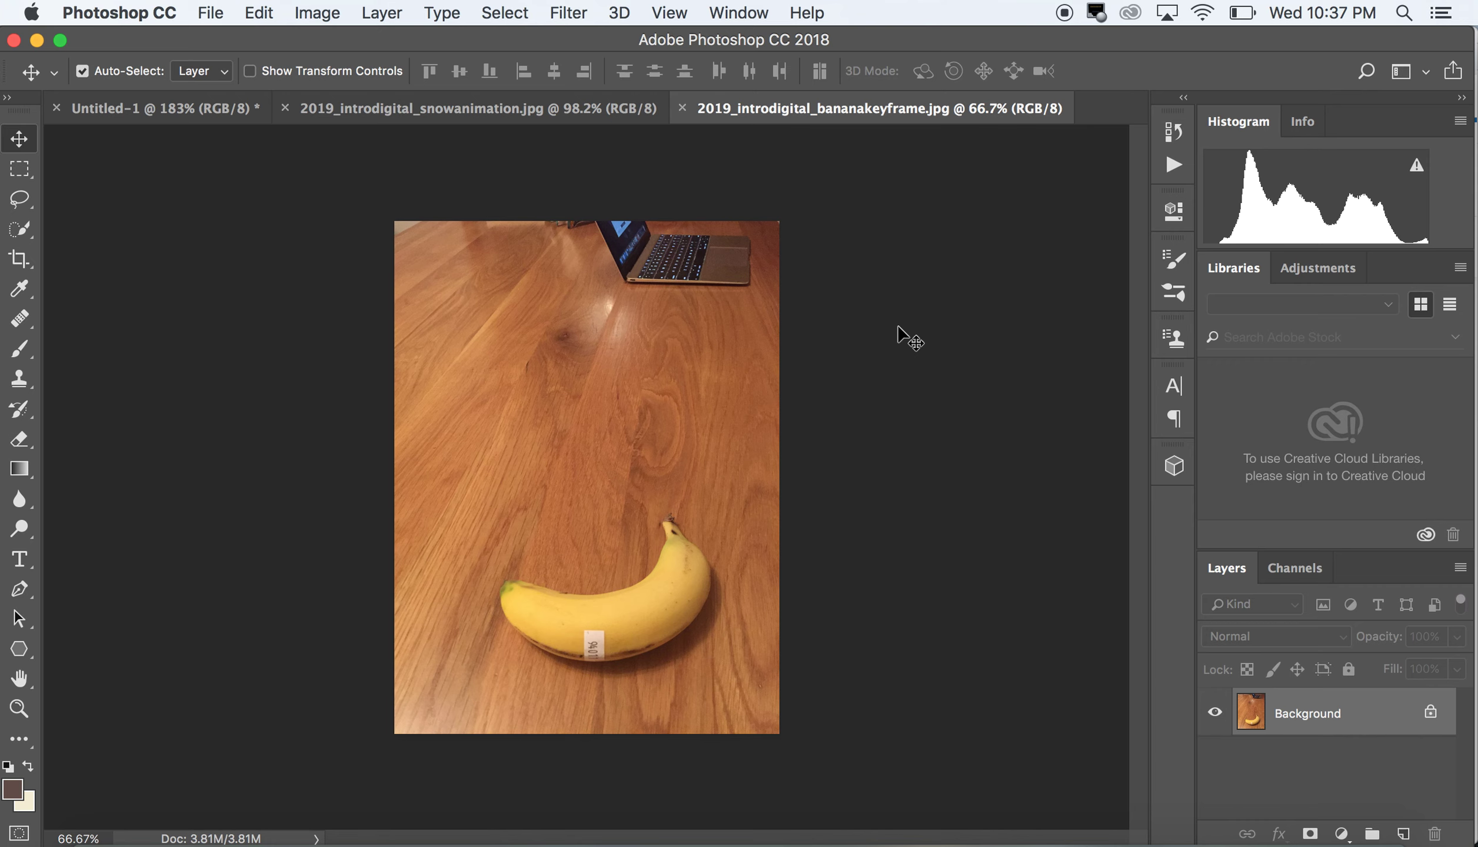
# Create a video timeline for the banana photo from Window > Timeline, converting the background to Layer 0.
pyautogui.click(762, 7)
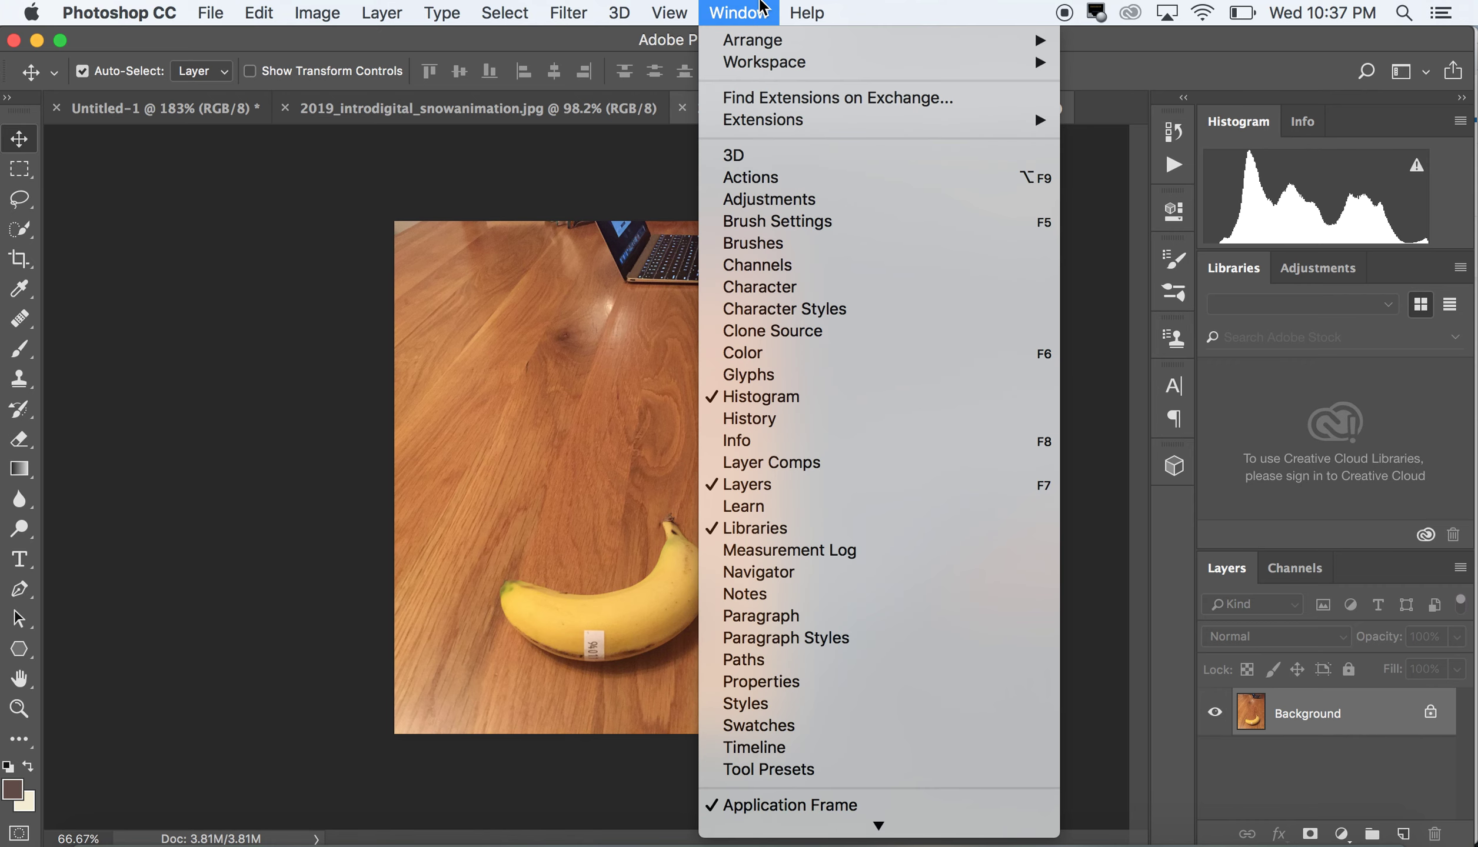
pyautogui.click(831, 757)
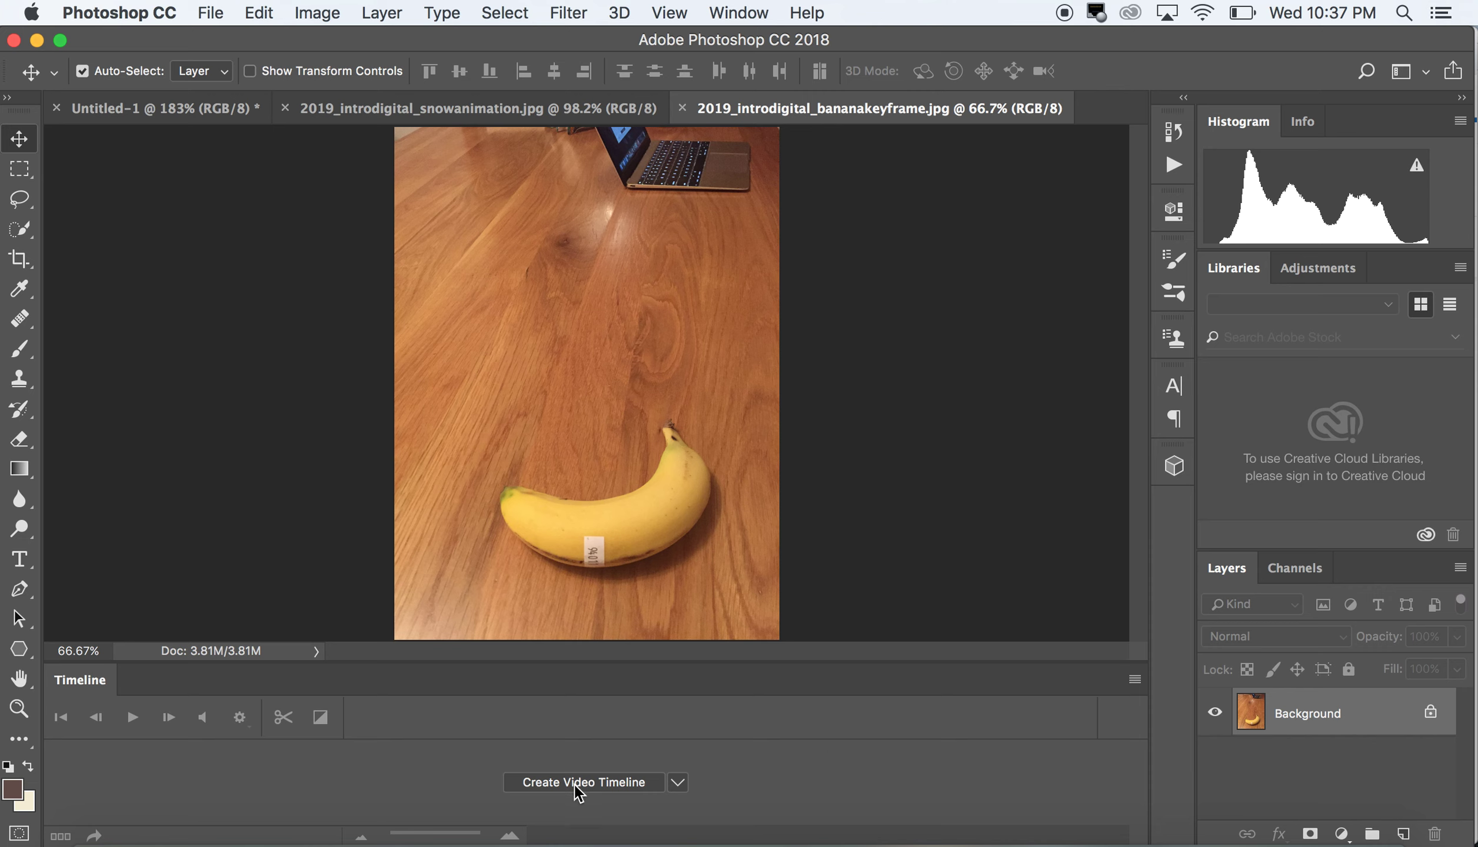
pyautogui.click(678, 782)
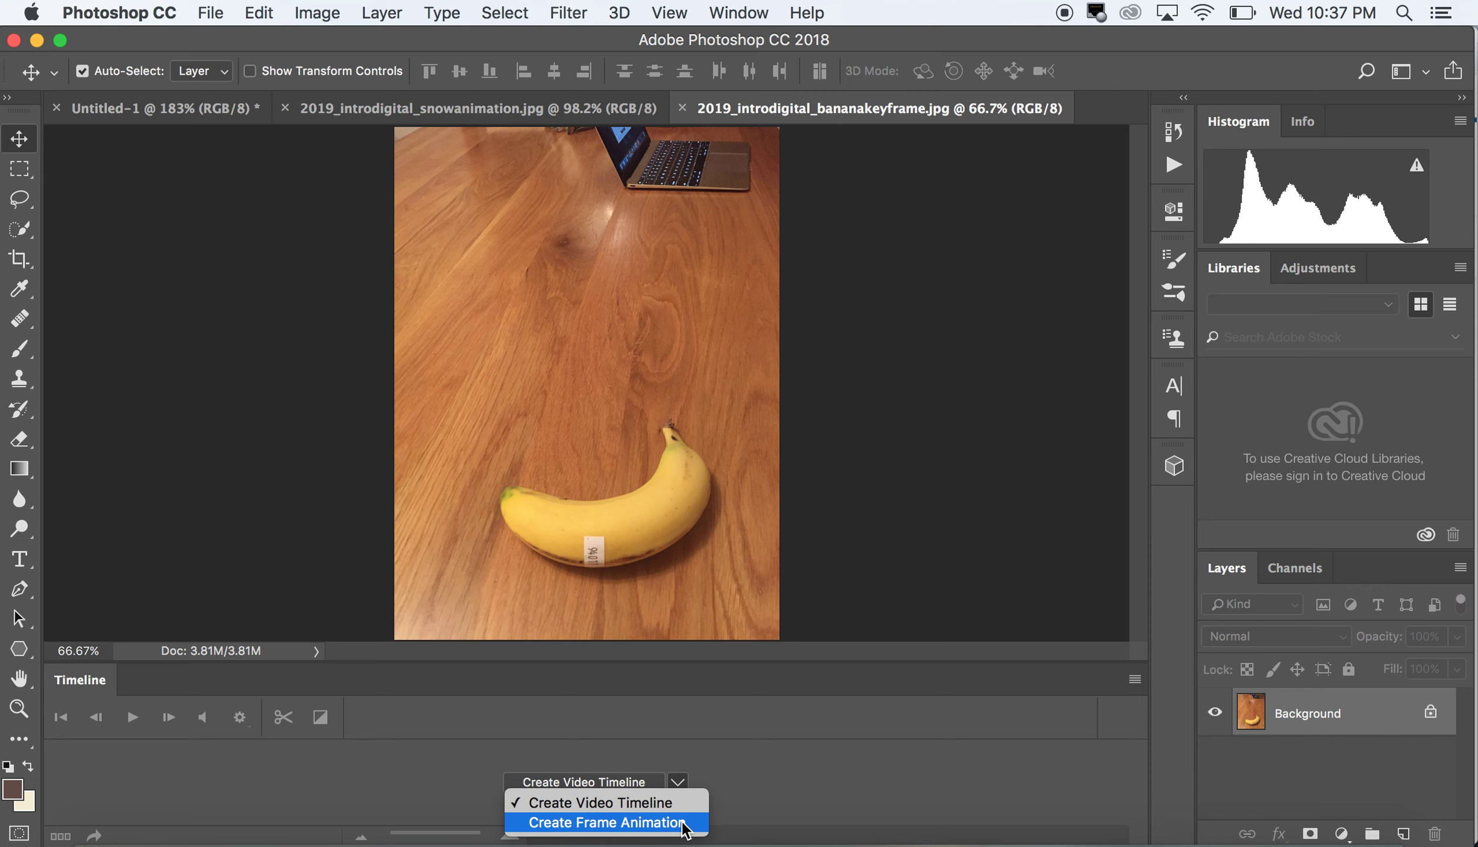
pyautogui.click(657, 805)
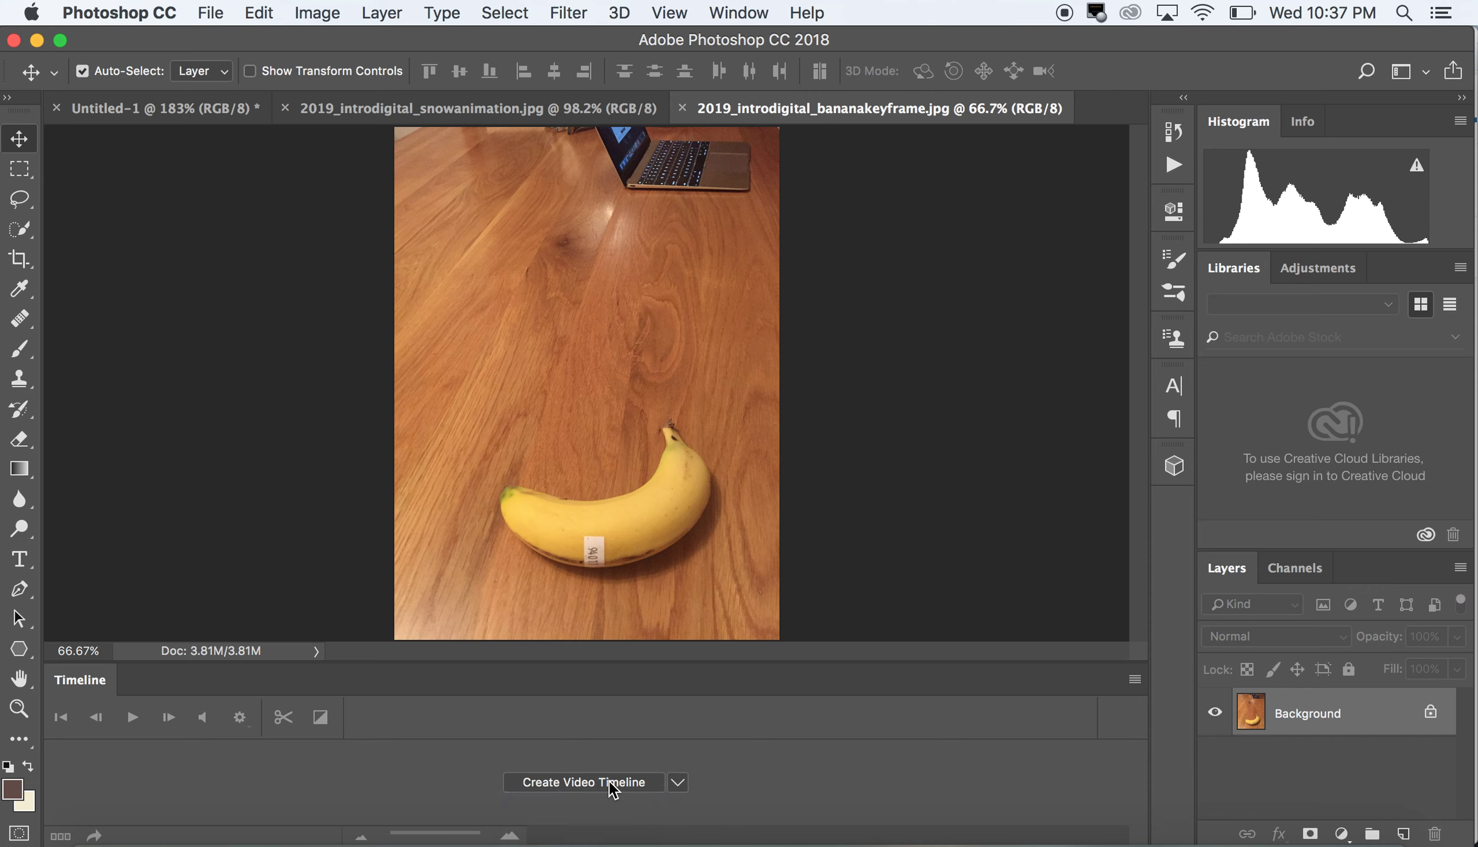
pyautogui.click(609, 780)
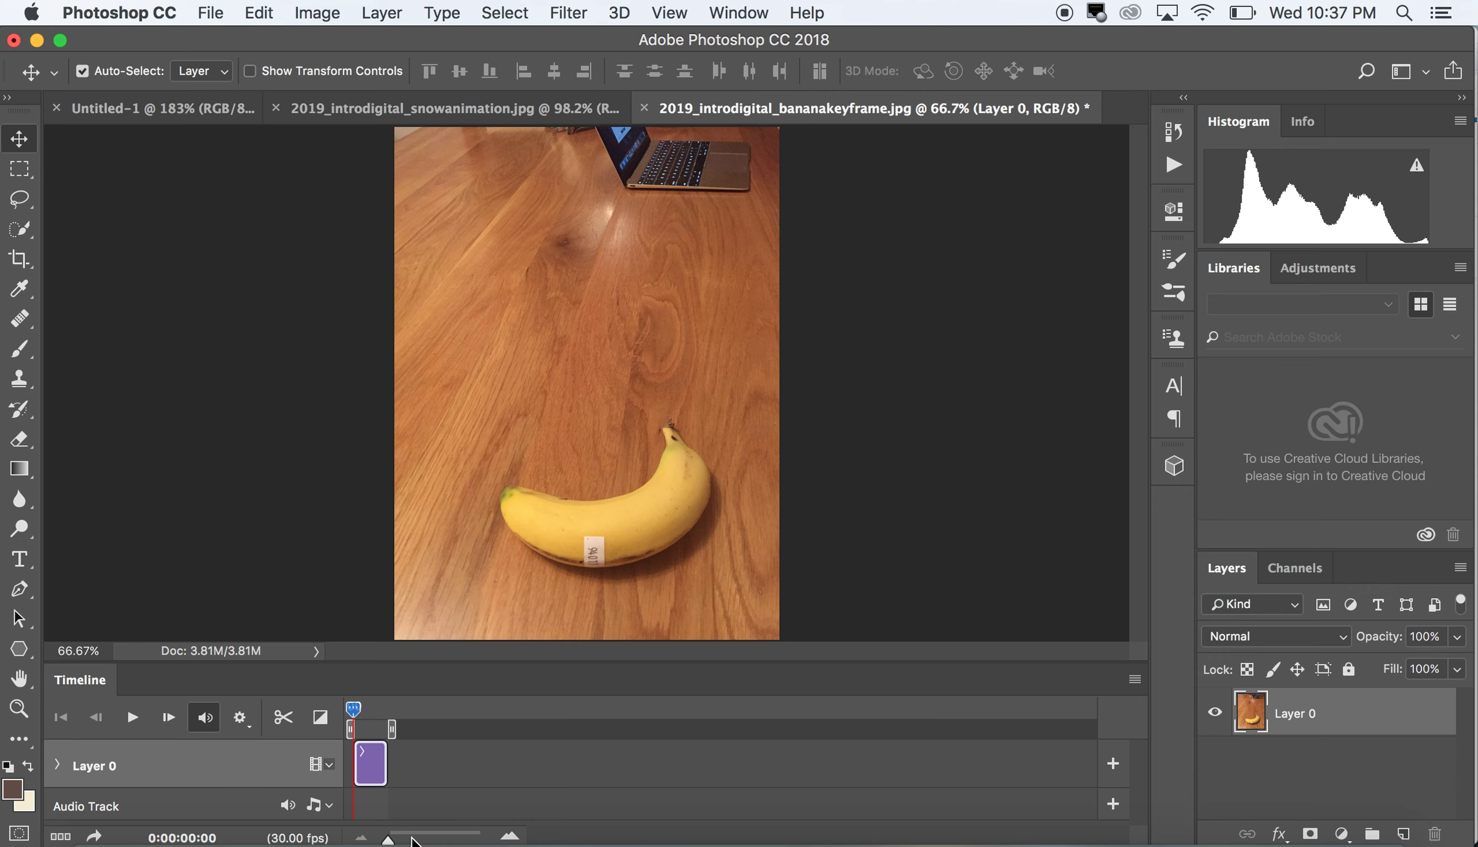
# Widen the timeline zoom so the ruler spans 0–5 seconds.
pyautogui.moveTo(389, 840); pyautogui.dragTo(418, 840)
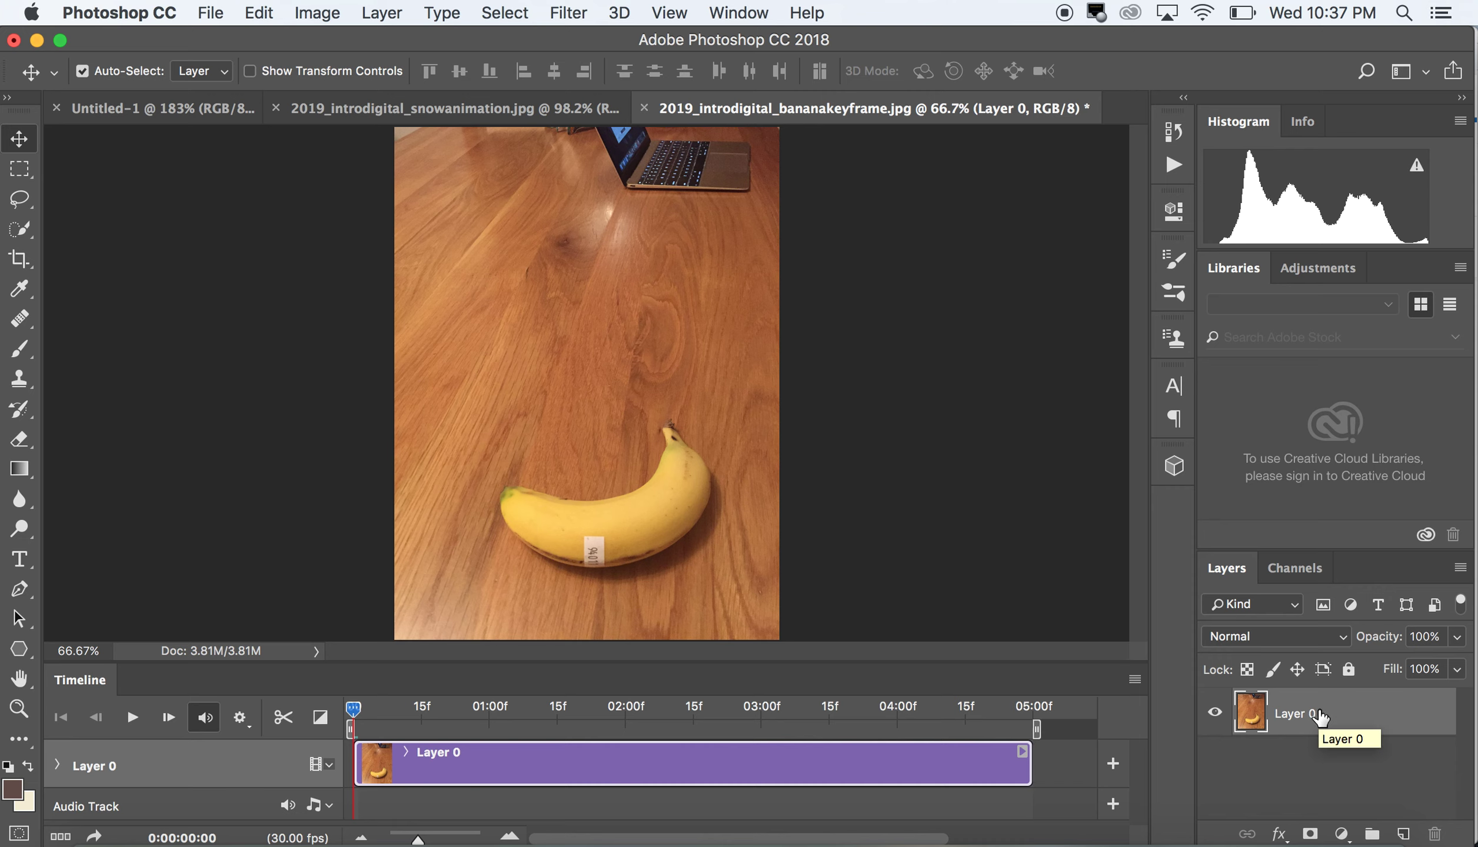
# Quick-select the banana and, with the brush shrunk to 45, its shadow.
pyautogui.click(21, 231)
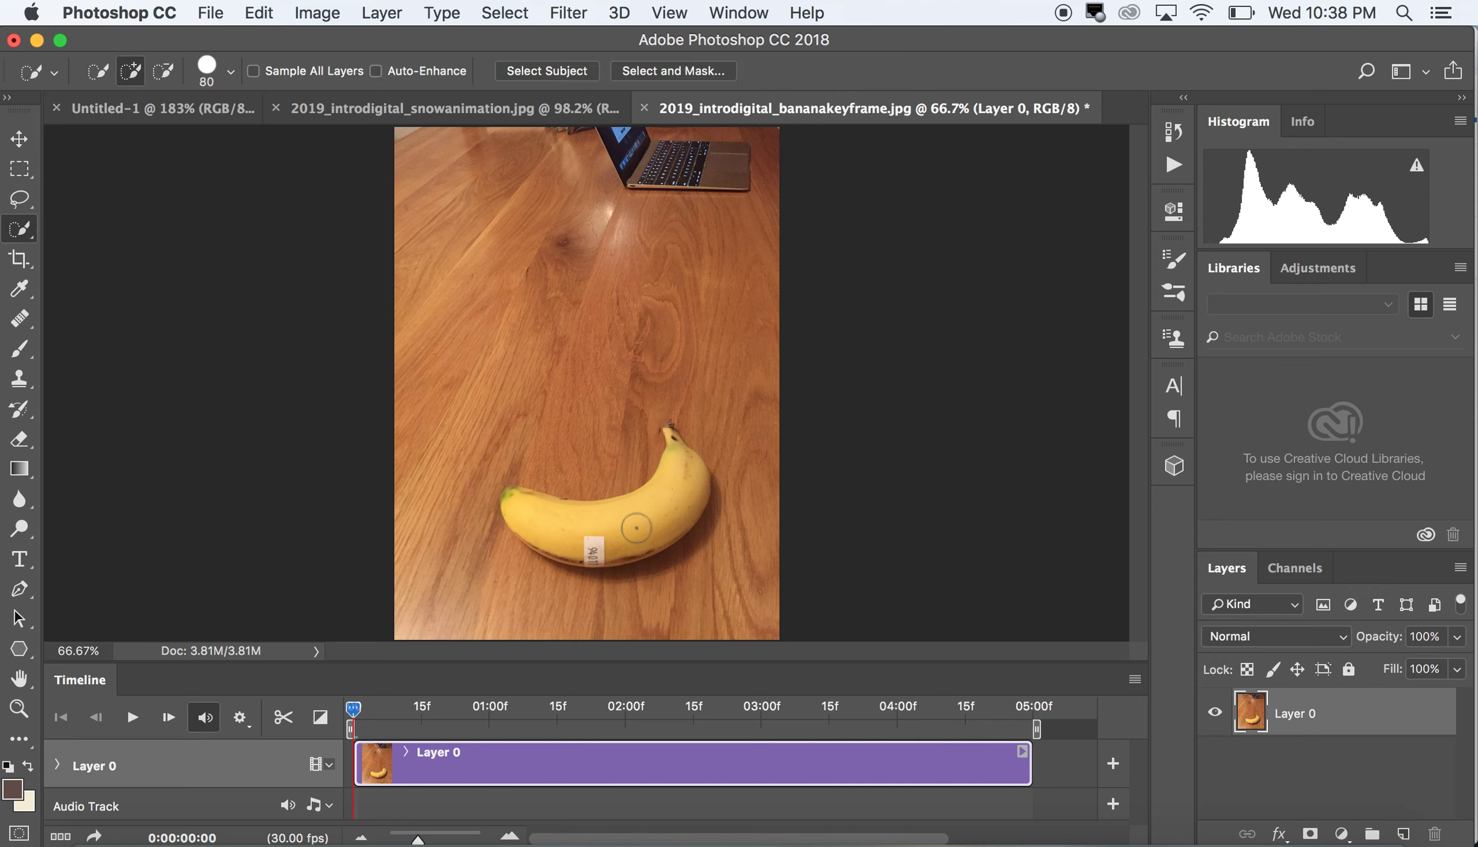
pyautogui.moveTo(636, 528)
pyautogui.mouseDown()
pyautogui.moveTo(613, 528)
pyautogui.moveTo(659, 511)
pyautogui.moveTo(570, 525)
pyautogui.mouseUp()
pyautogui.press('[')
pyautogui.press('[')
pyautogui.press('[')
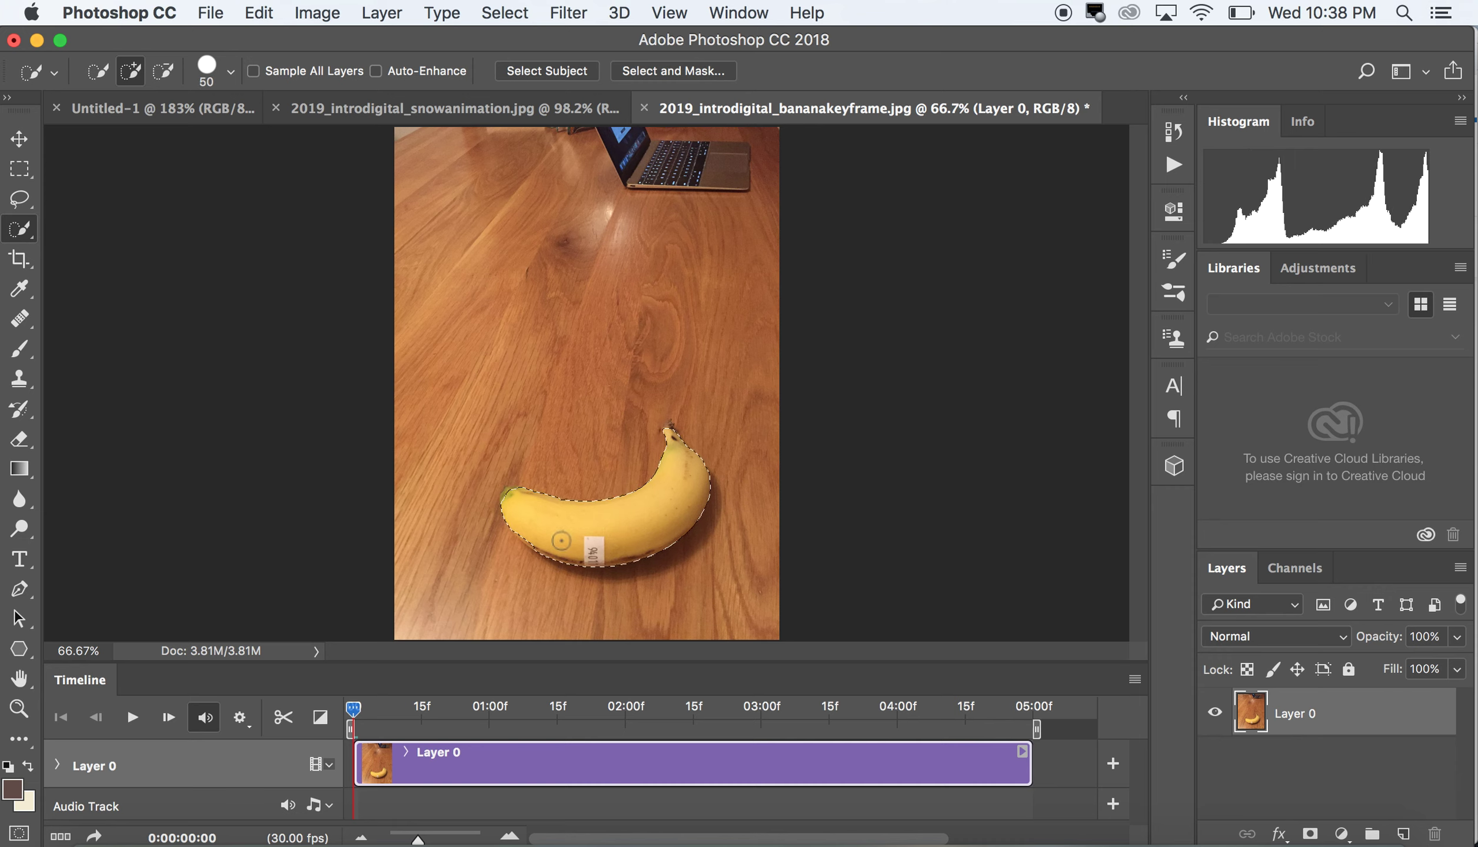
pyautogui.press('[')
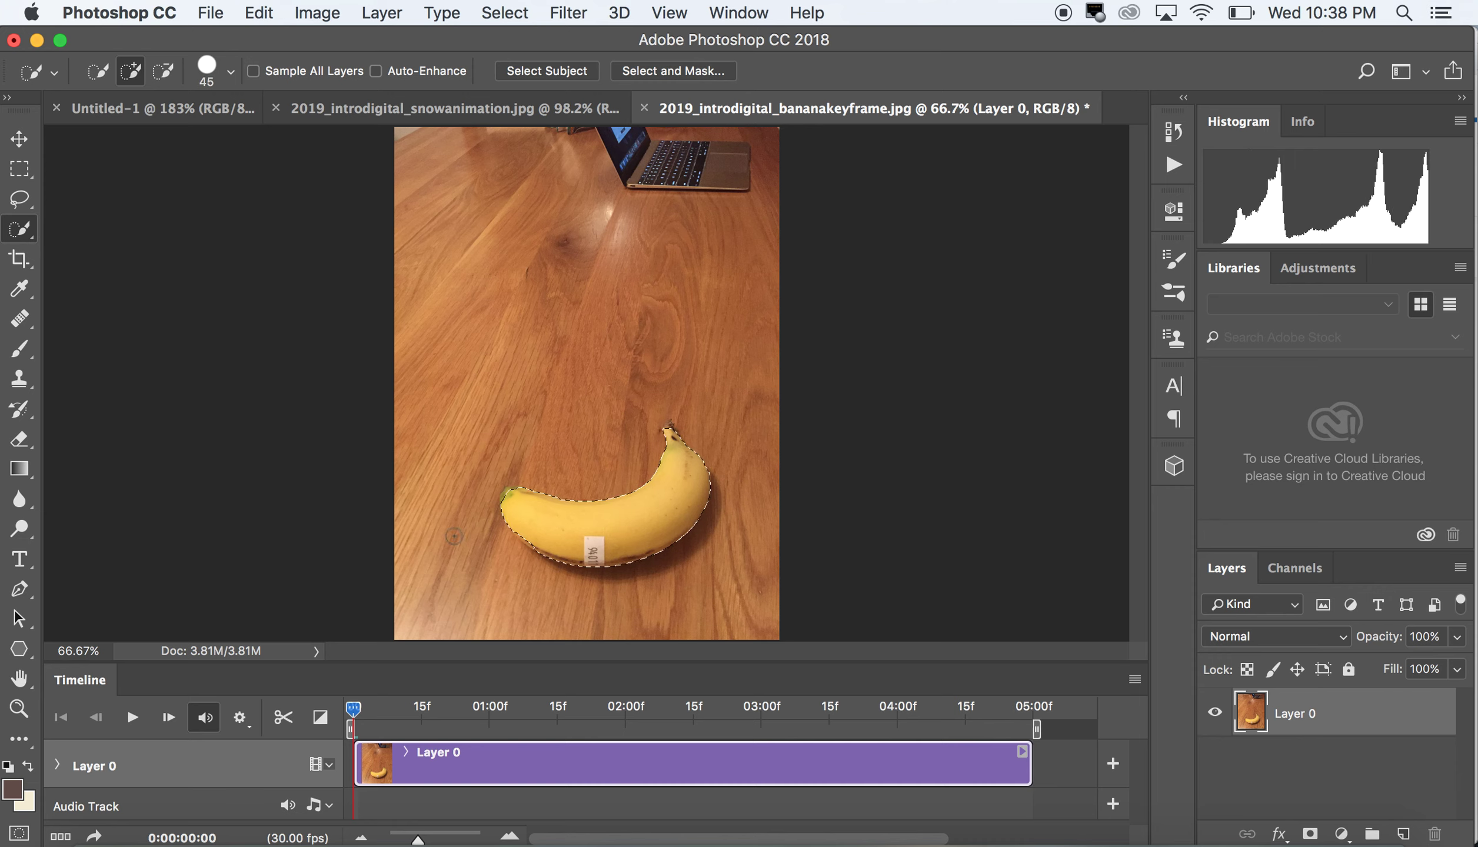
pyautogui.click(20, 231)
pyautogui.click(67, 232)
pyautogui.moveTo(585, 572); pyautogui.dragTo(653, 560)
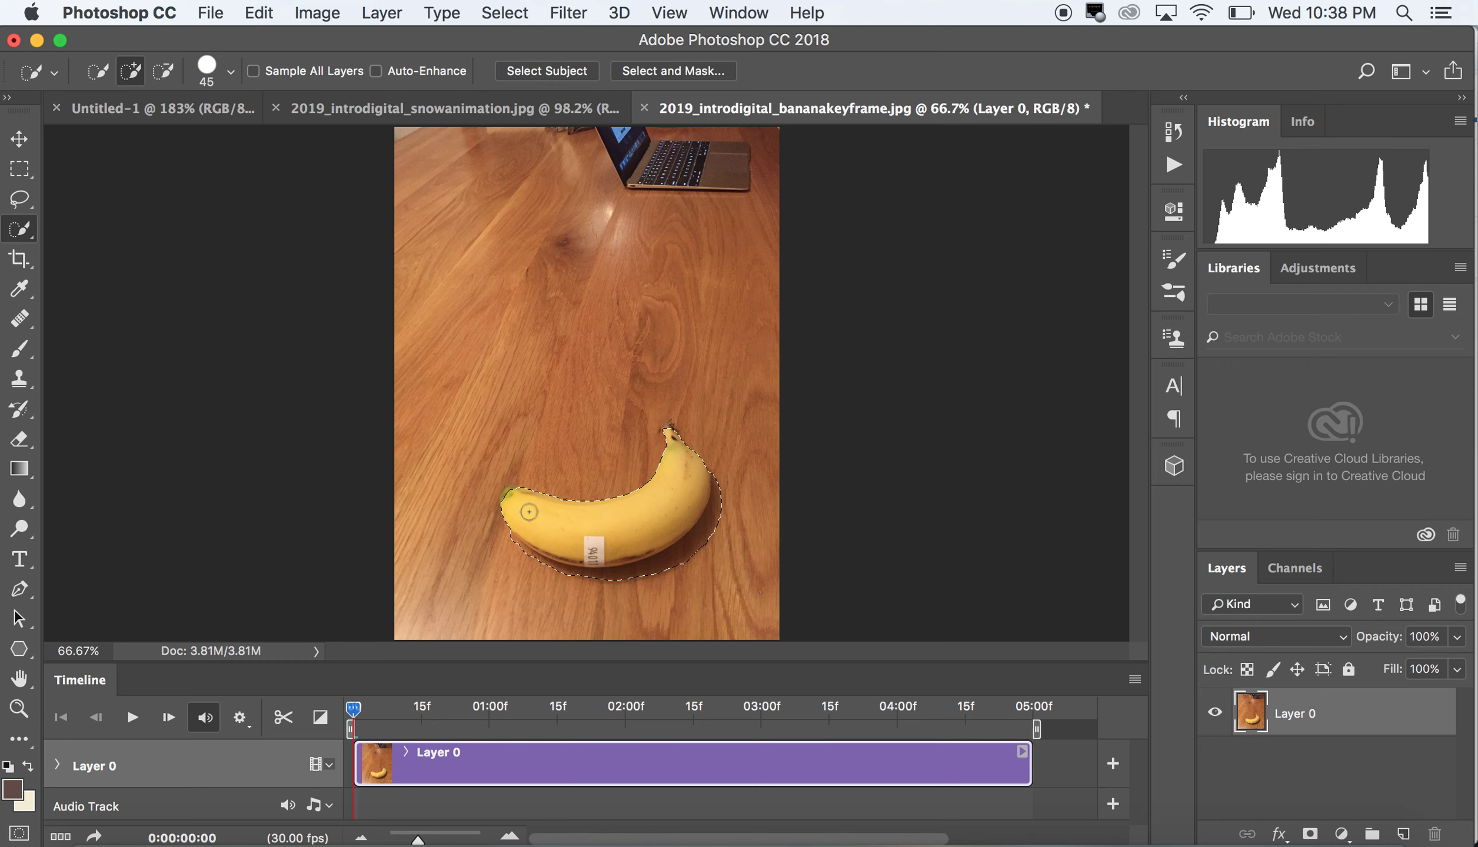
# Zoom in, trim stray edges along the underside, add the stem tip, then zoom out.
pyautogui.press('super+equal')
pyautogui.press('super+equal')
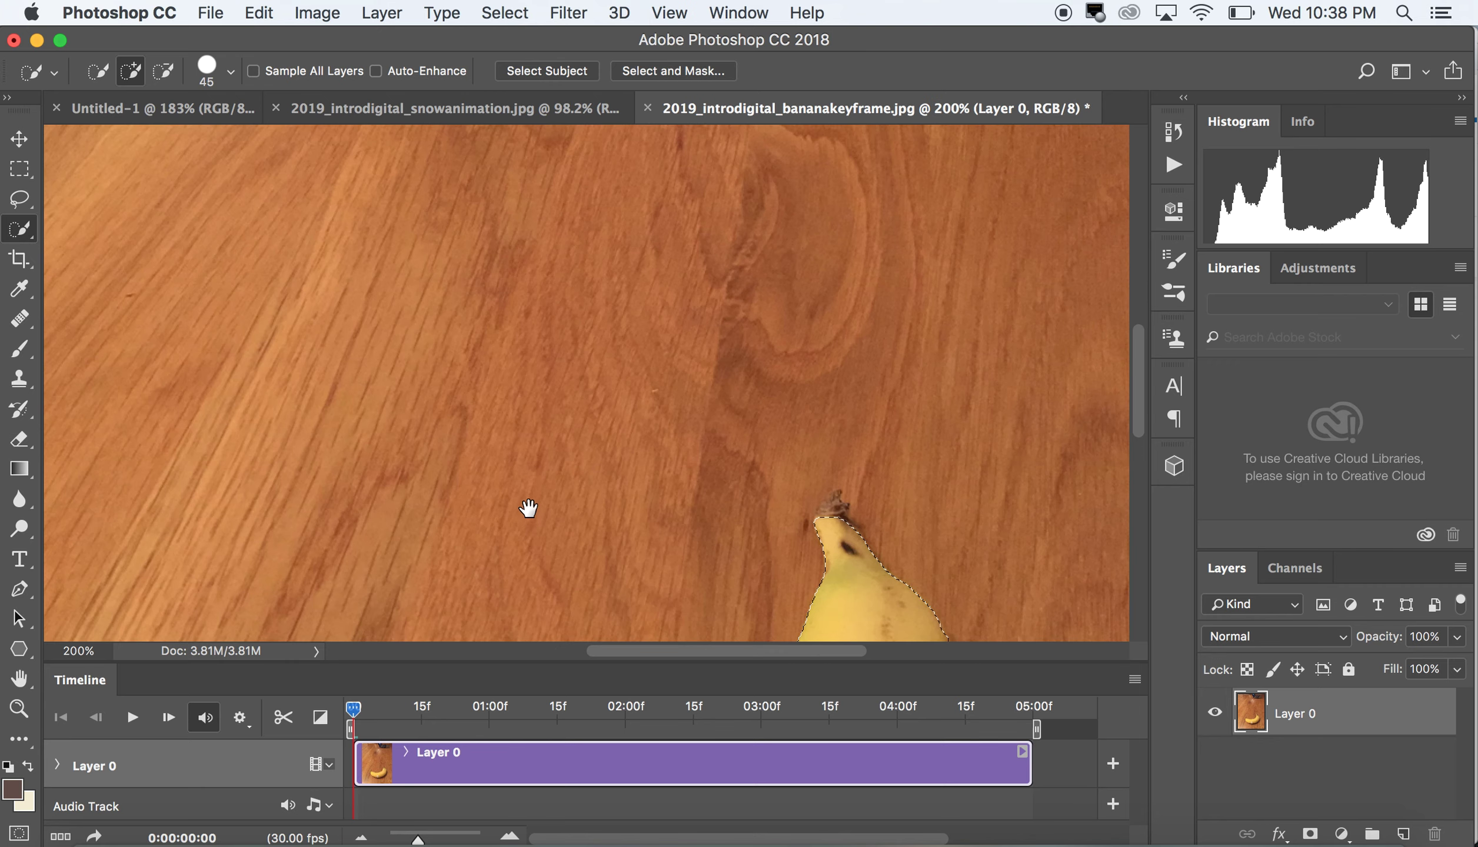
pyautogui.scroll(-5, 554, 290)
pyautogui.hscroll(4, 575, 278)
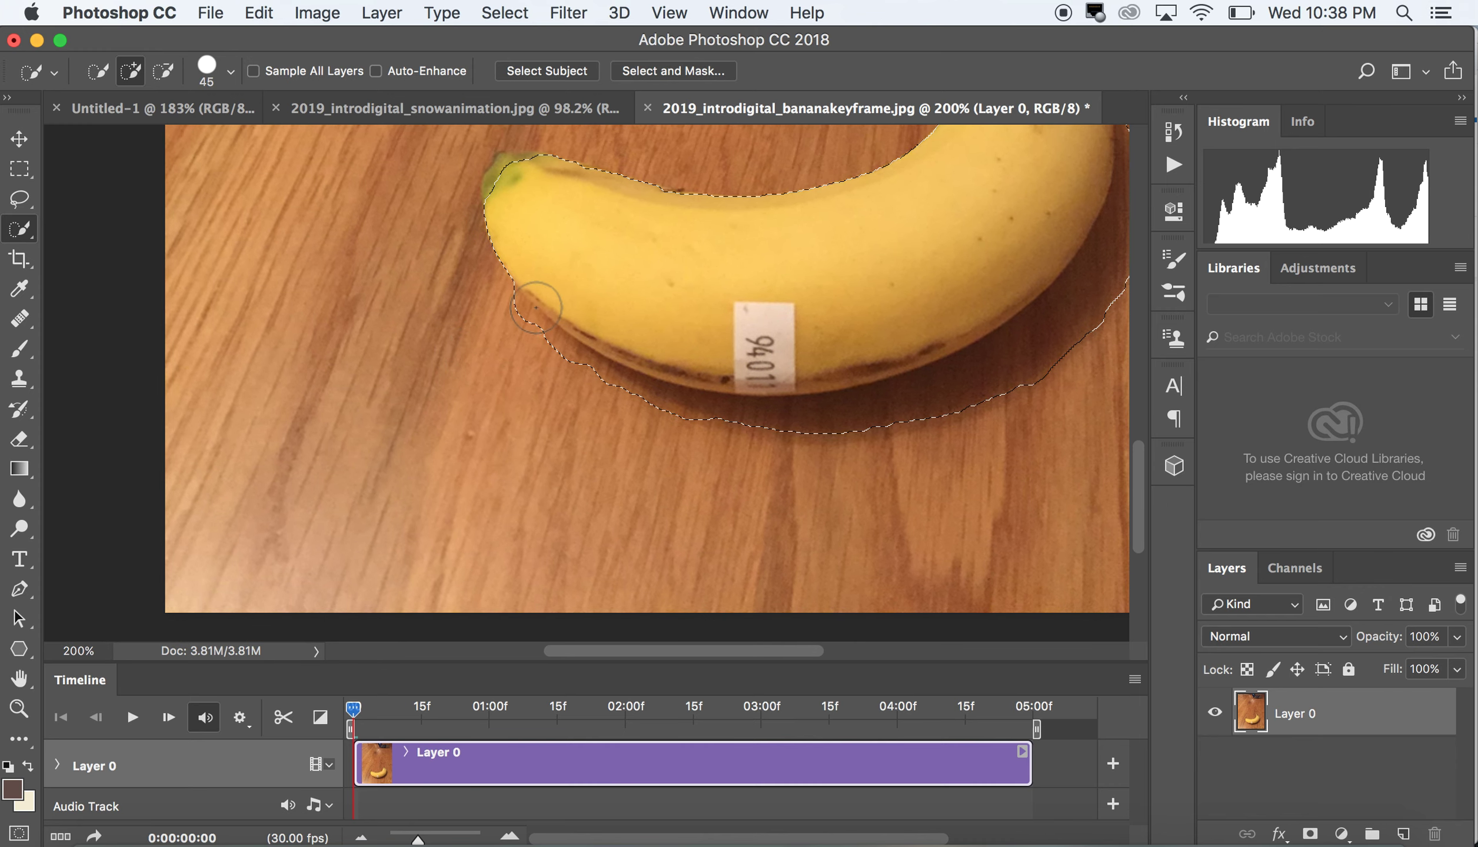
pyautogui.press('alt')
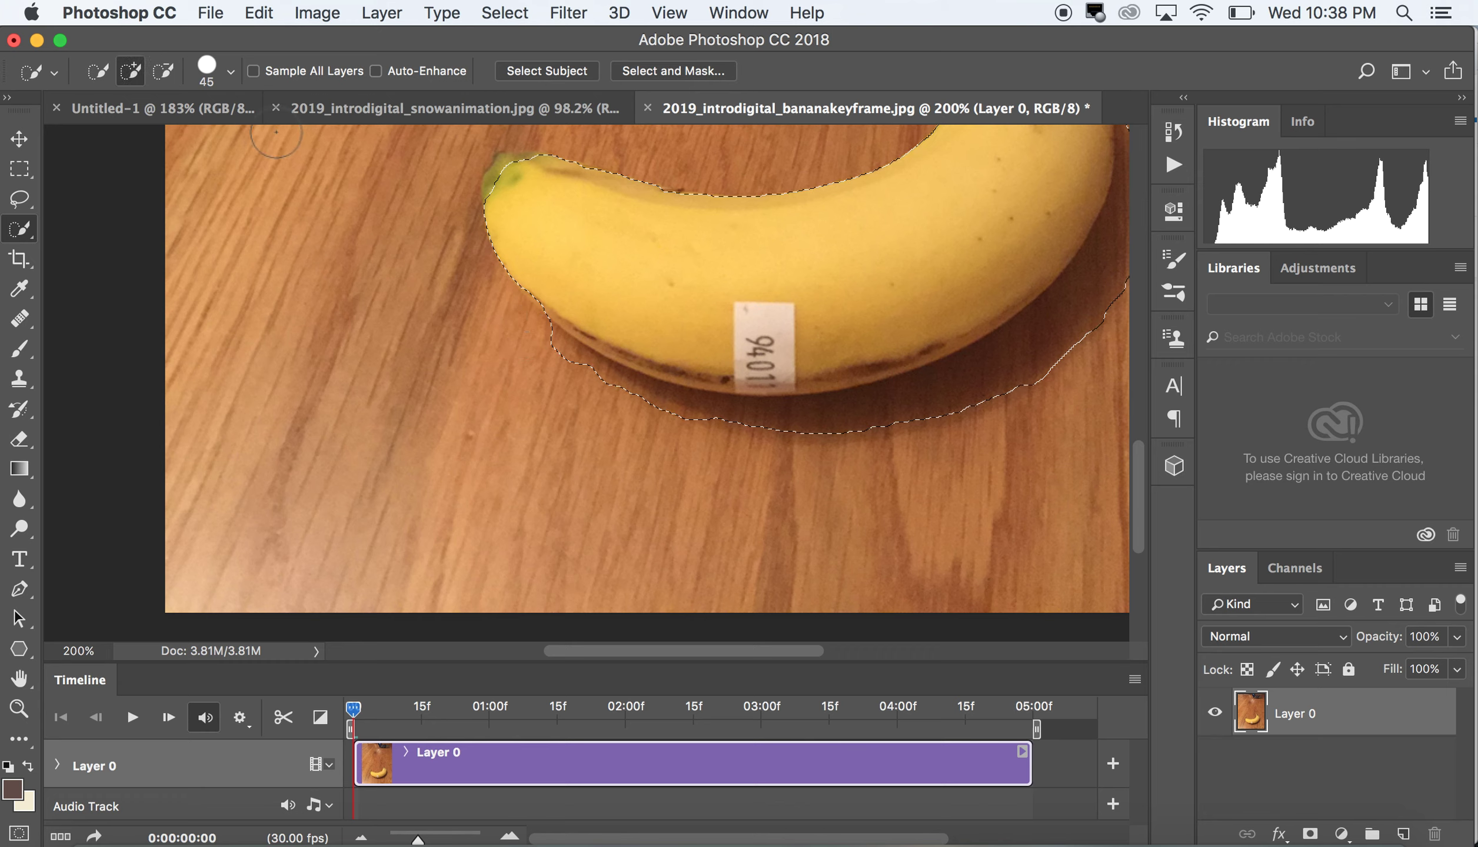
pyautogui.press('[')
pyautogui.press('[')
pyautogui.press('[')
pyautogui.press('alt')
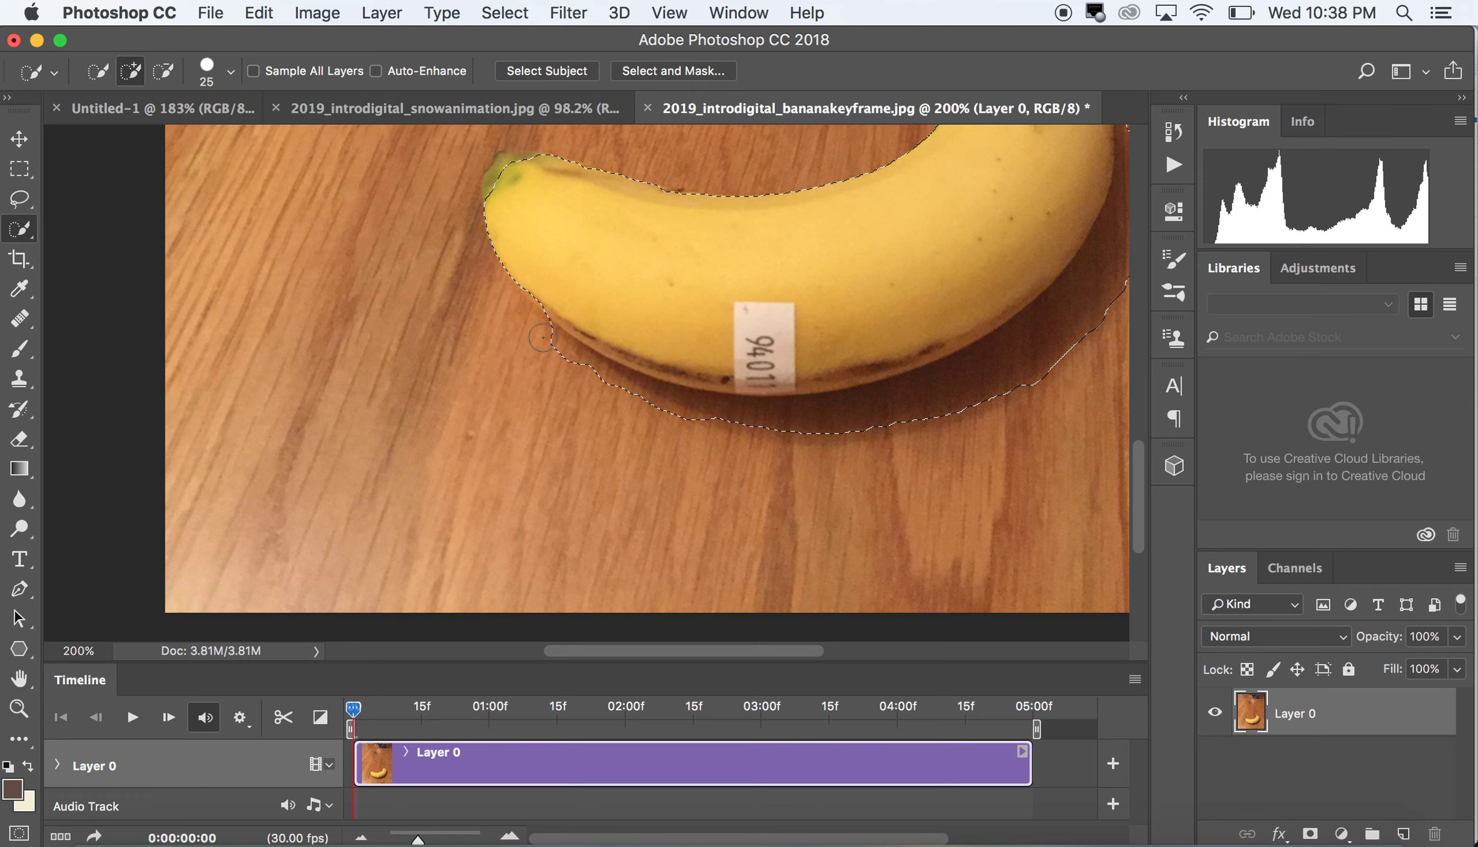
pyautogui.press('alt')
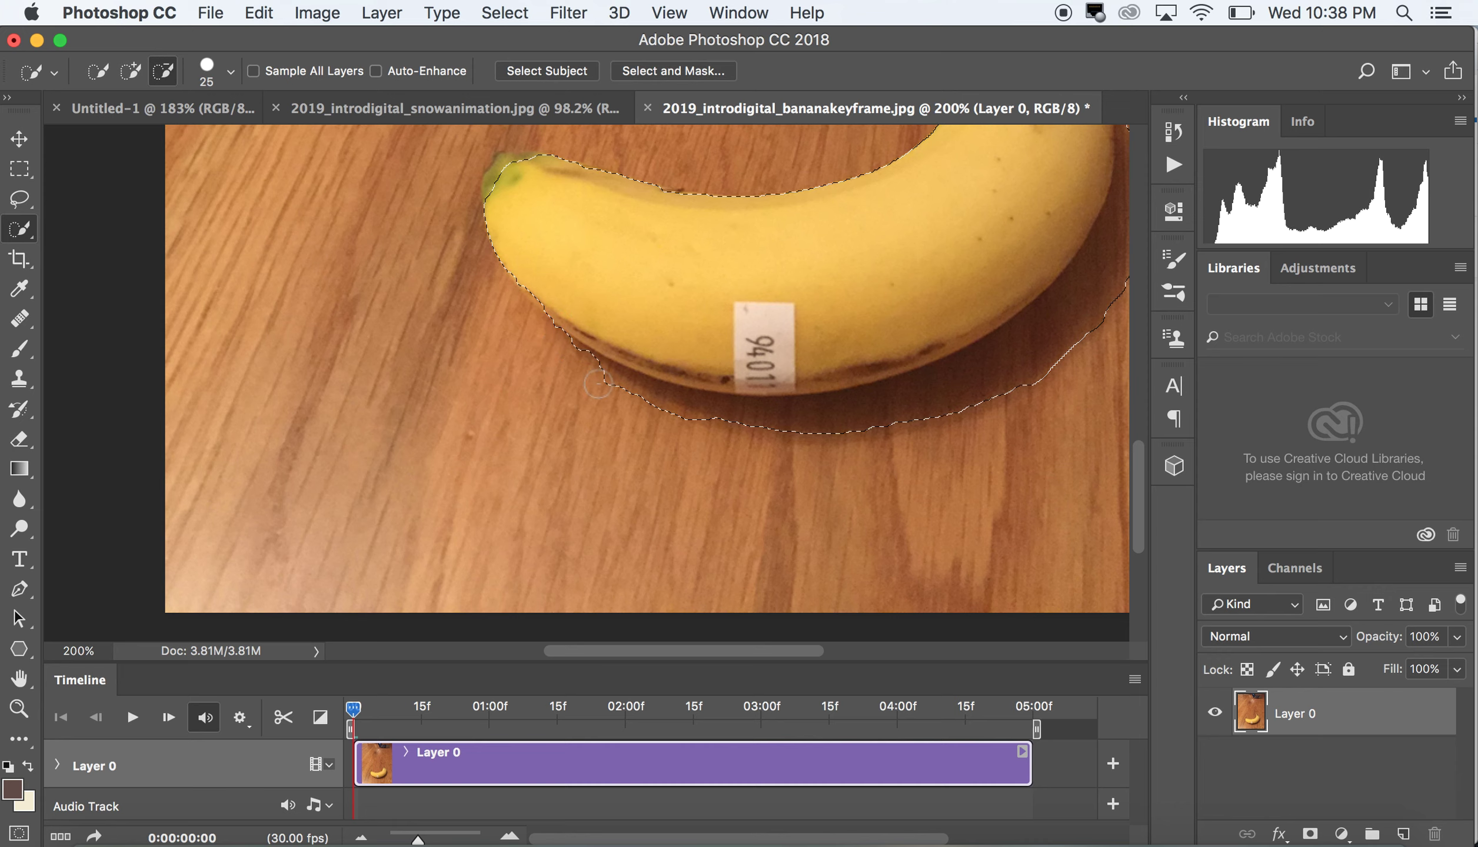
pyautogui.moveTo(598, 383); pyautogui.dragTo(694, 424)
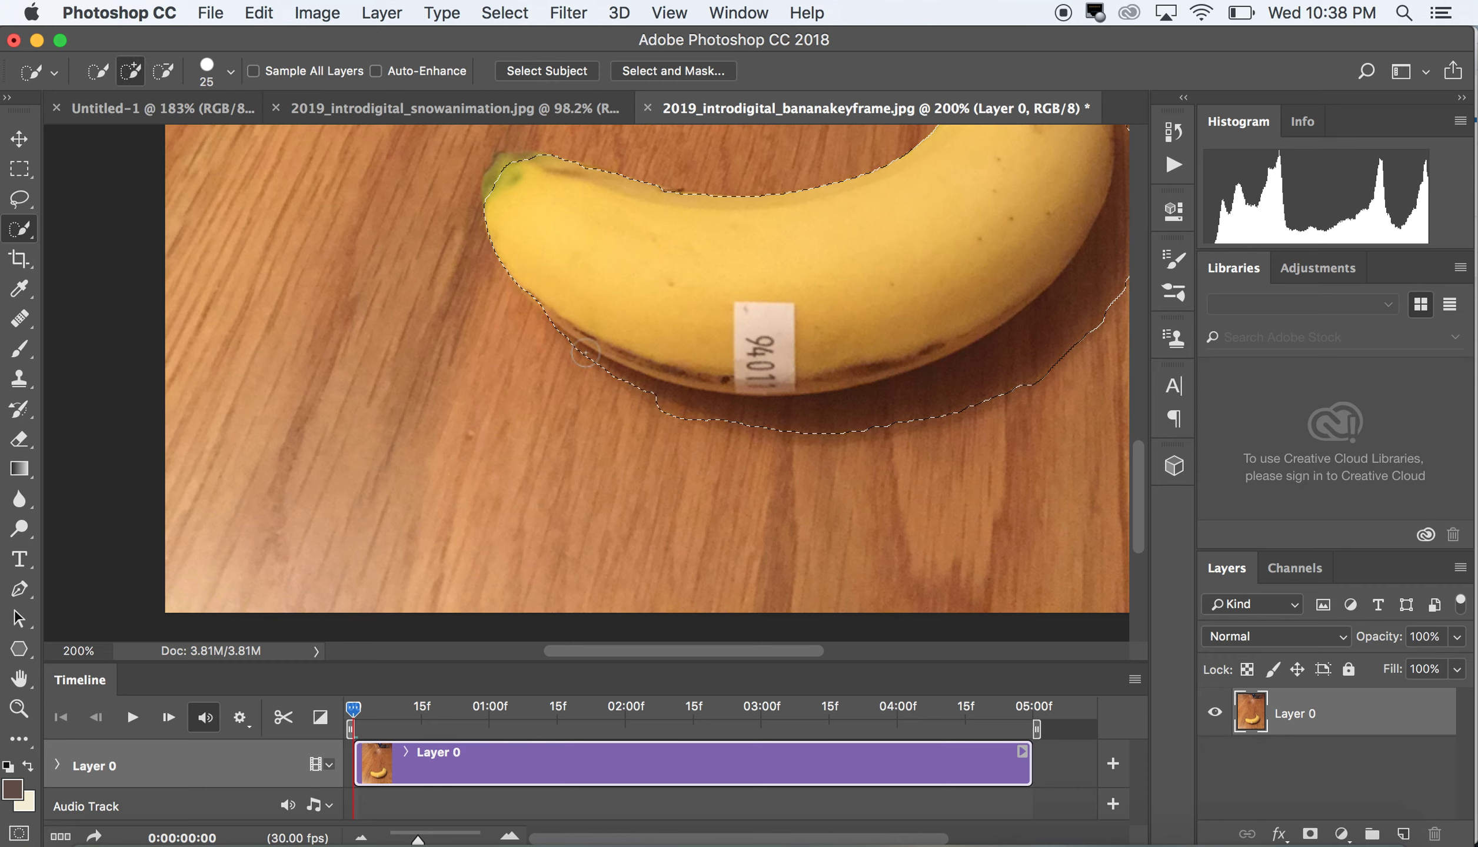
pyautogui.click(505, 171)
pyautogui.moveTo(506, 170); pyautogui.dragTo(521, 167)
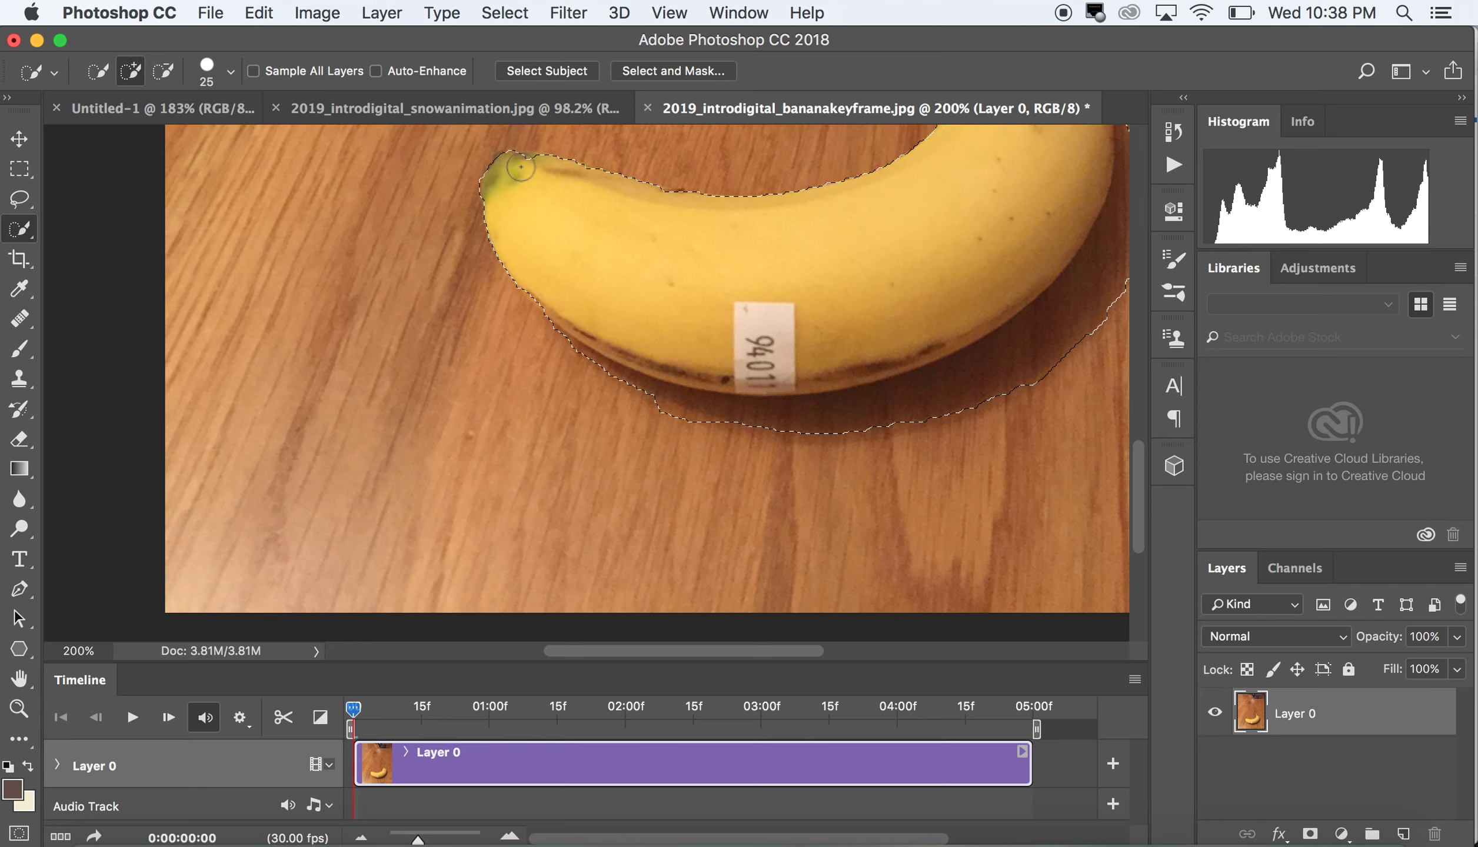
pyautogui.keyDown('alt'); pyautogui.click(686, 395); pyautogui.keyUp('alt')
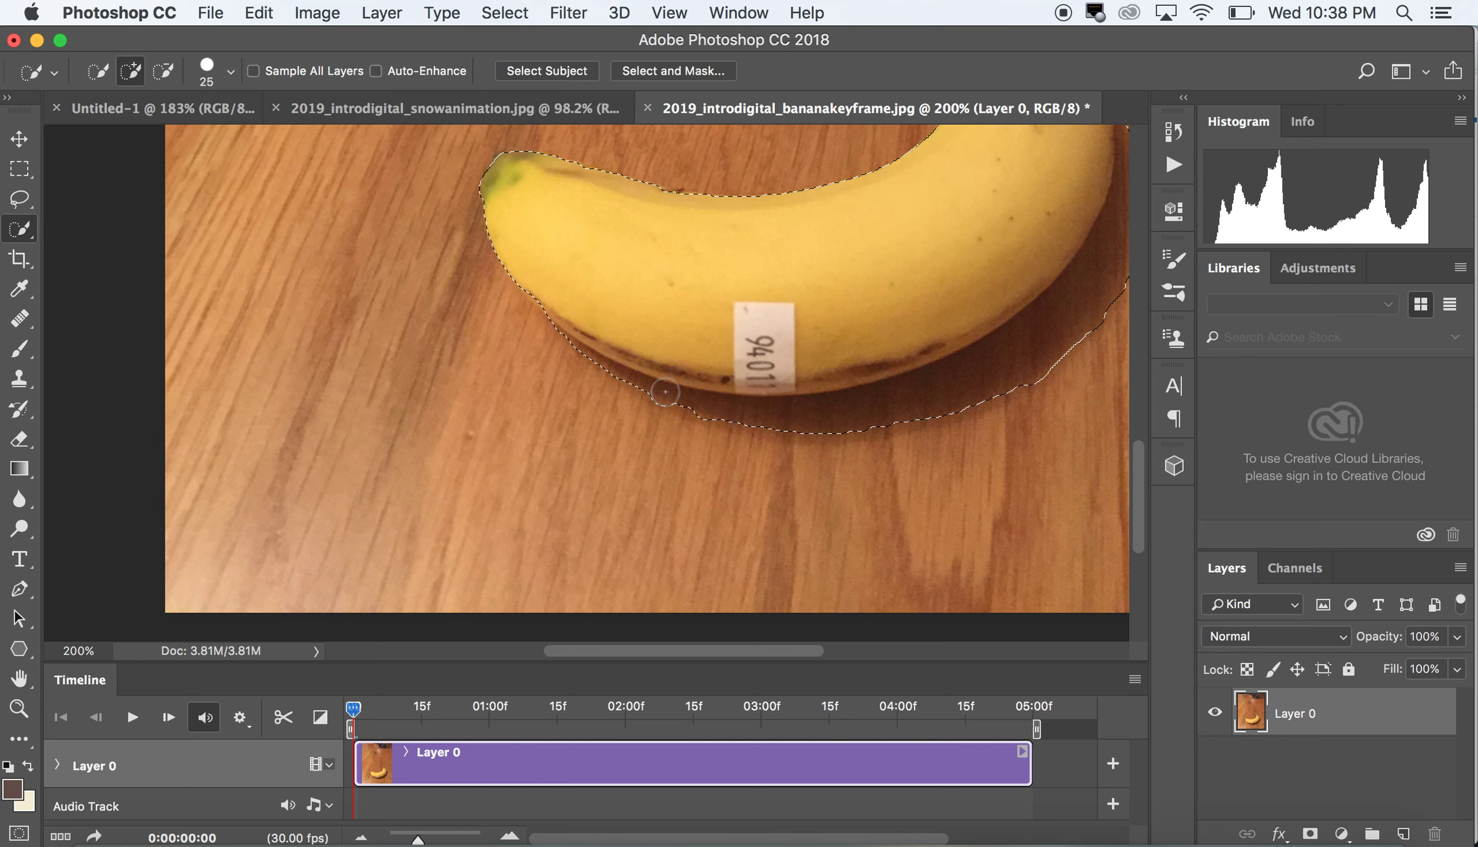
pyautogui.press('super+minus')
pyautogui.press('super+minus')
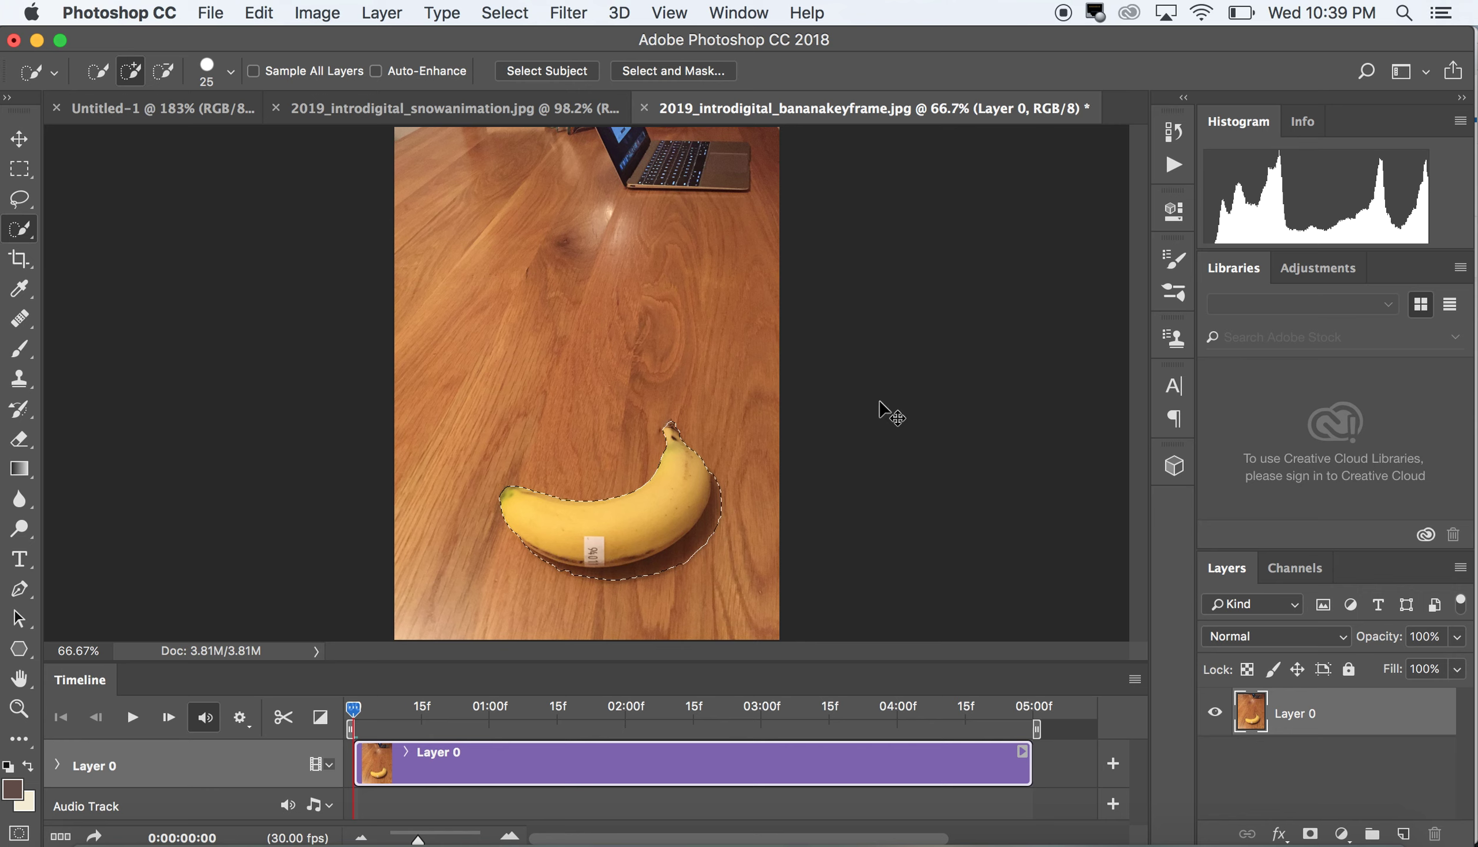
# Cut the banana, paste it as Layer 1, and move it up and left.
pyautogui.press('Delete')
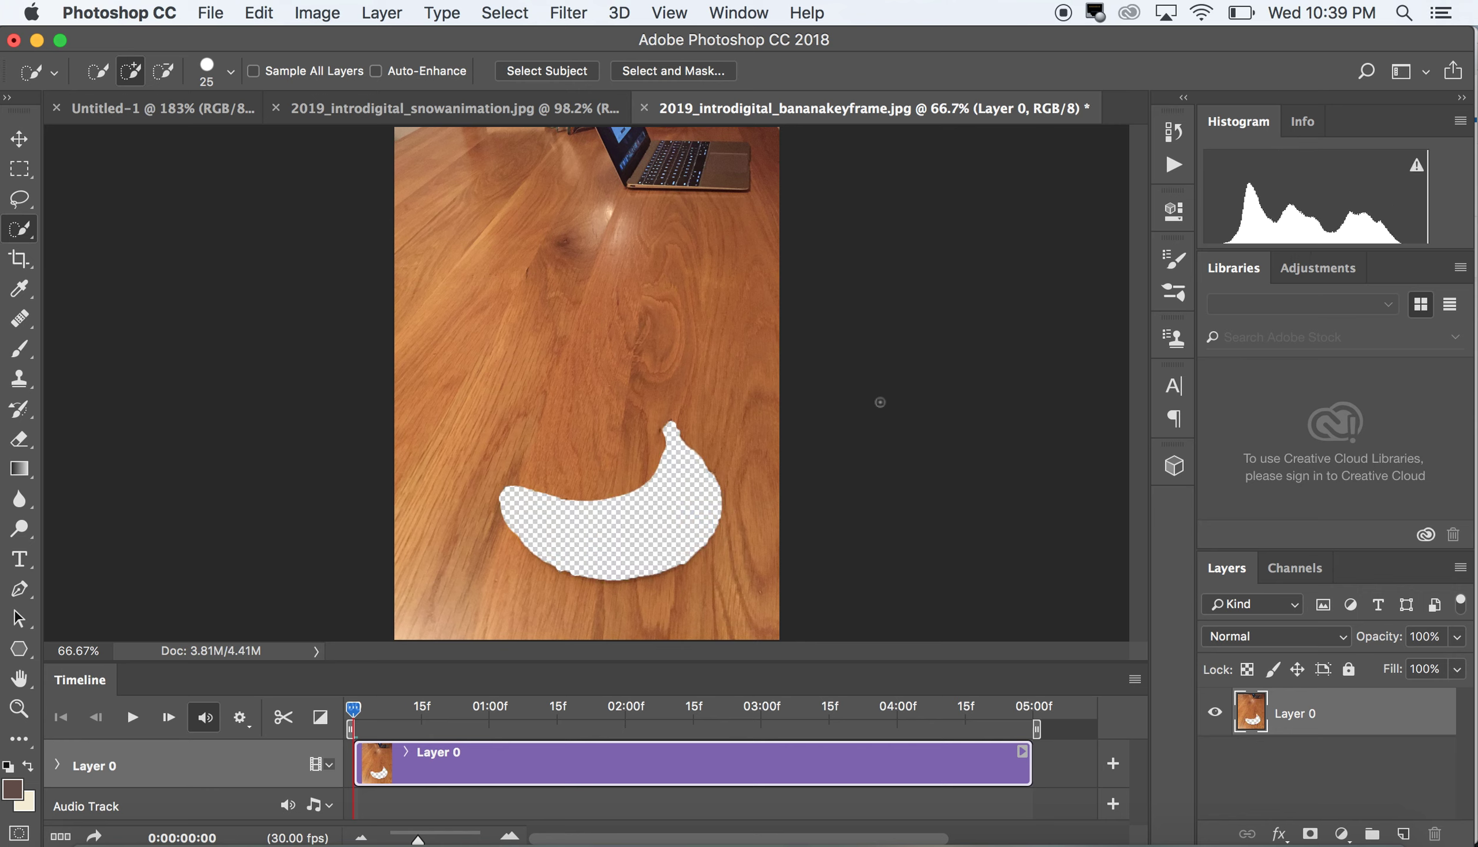
pyautogui.press('super+v')
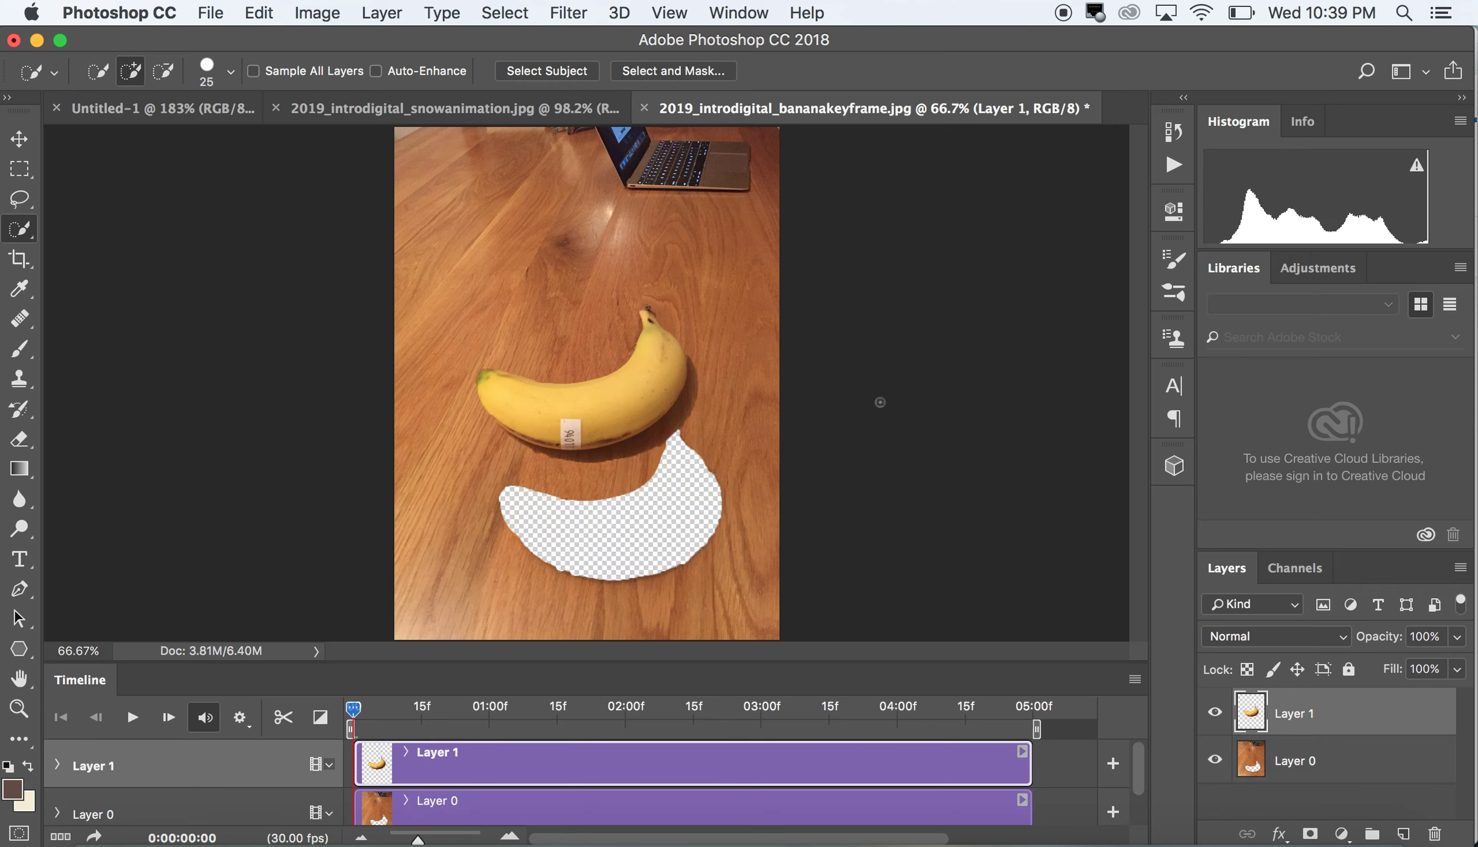
pyautogui.click(20, 139)
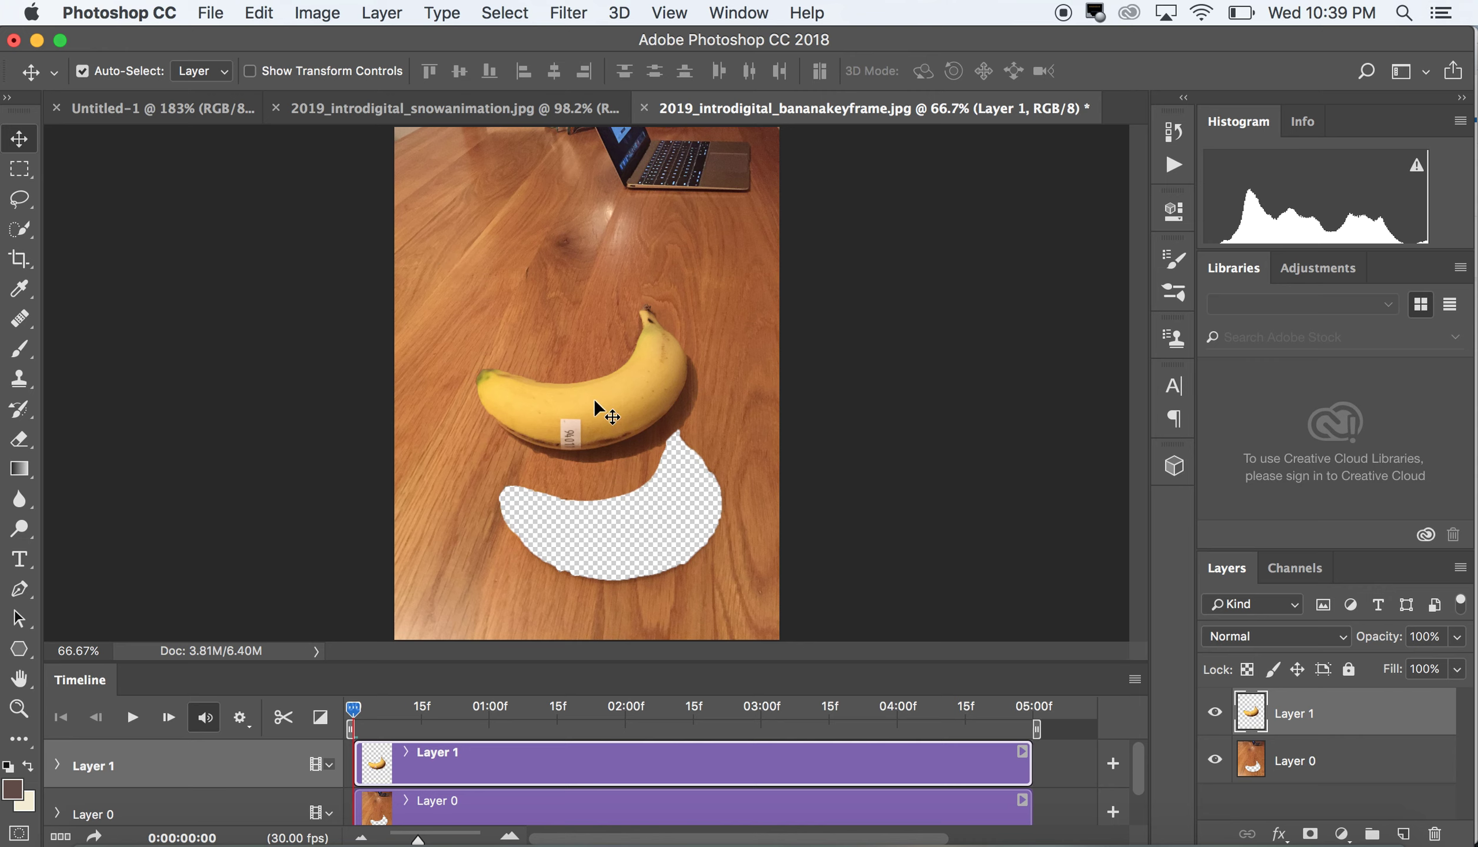
pyautogui.moveTo(603, 409); pyautogui.dragTo(570, 338)
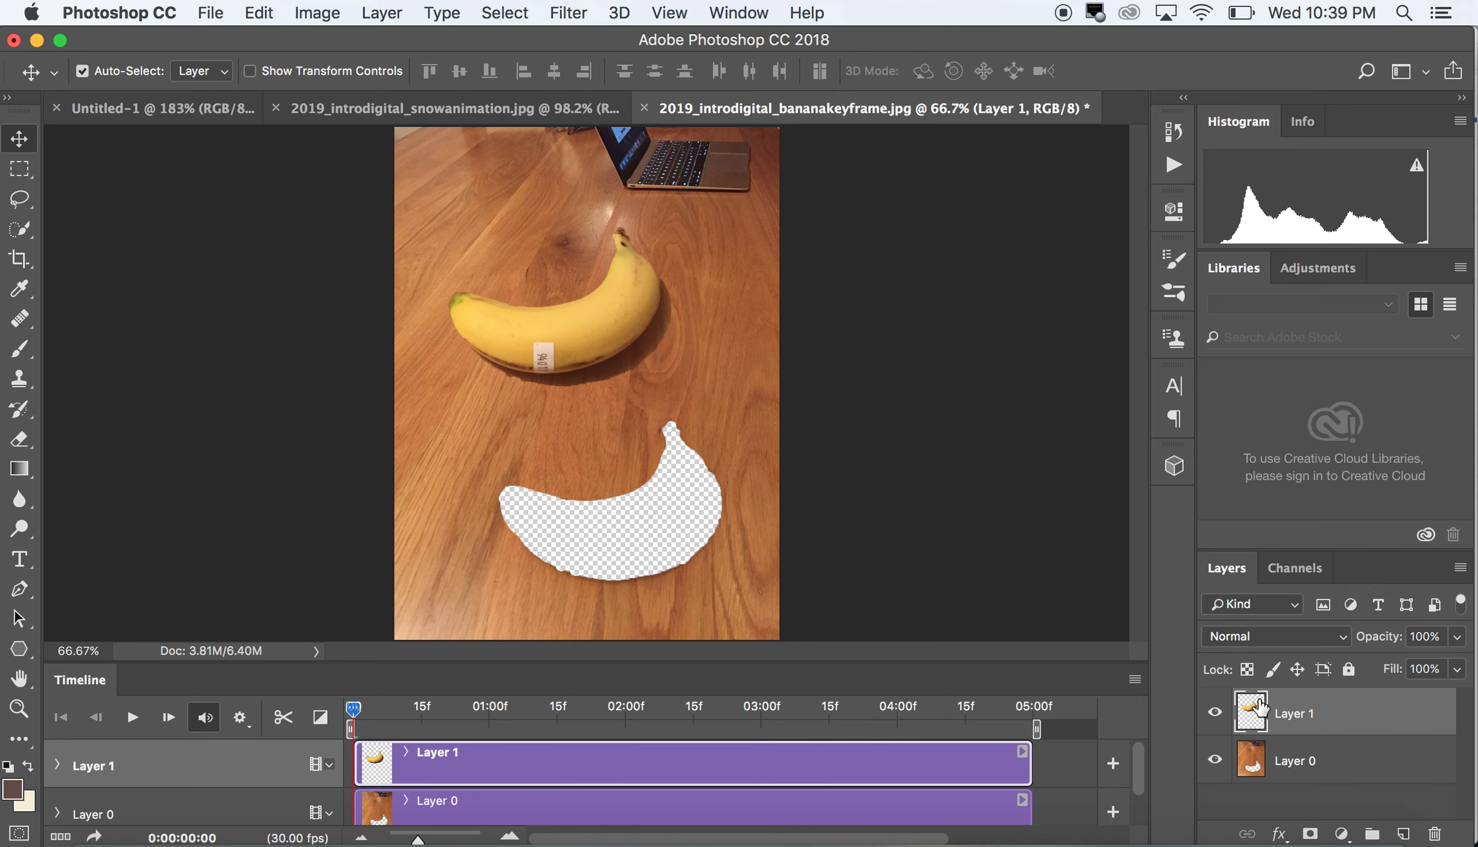
# Rename Layer 0 to 'table' and Layer 1 to 'banana'.
pyautogui.doubleClick(1292, 761)
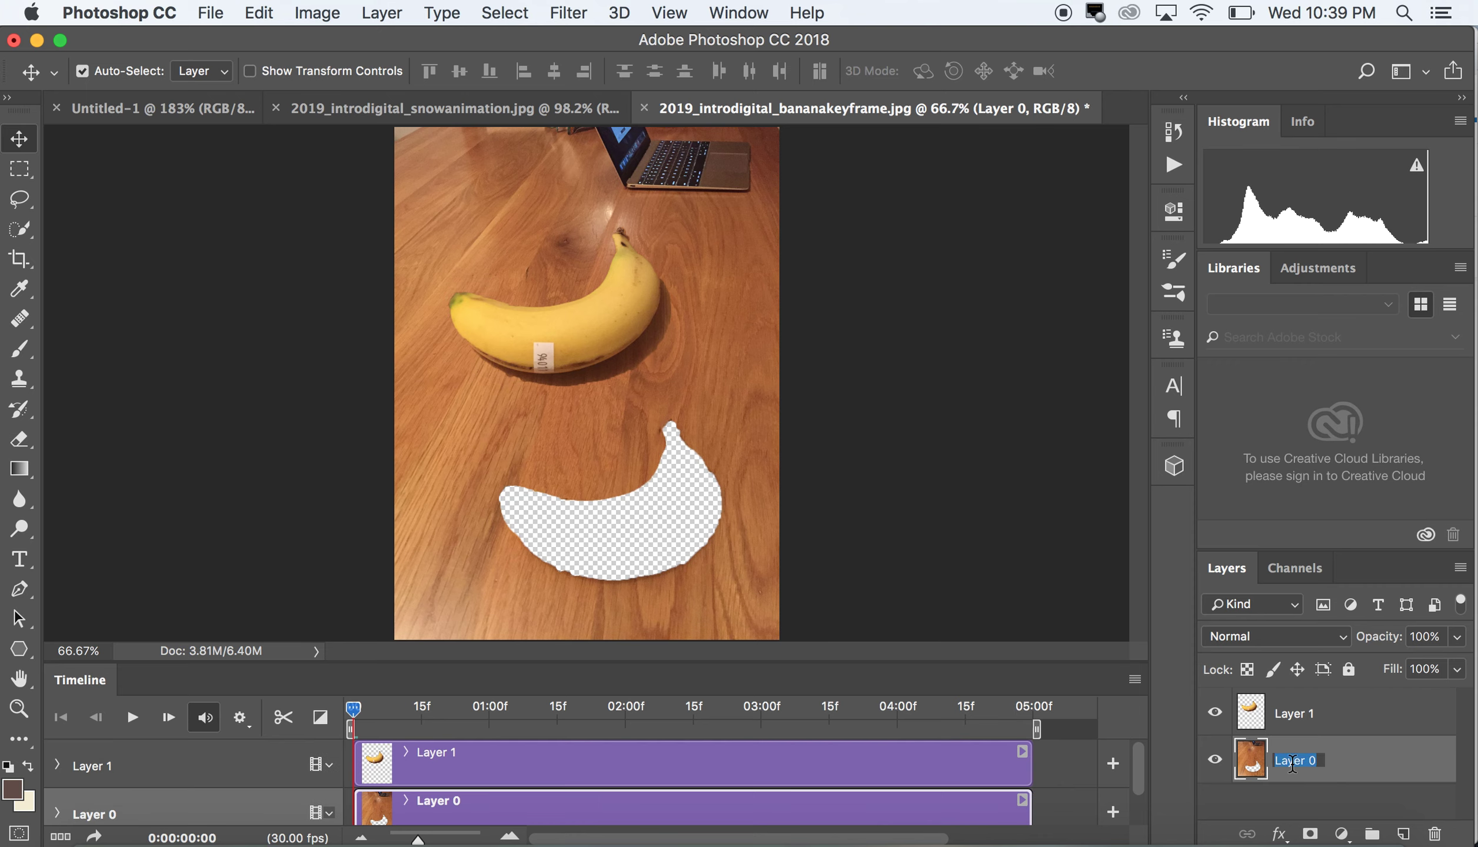
pyautogui.write('table')
pyautogui.press('Return')
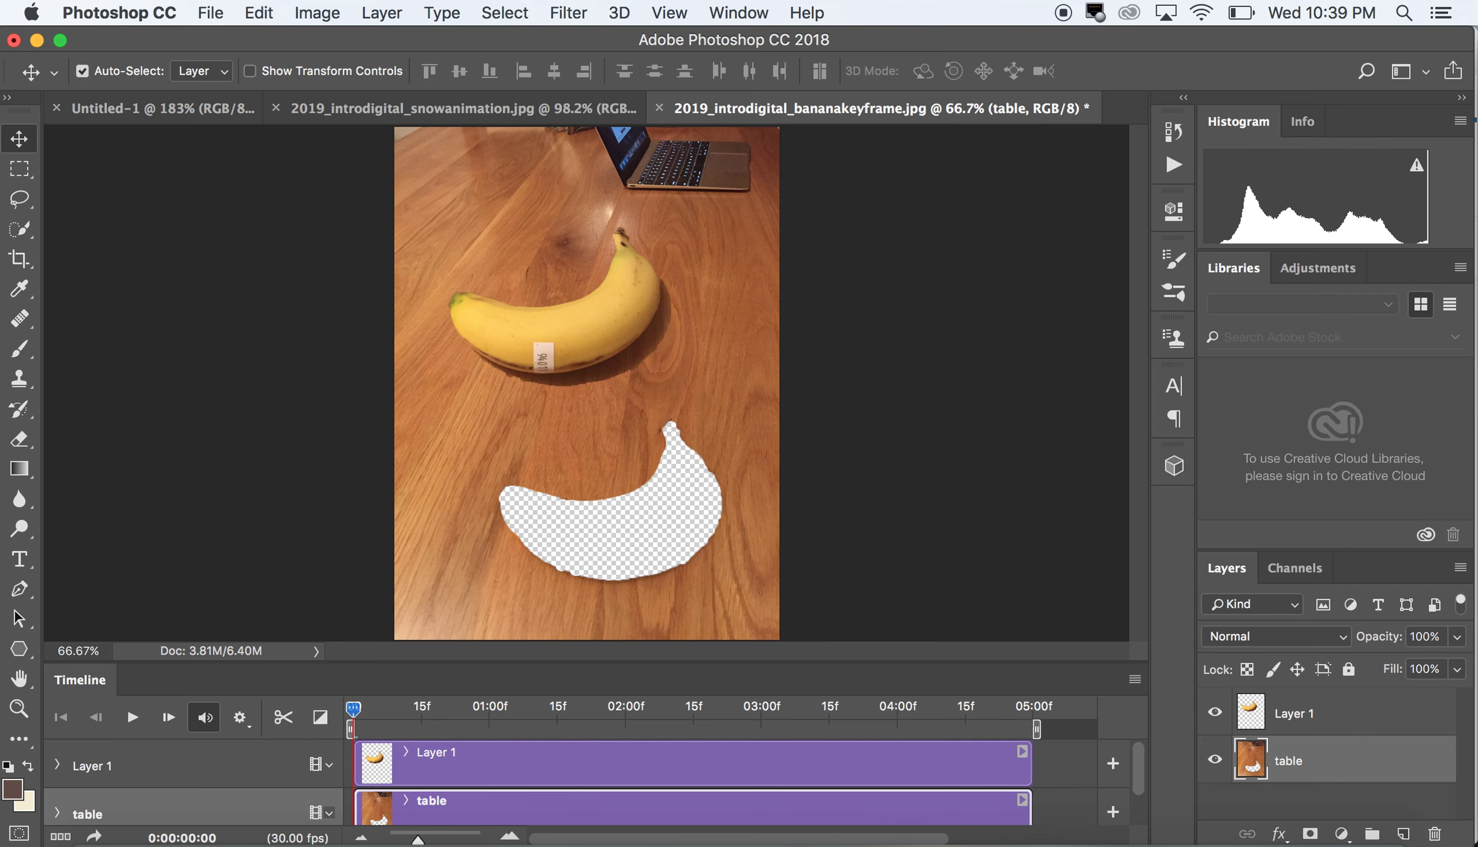
pyautogui.click(1300, 719)
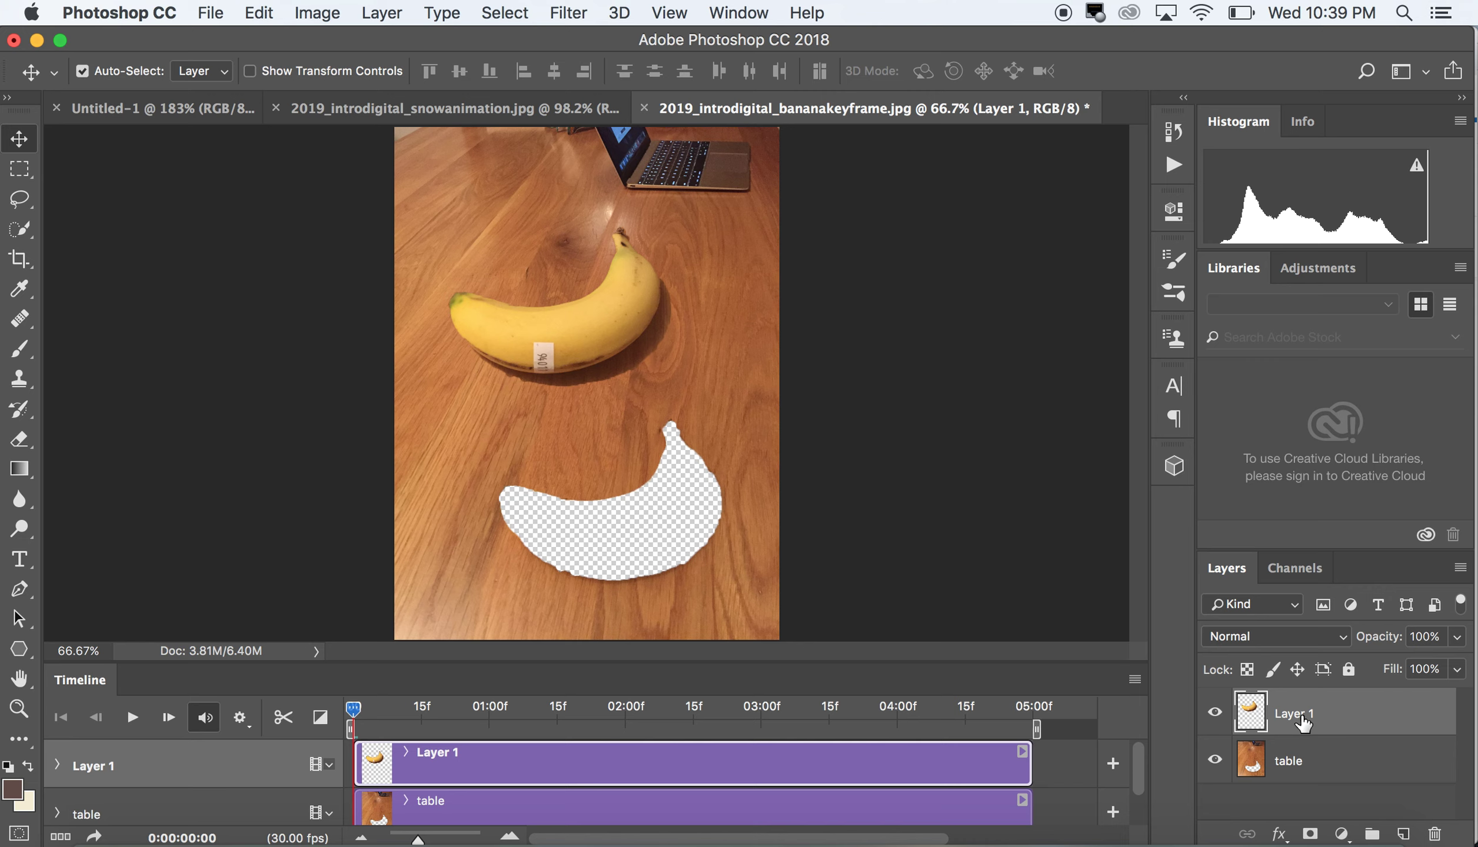
pyautogui.doubleClick(1302, 718)
pyautogui.write('banana')
pyautogui.press('Return')
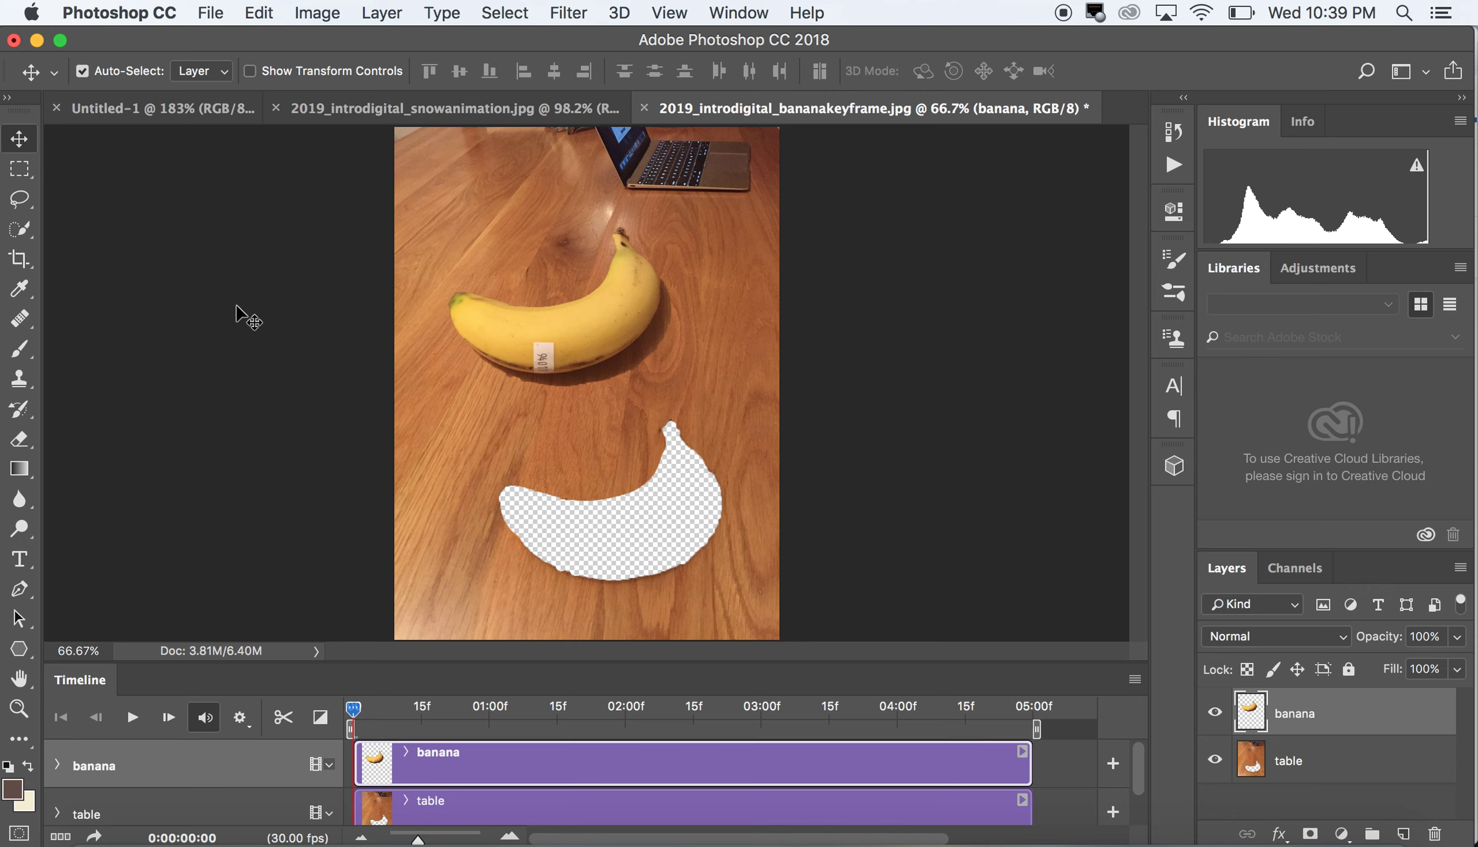
# Lasso around the banana-shaped hole, tracing the tip and left side.
pyautogui.click(18, 203)
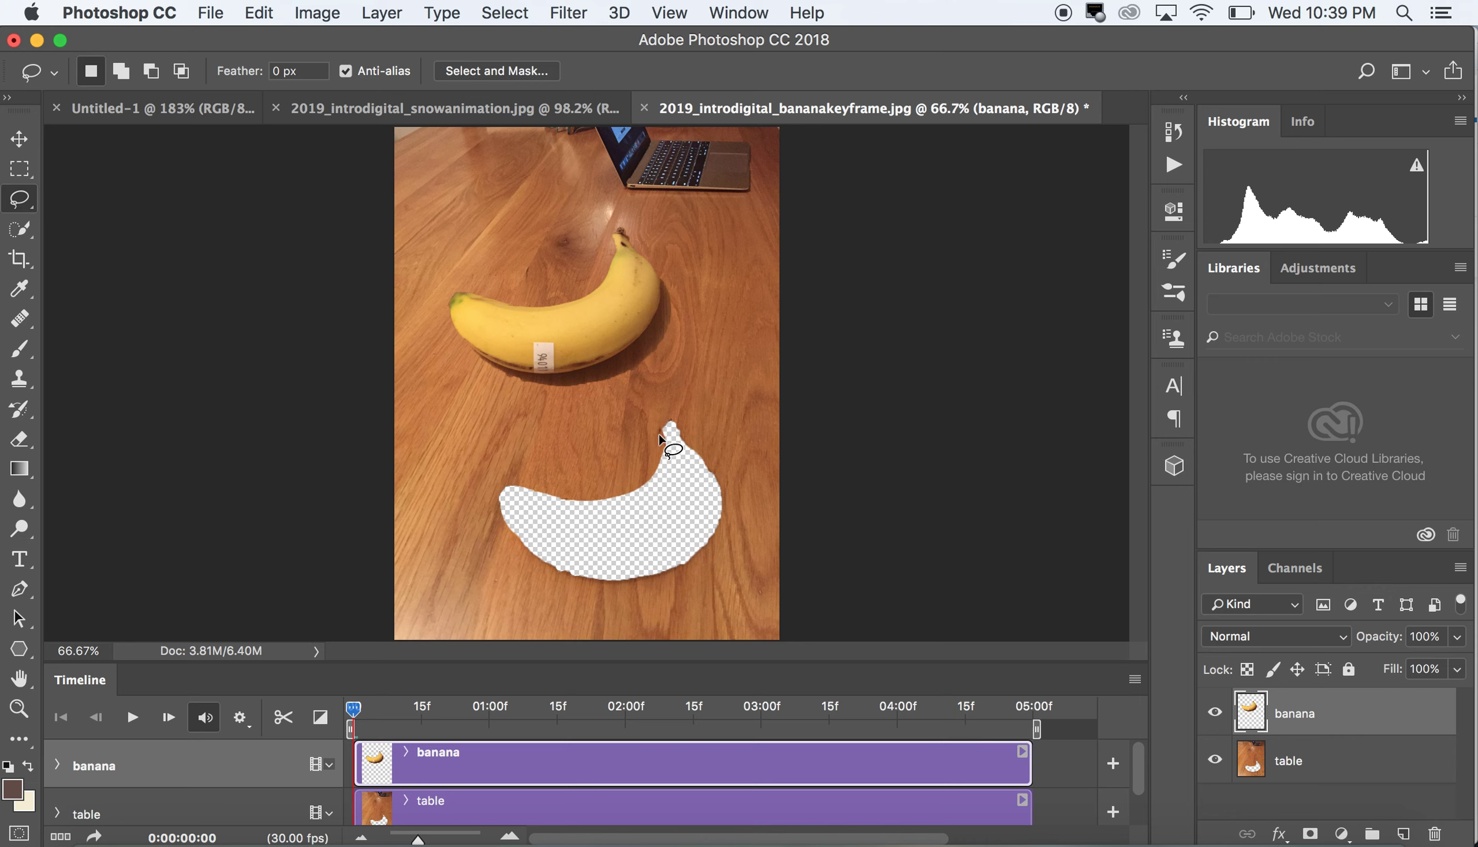
pyautogui.moveTo(658, 434)
pyautogui.mouseDown()
pyautogui.moveTo(663, 411)
pyautogui.moveTo(687, 425)
pyautogui.moveTo(720, 469)
pyautogui.moveTo(730, 531)
pyautogui.moveTo(712, 567)
pyautogui.moveTo(664, 583)
pyautogui.mouseUp()
pyautogui.moveTo(511, 552)
pyautogui.mouseDown()
pyautogui.moveTo(489, 514)
pyautogui.moveTo(498, 484)
pyautogui.moveTo(626, 479)
pyautogui.moveTo(657, 440)
pyautogui.mouseUp()
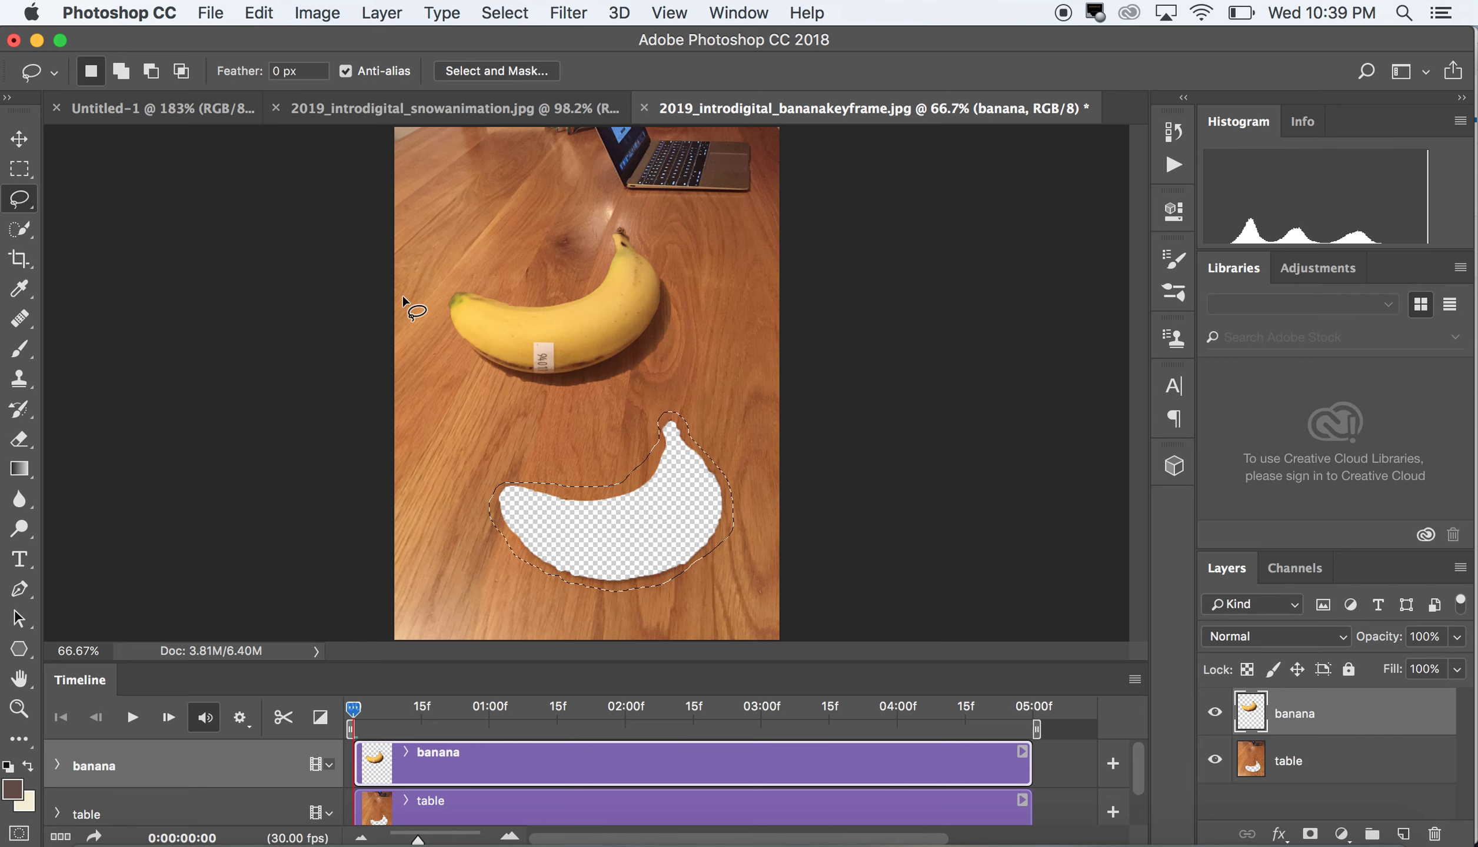
# Content-aware fill the selection on the banana layer, then delete the blurry result.
pyautogui.click(259, 13)
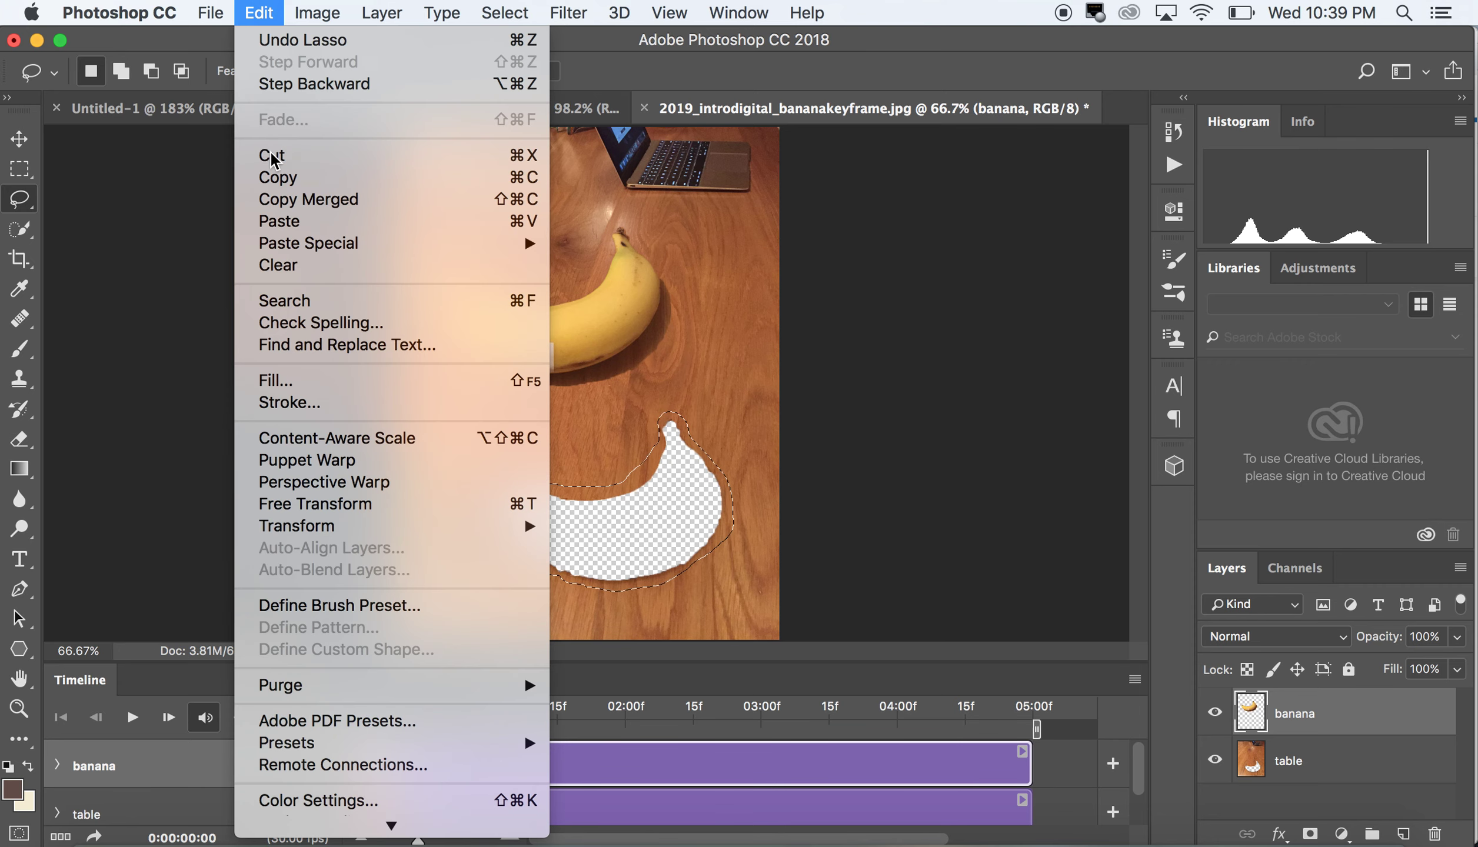
pyautogui.click(289, 382)
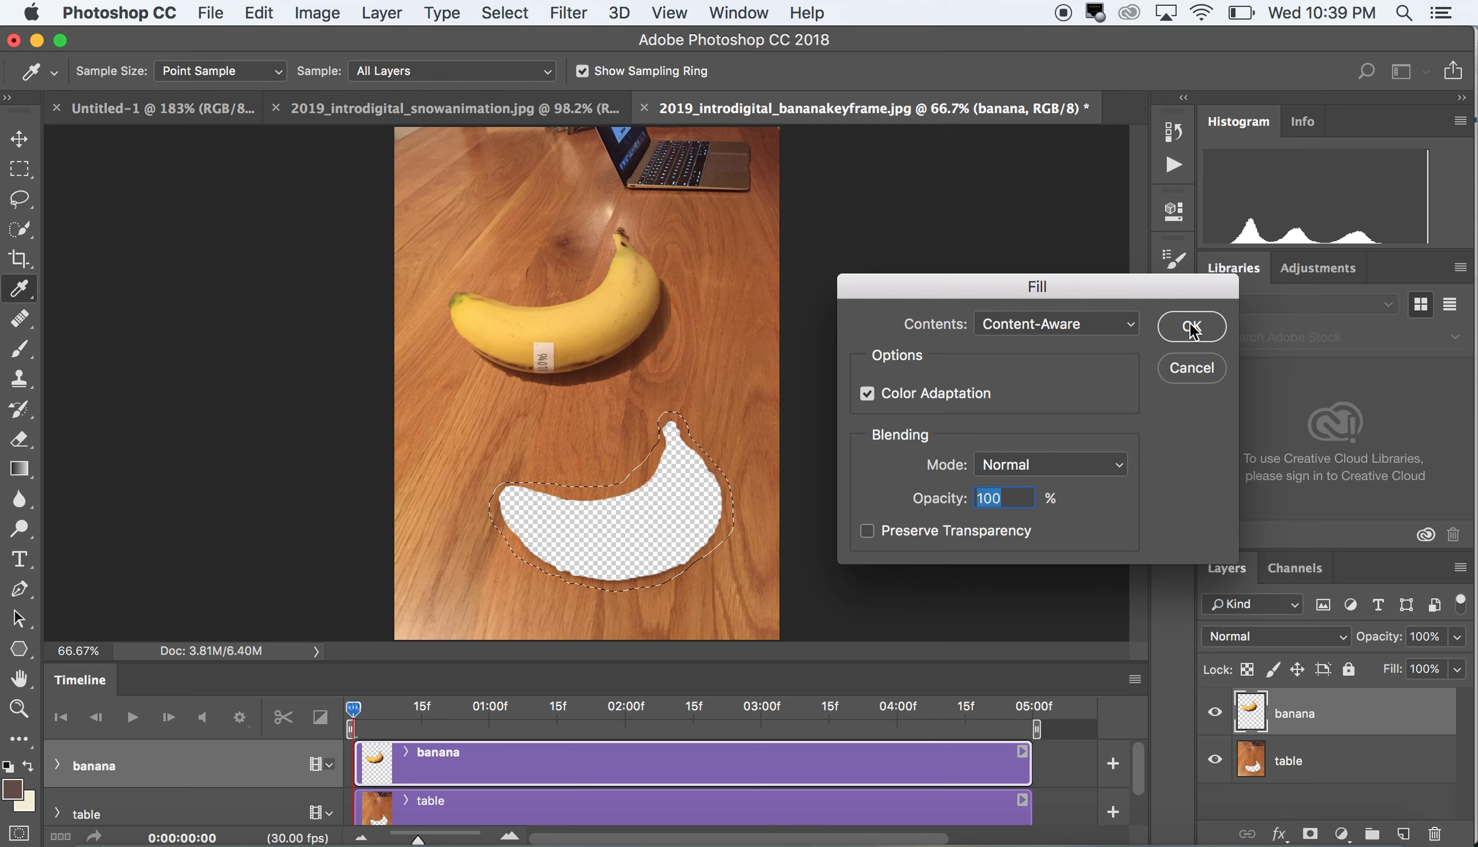
pyautogui.click(1191, 325)
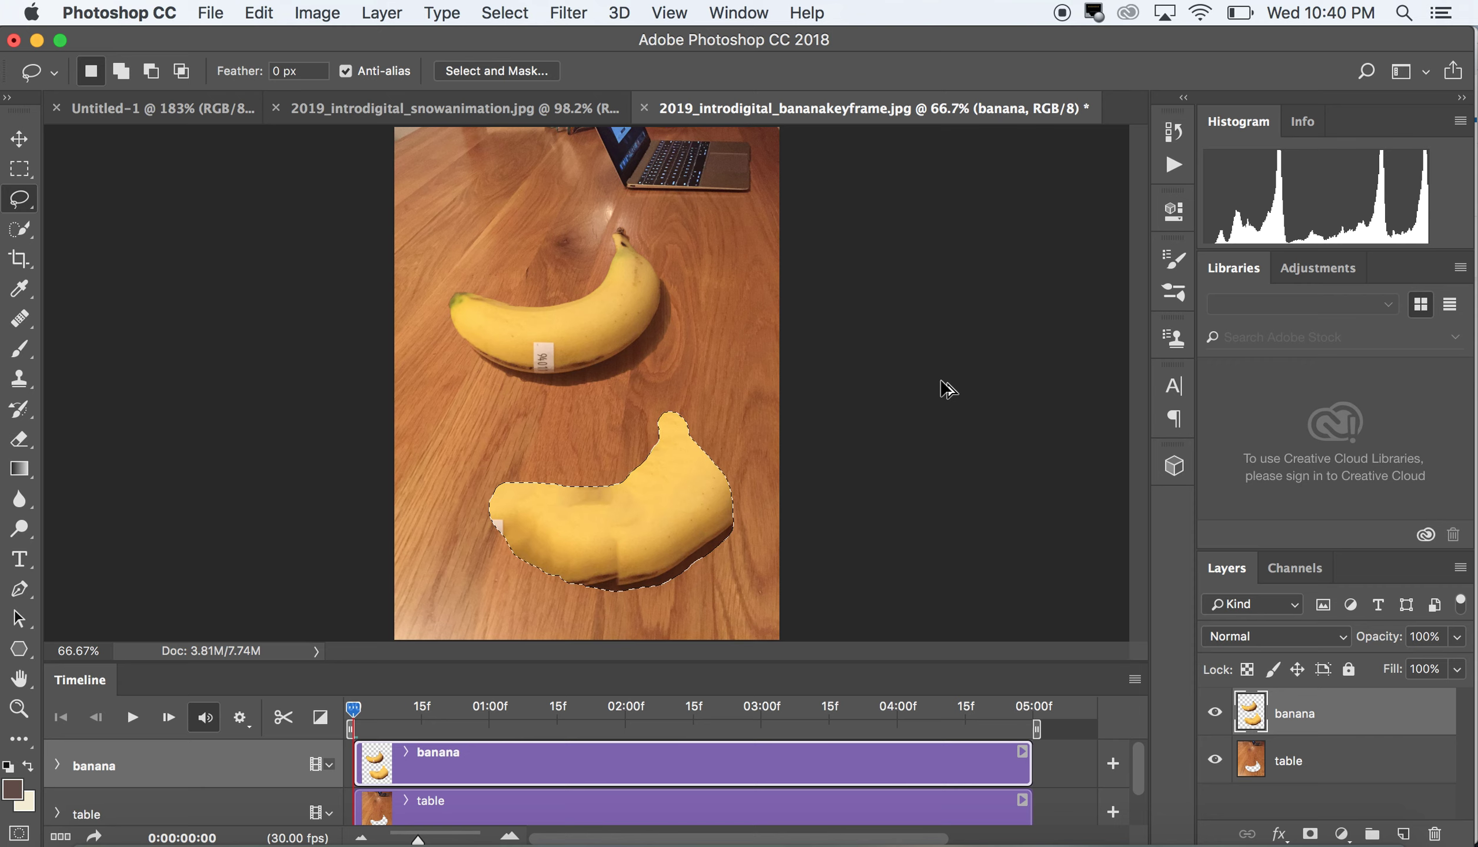
pyautogui.press('Delete')
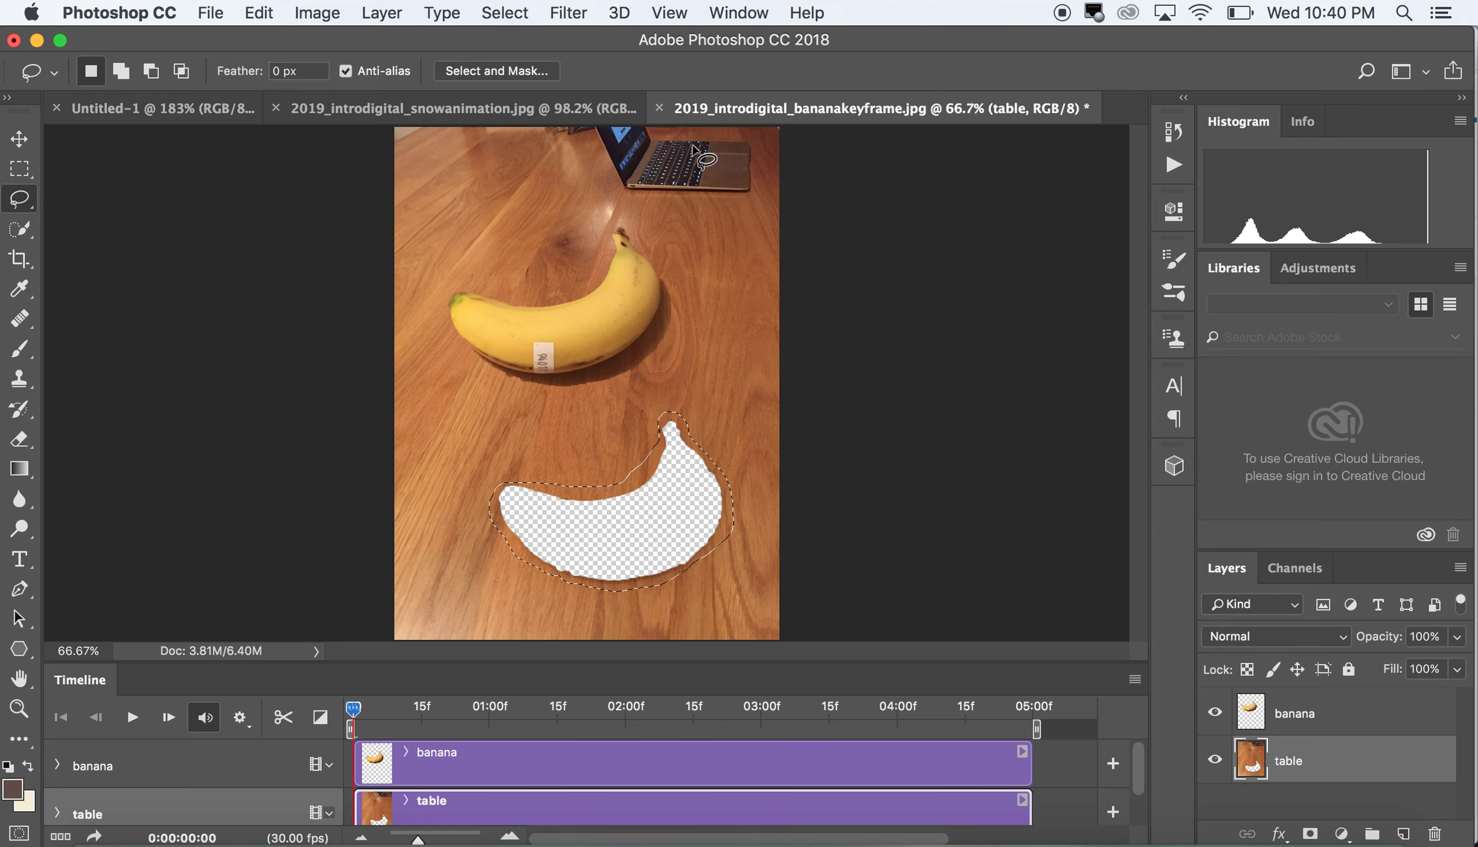
# Content-aware fill the hole on the table layer with wood grain, then deselect.
pyautogui.click(259, 11)
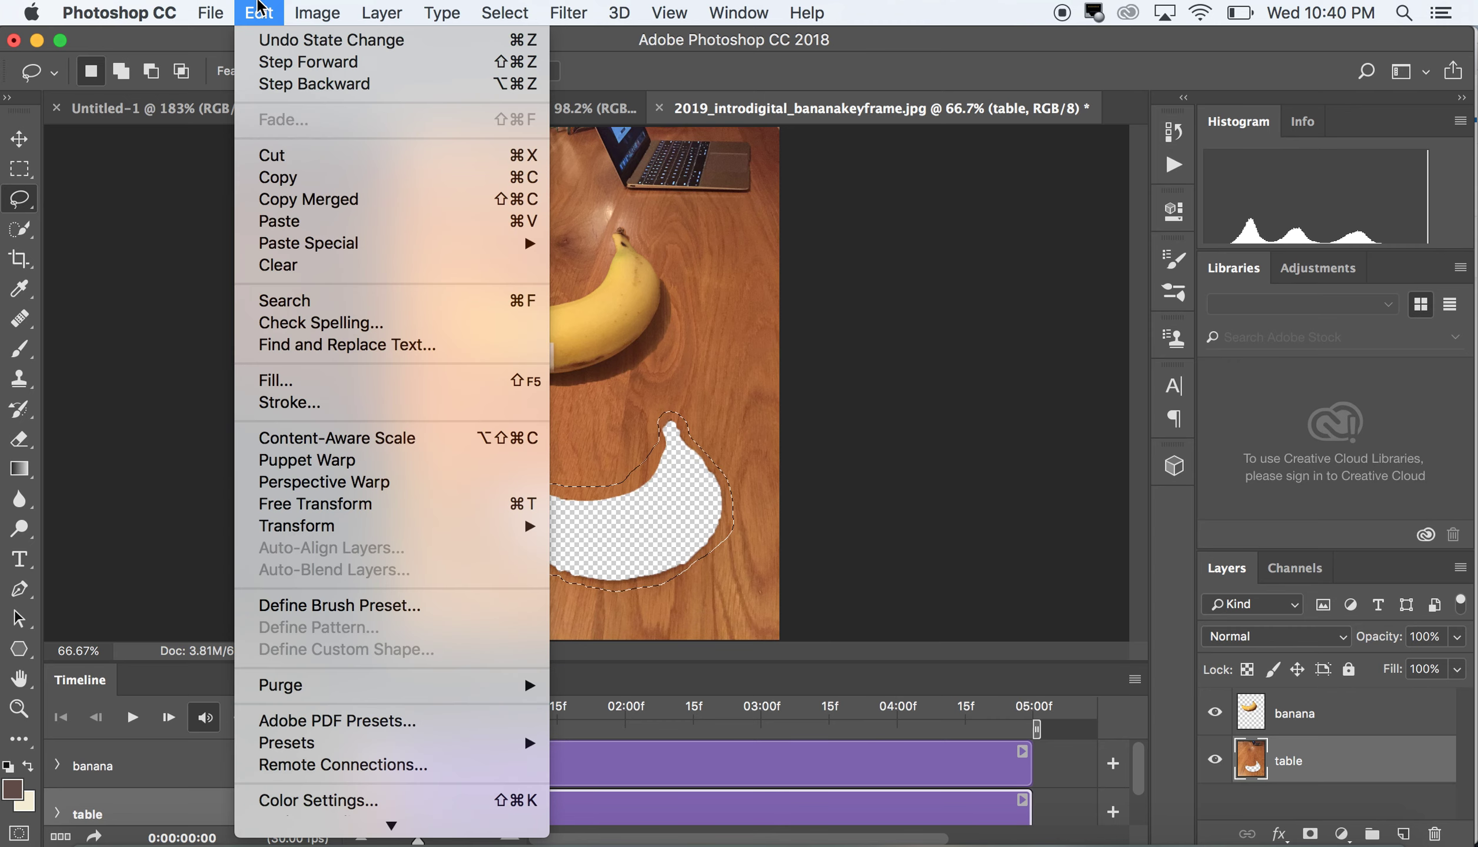
pyautogui.click(290, 380)
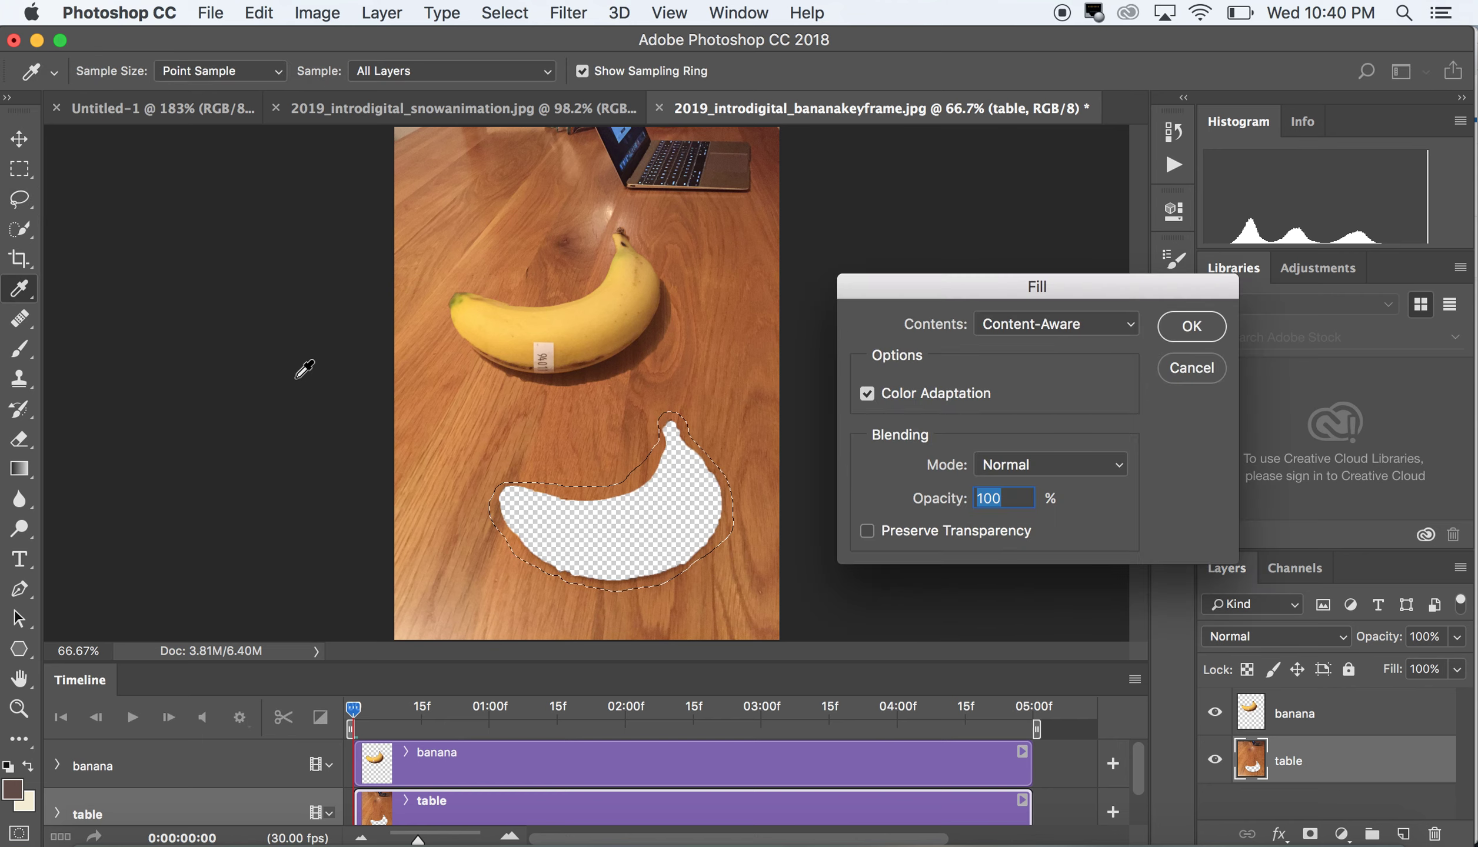
pyautogui.click(1119, 325)
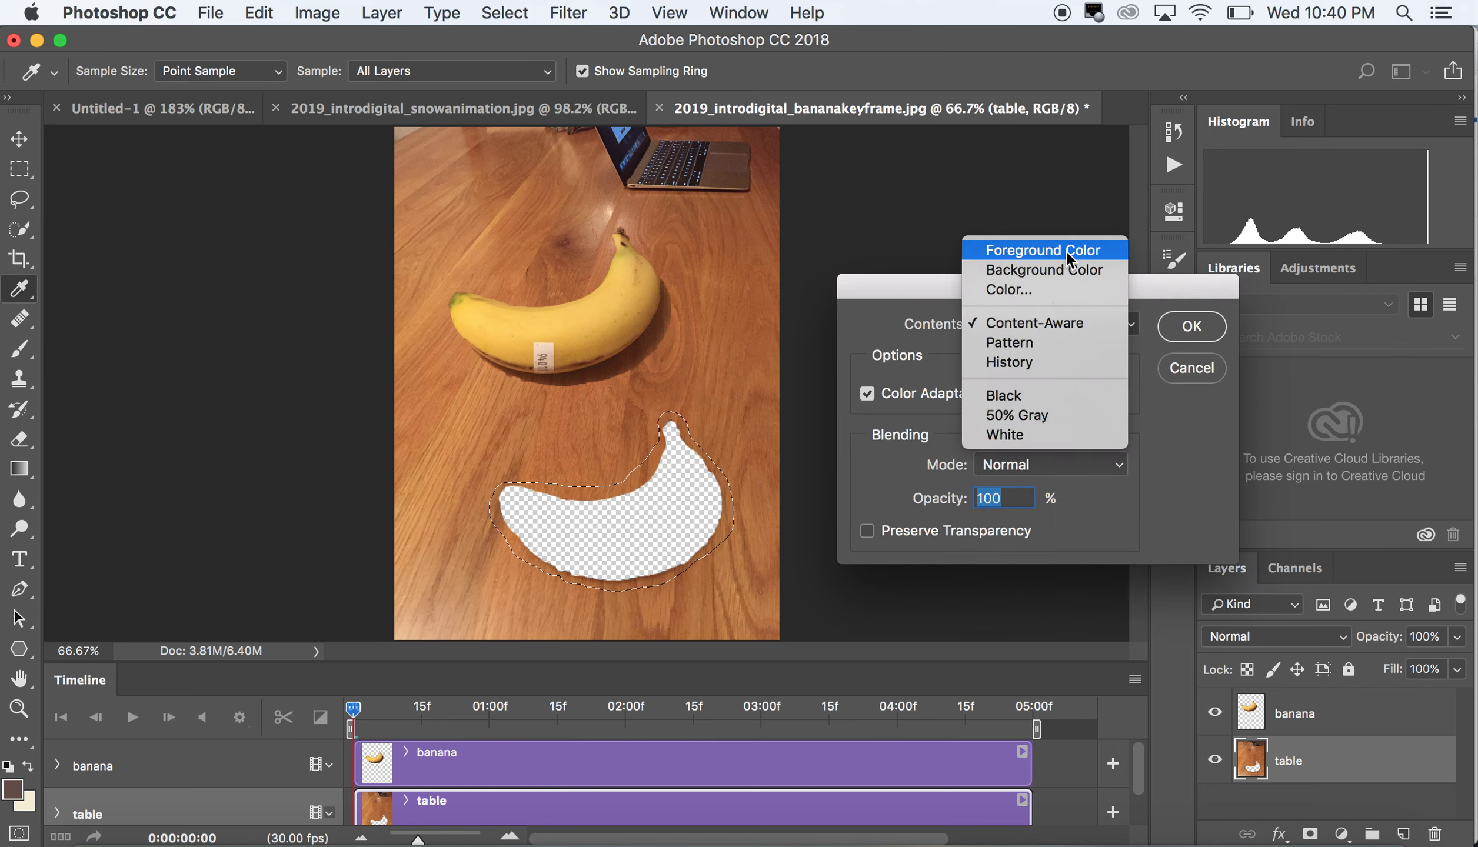
pyautogui.click(1107, 329)
pyautogui.click(1192, 326)
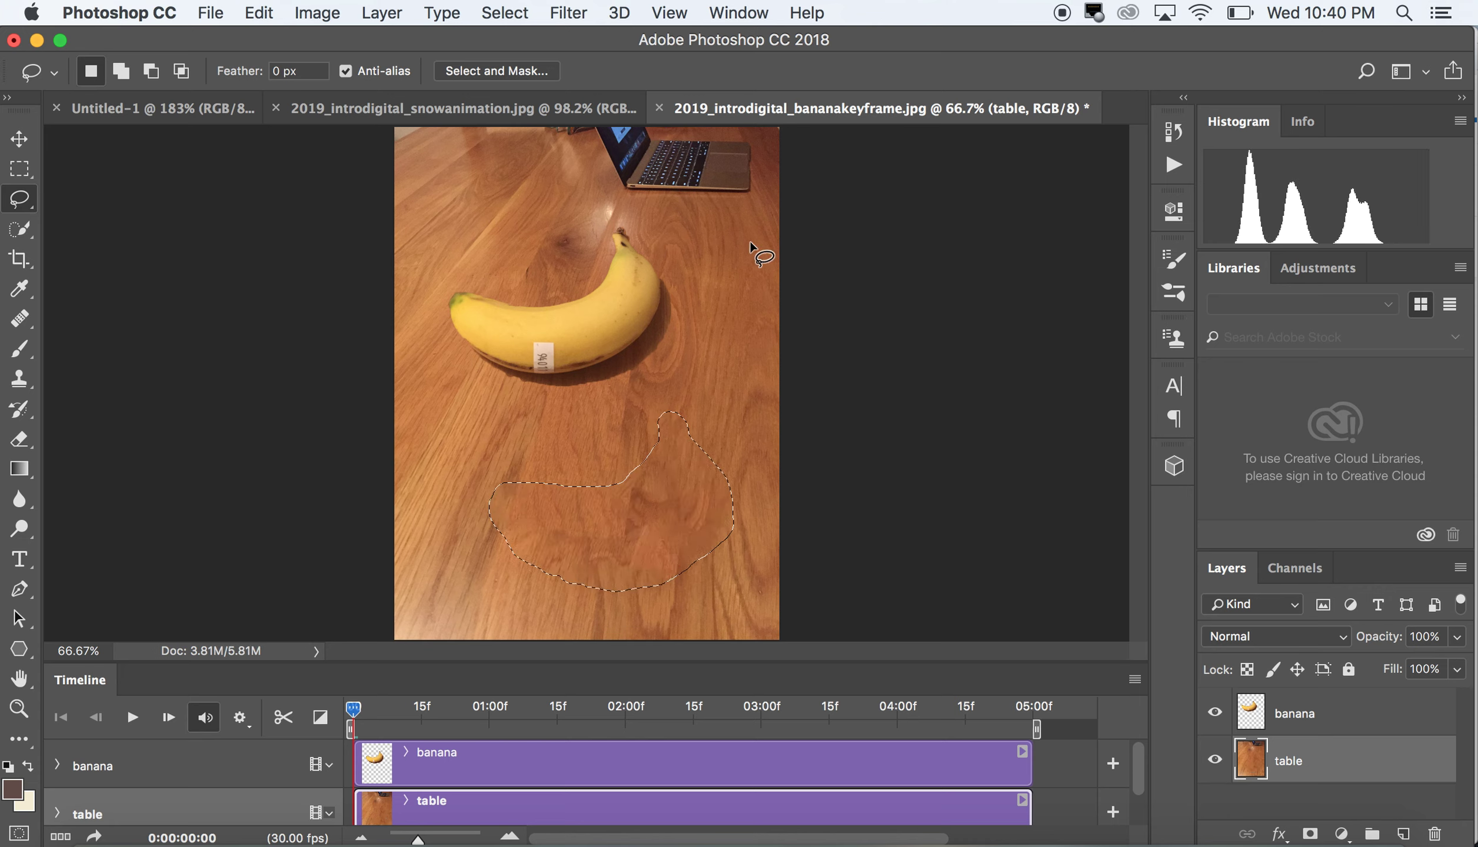
pyautogui.click(20, 169)
pyautogui.click(252, 362)
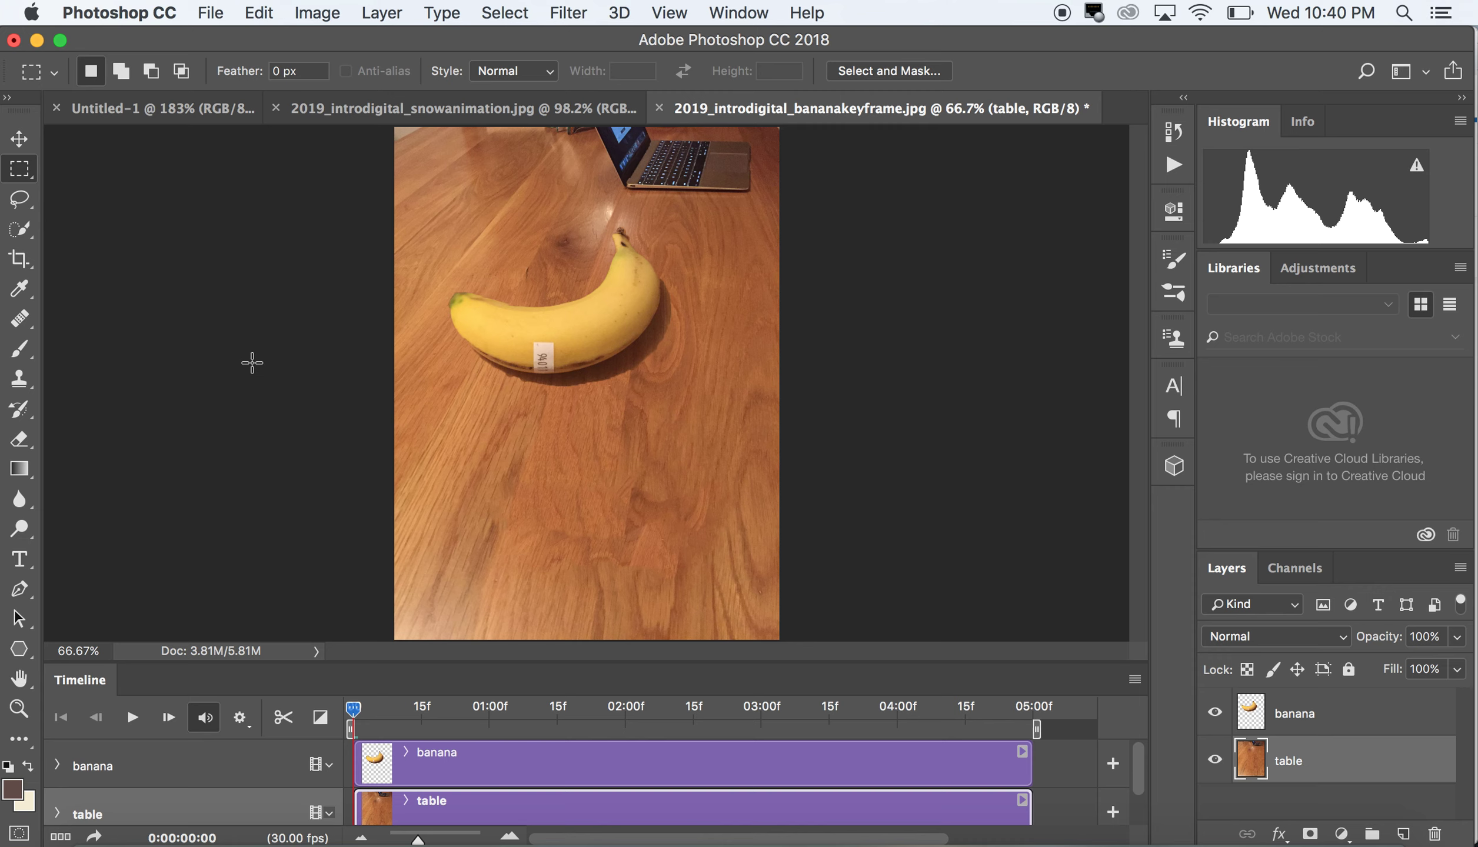
# Drag the banana down onto the lower table and expand its timeline properties.
pyautogui.click(20, 142)
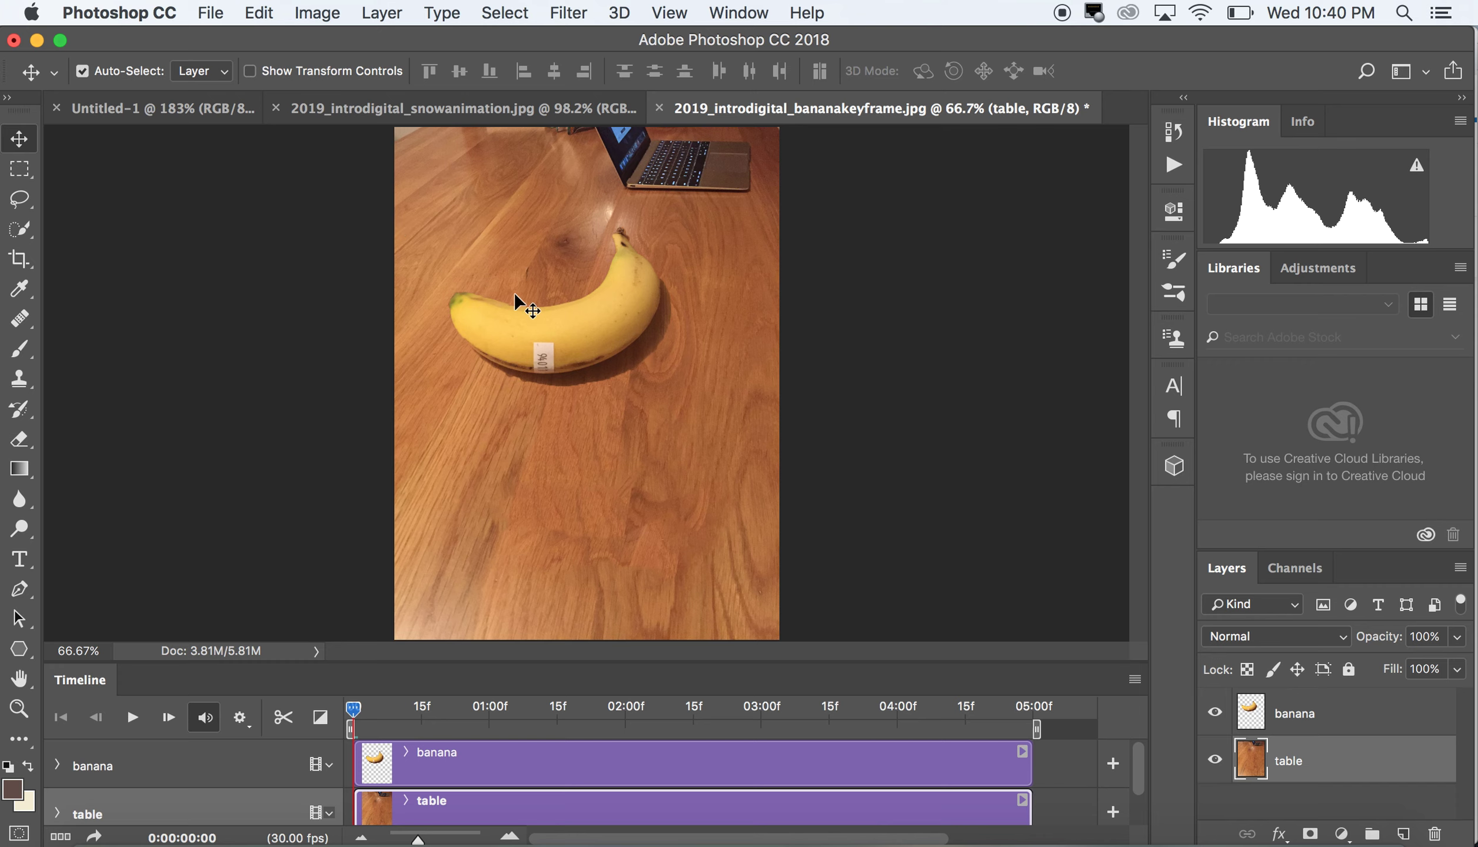
pyautogui.moveTo(586, 316); pyautogui.dragTo(640, 526)
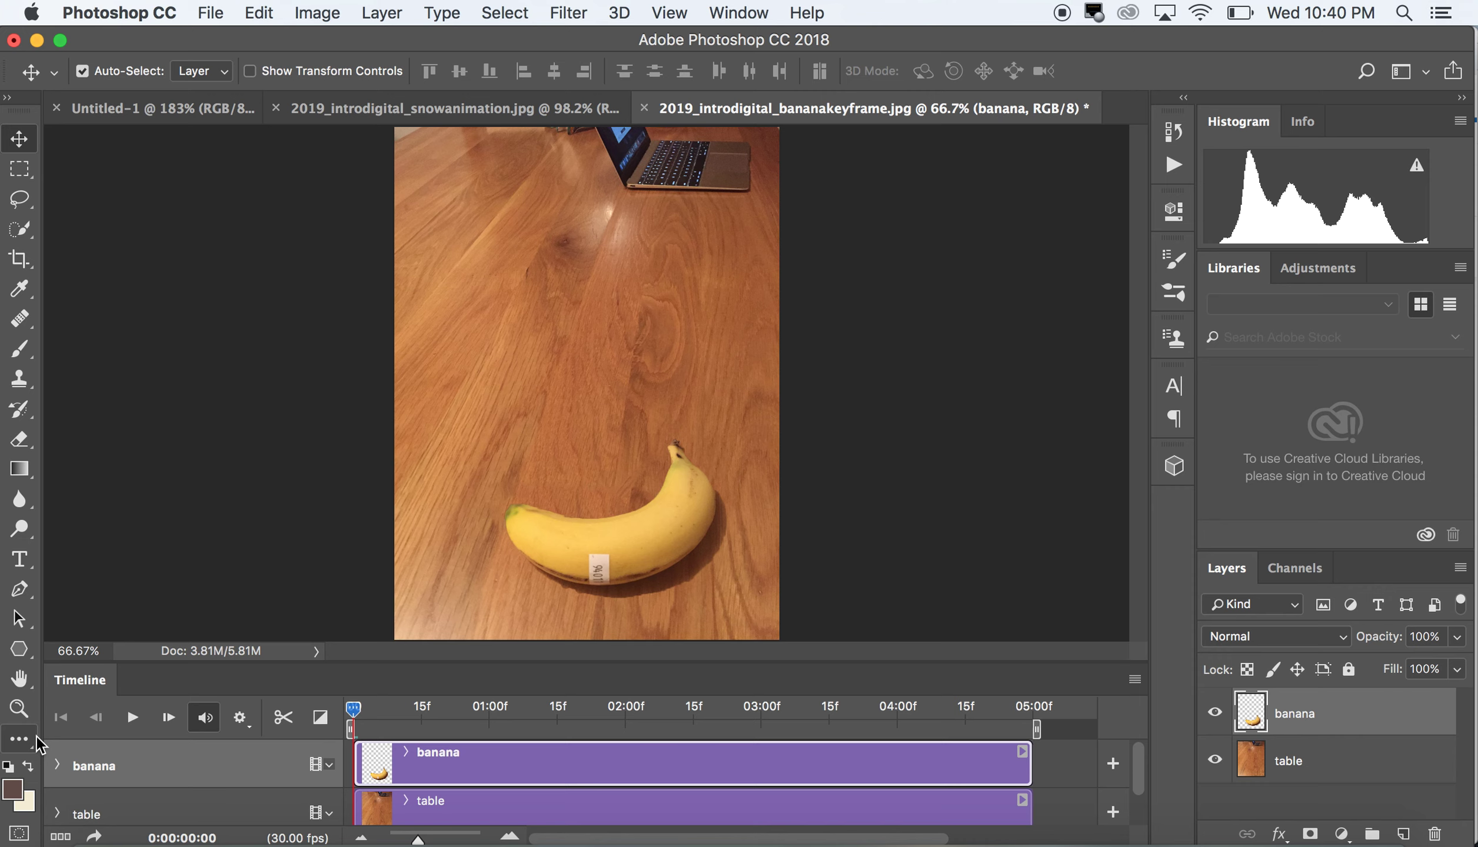
pyautogui.click(58, 764)
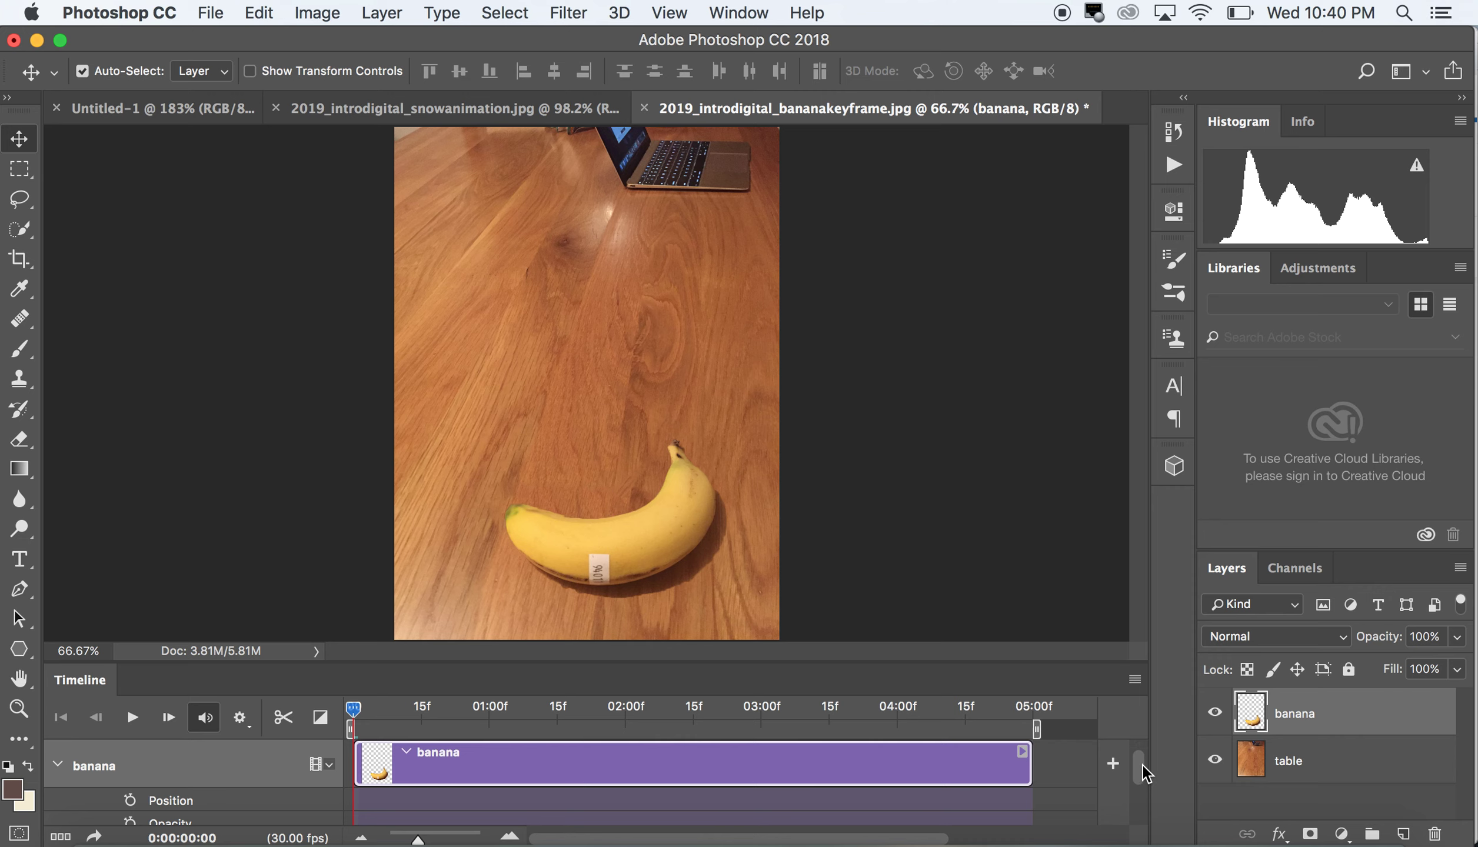
# Set a Position keyframe for the banana at 0:00.
pyautogui.moveTo(1141, 765); pyautogui.dragTo(1142, 773)
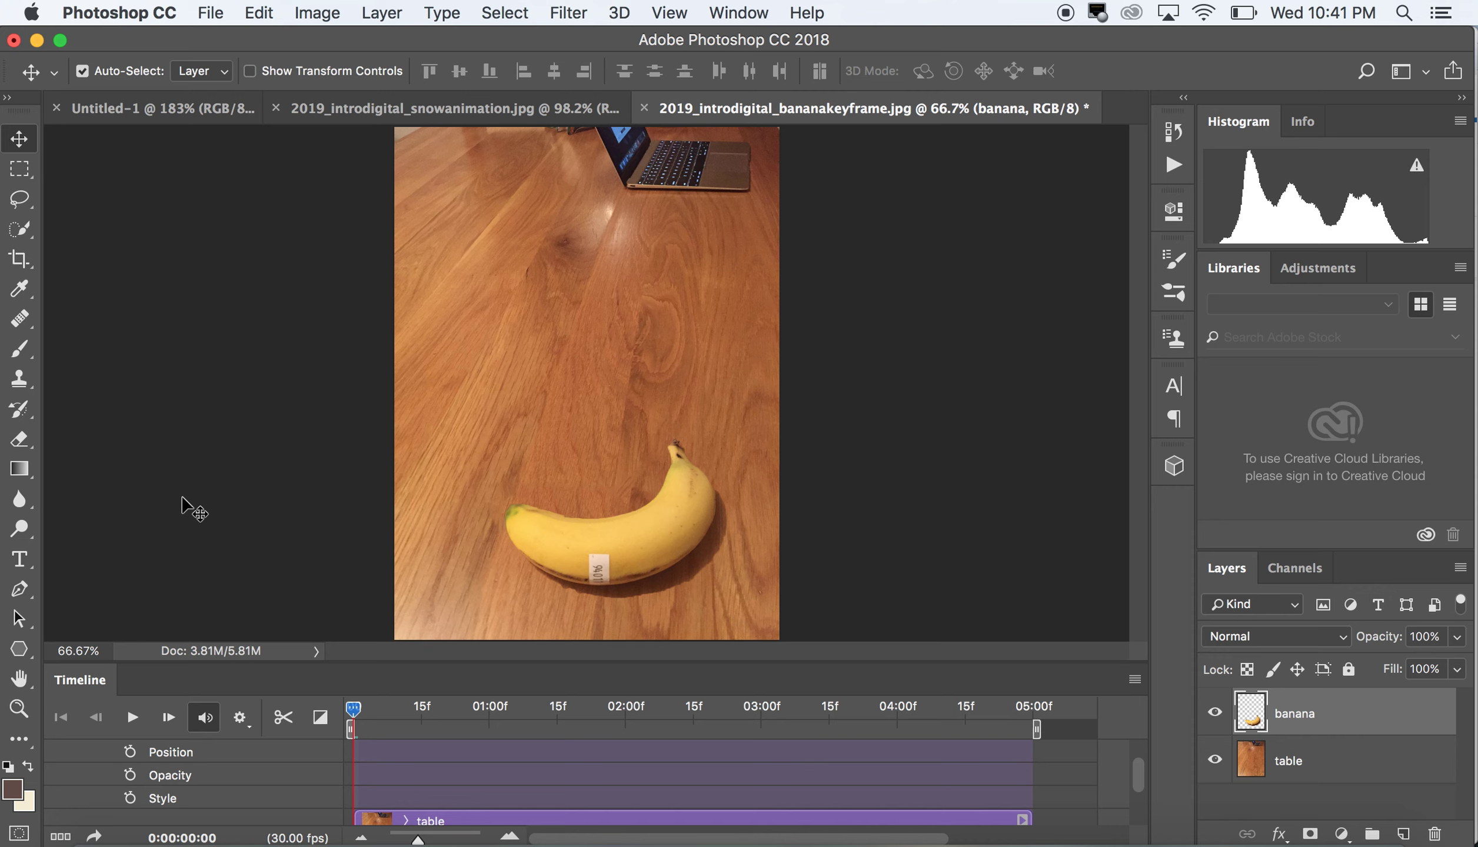
pyautogui.click(131, 751)
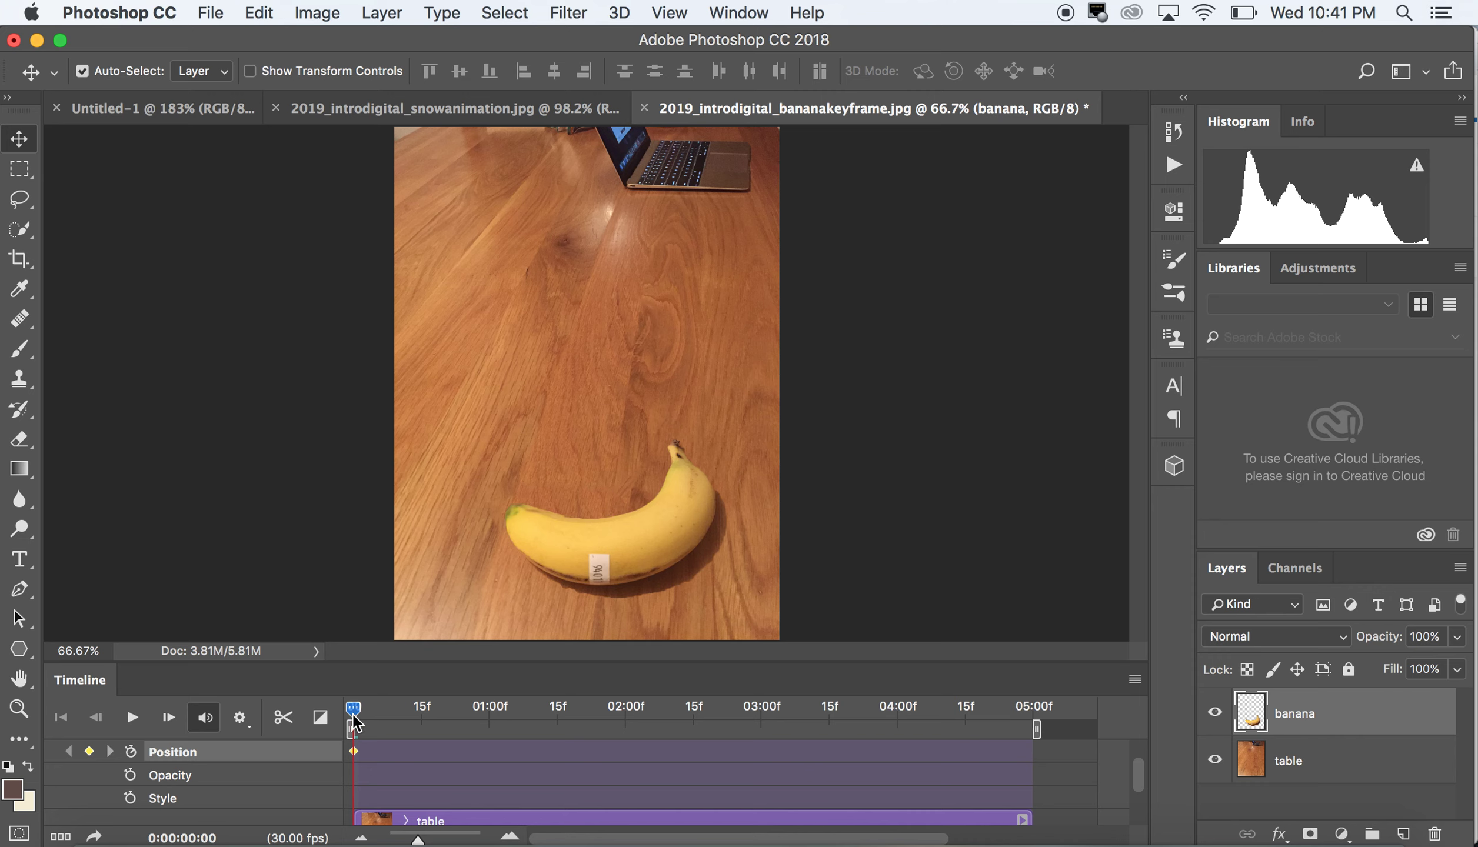
pyautogui.moveTo(354, 720); pyautogui.dragTo(354, 721)
# At the 5-second mark, place the banana in the top-left corner, then scrub back to check.
pyautogui.moveTo(354, 714); pyautogui.dragTo(1039, 728)
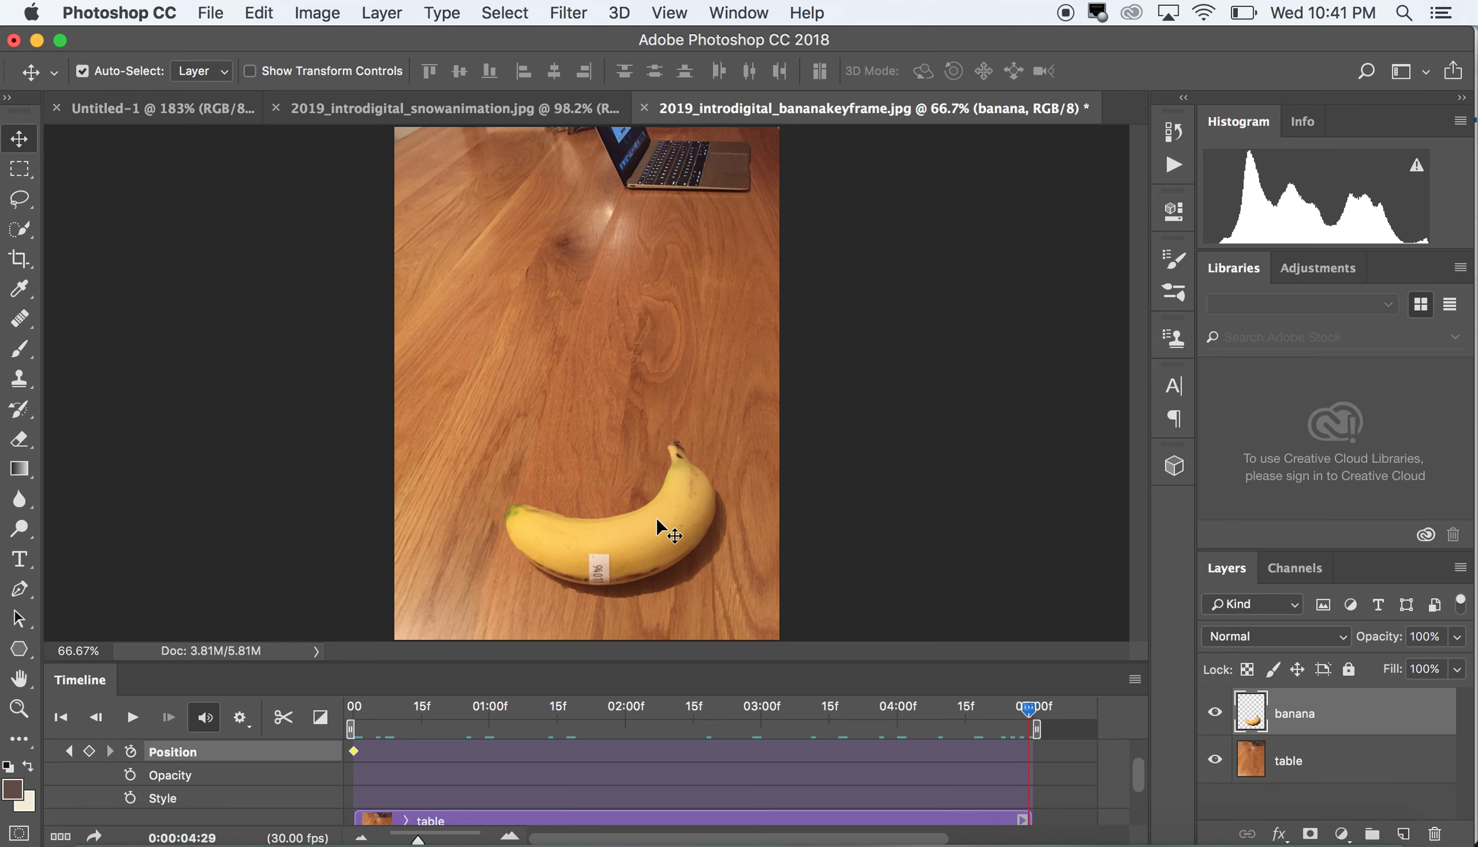
pyautogui.moveTo(644, 525); pyautogui.dragTo(452, 100)
pyautogui.click(433, 100)
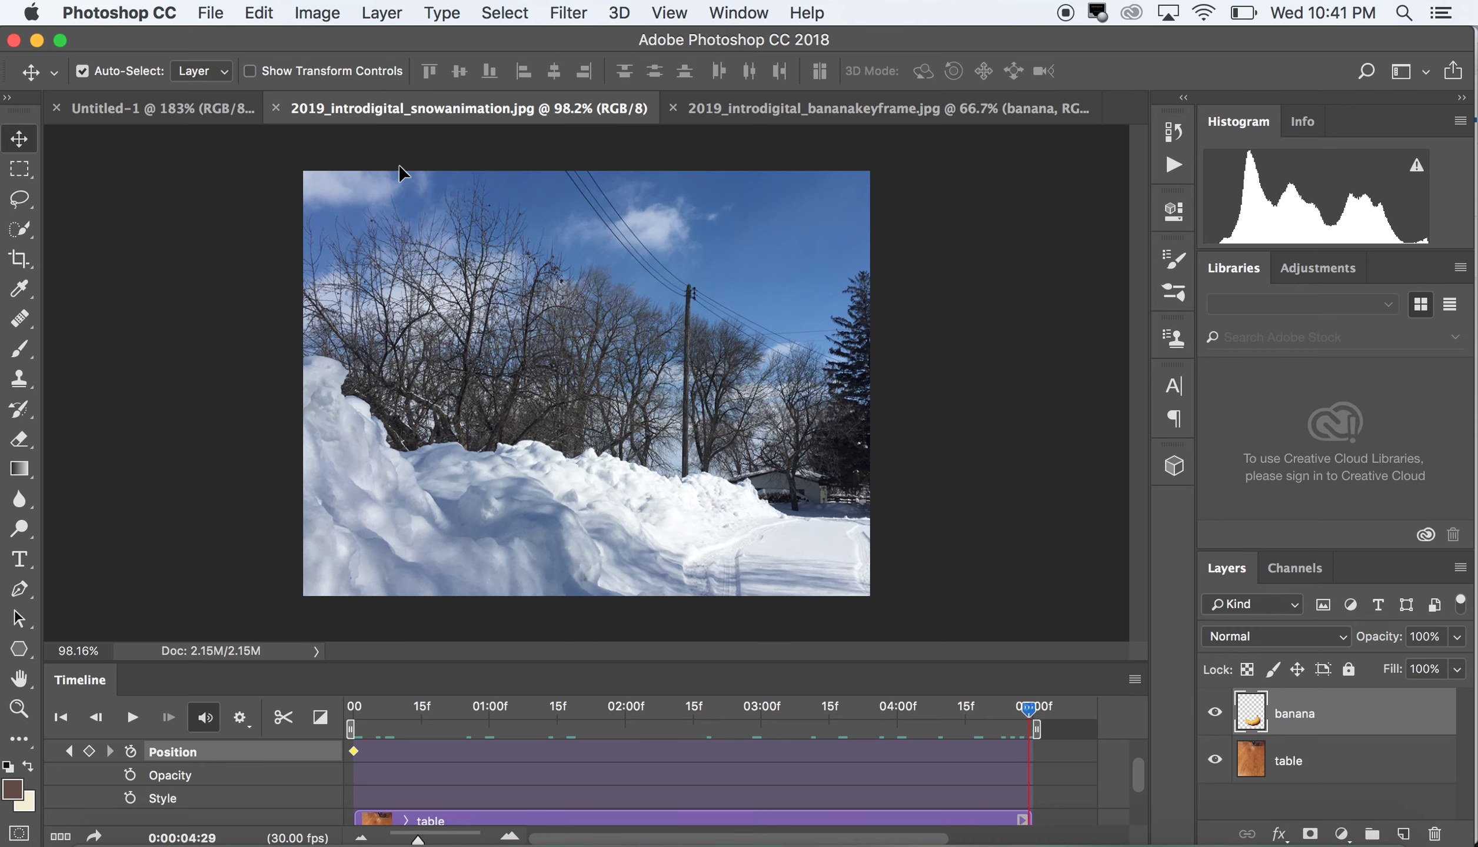
pyautogui.moveTo(609, 150); pyautogui.dragTo(432, 145)
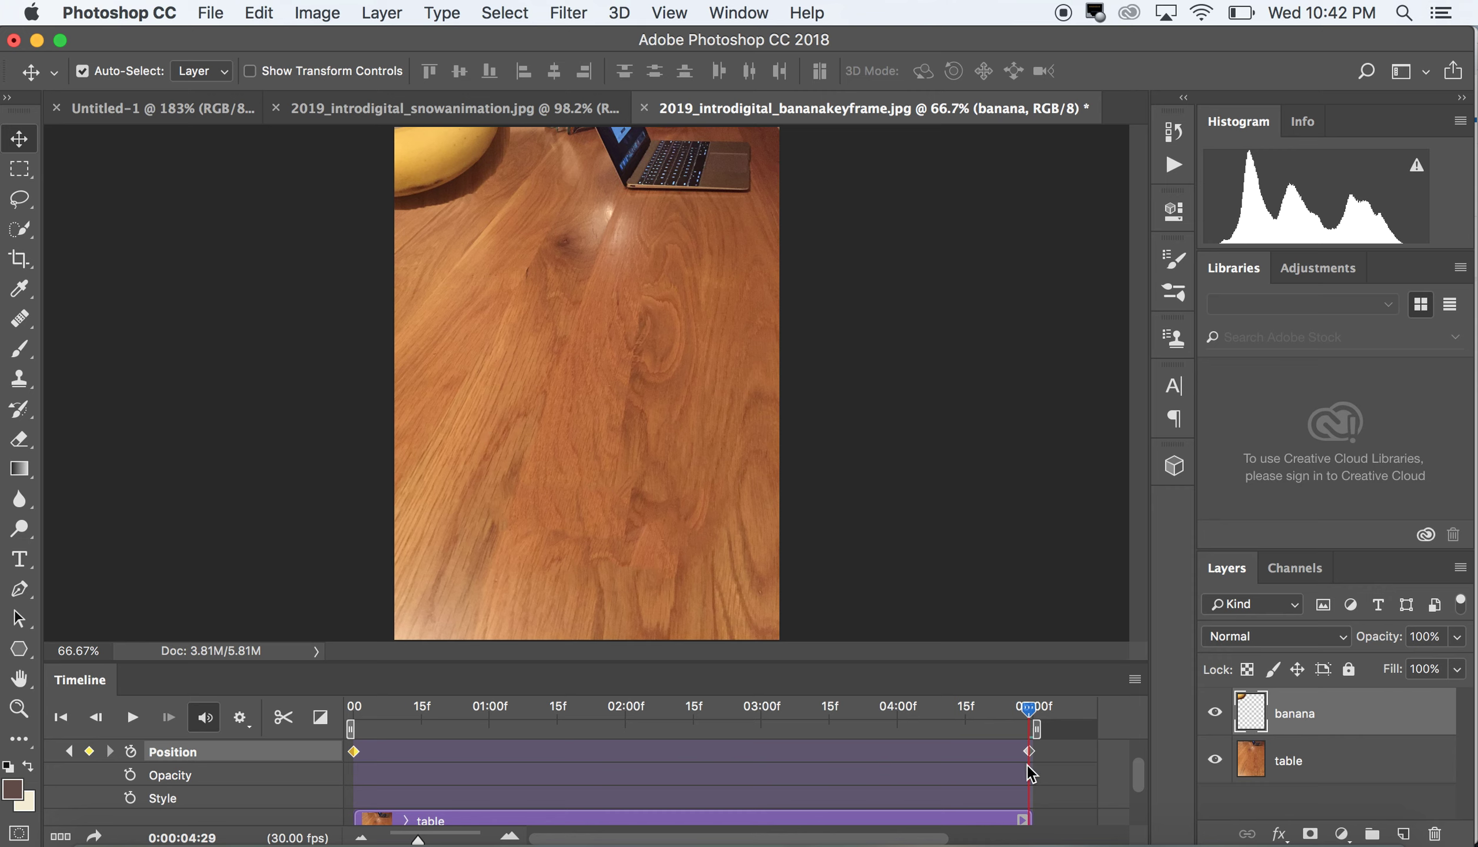
pyautogui.moveTo(1029, 715); pyautogui.dragTo(351, 712)
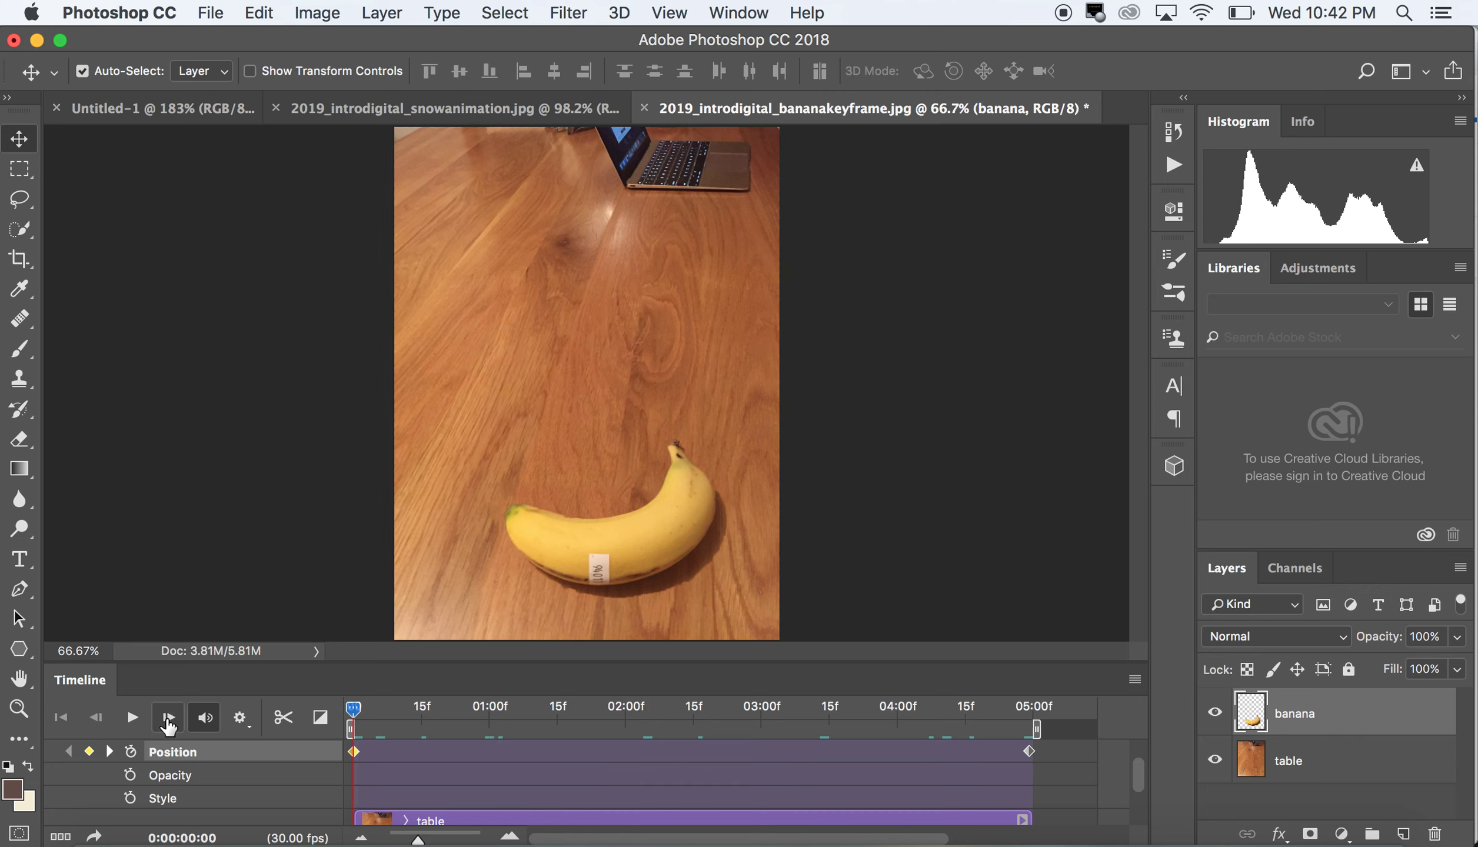
# Play and stop the banana animation, then select the 5-second Position keyframe.
pyautogui.click(132, 718)
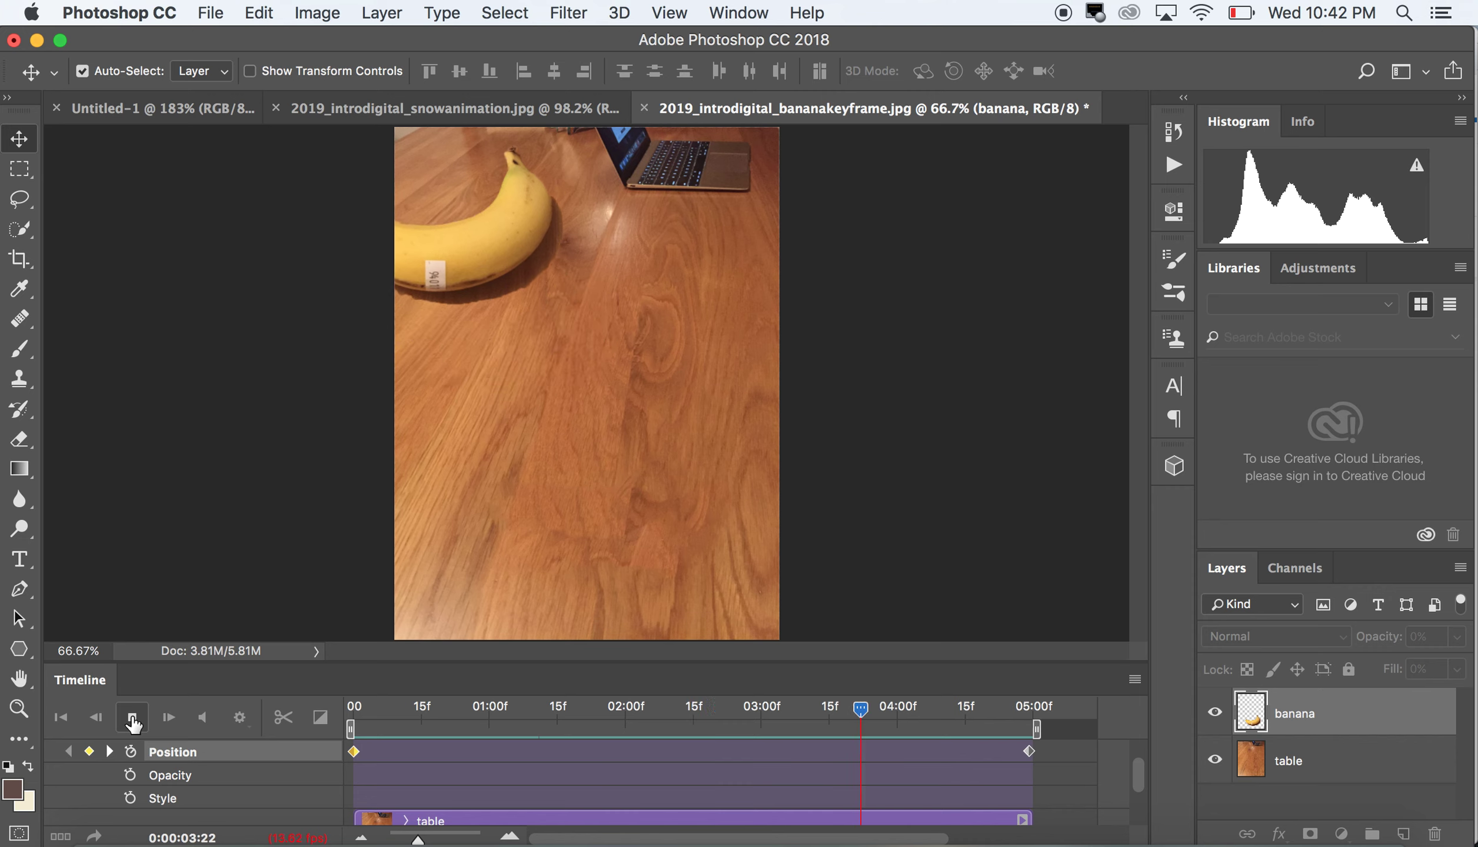
pyautogui.click(132, 719)
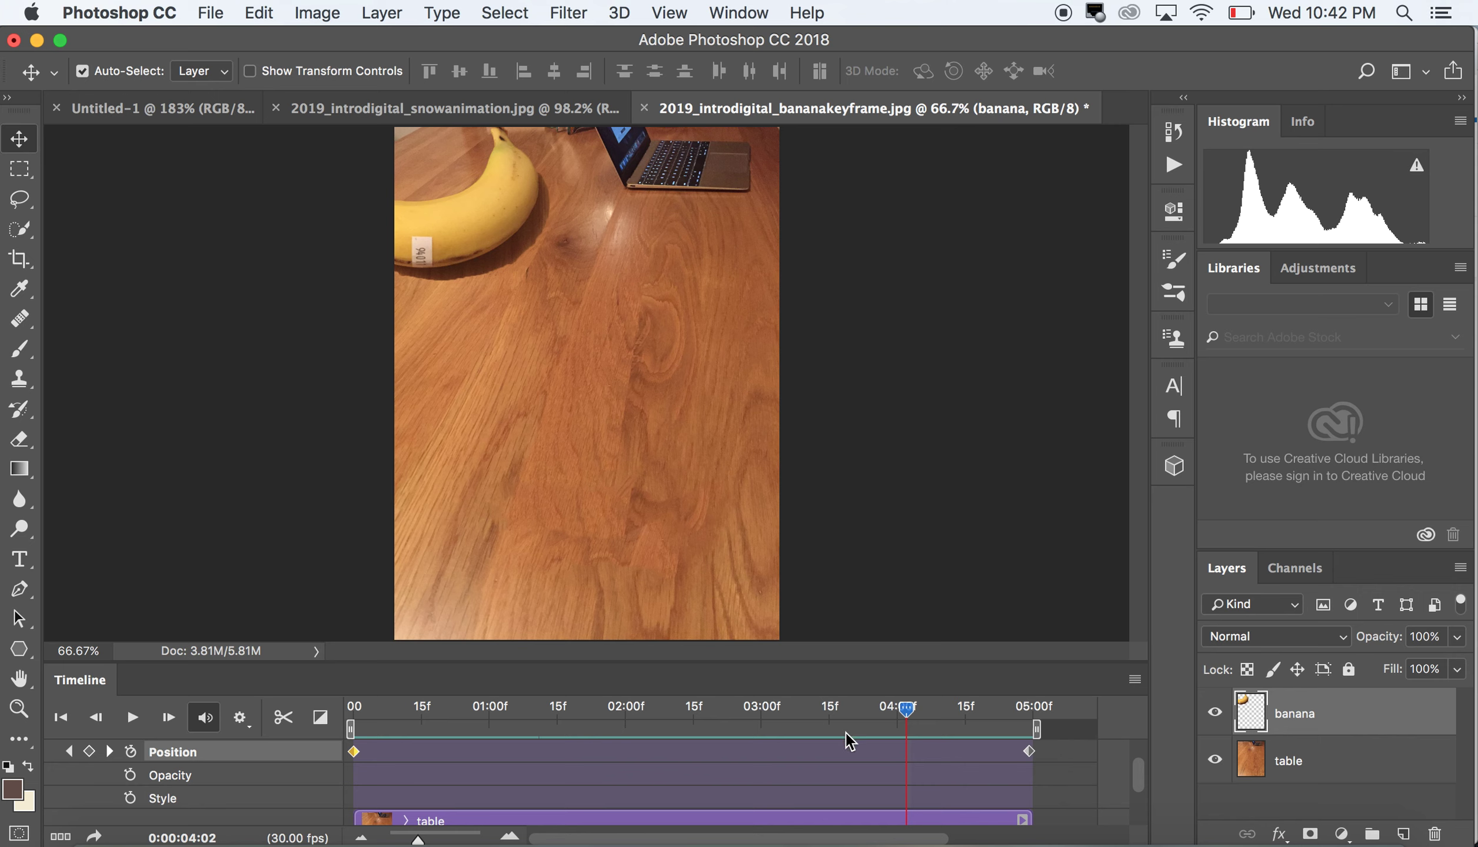
pyautogui.click(1028, 752)
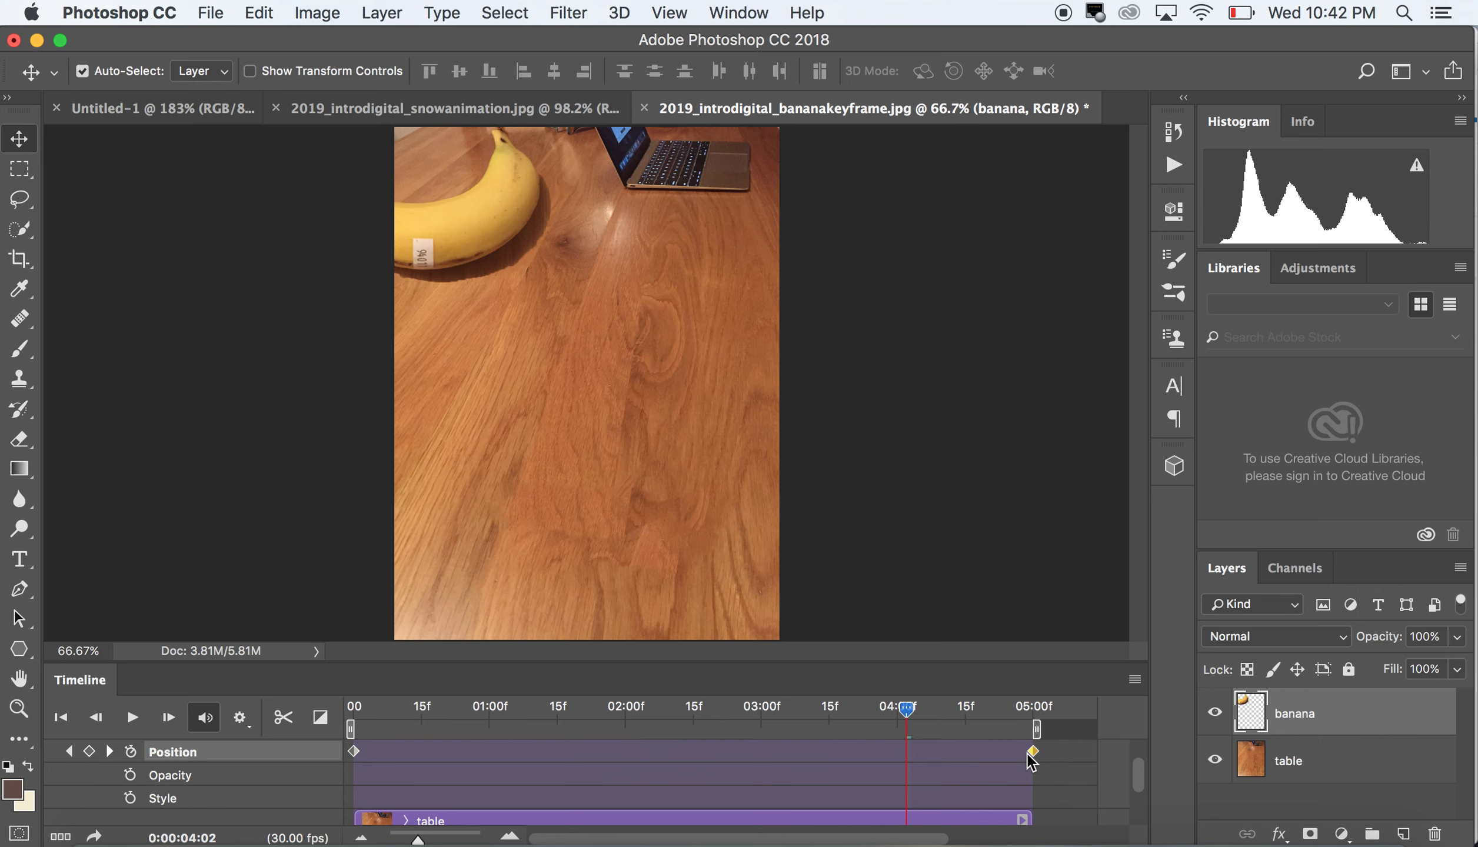
# Delete the old keyframe and add a fresh starting Position keyframe at 0:00.
pyautogui.click(353, 752)
pyautogui.press('Delete')
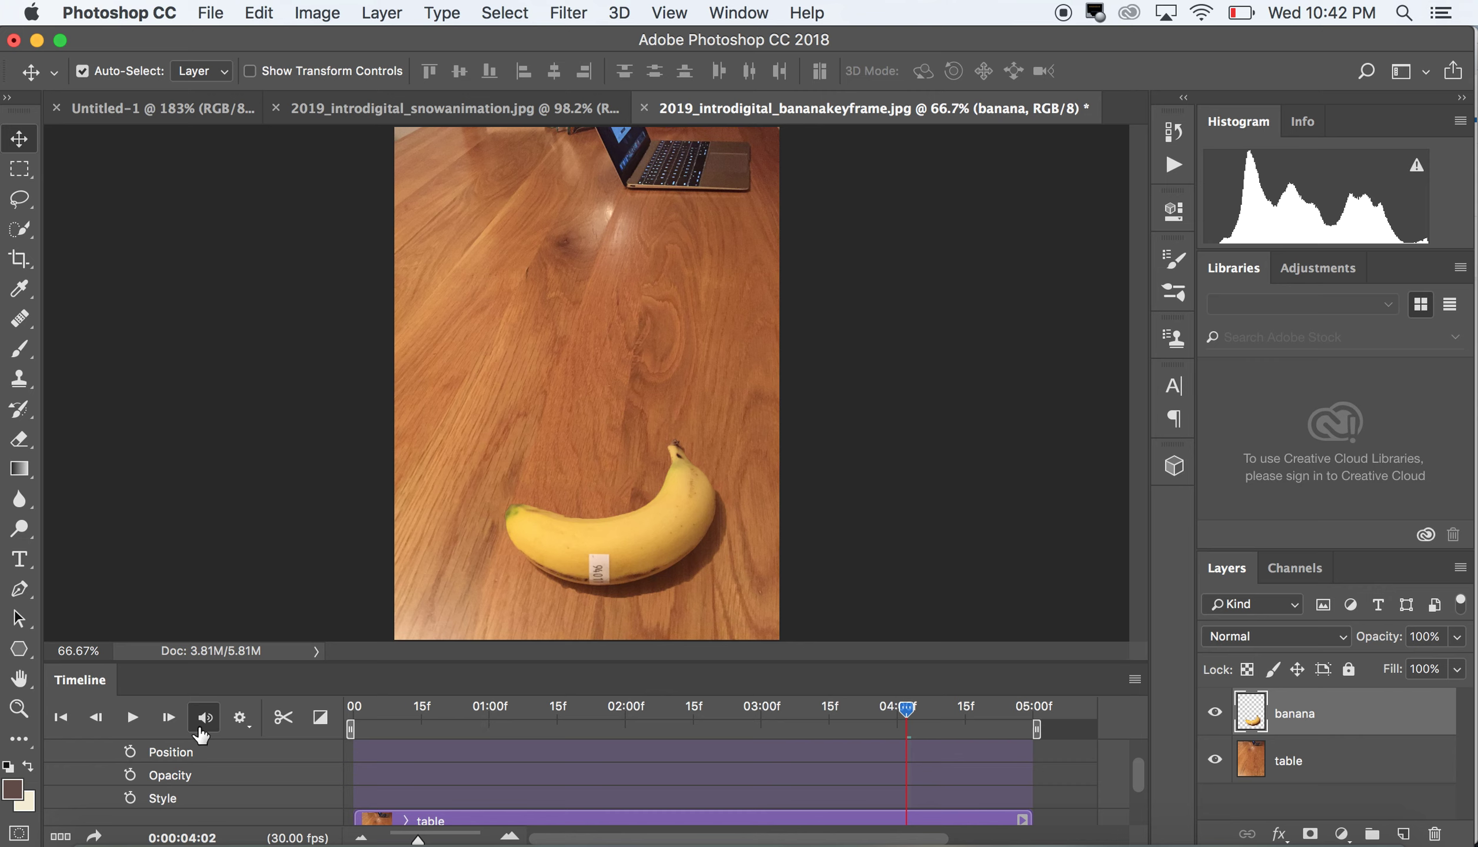
pyautogui.moveTo(907, 709); pyautogui.dragTo(352, 709)
pyautogui.click(131, 753)
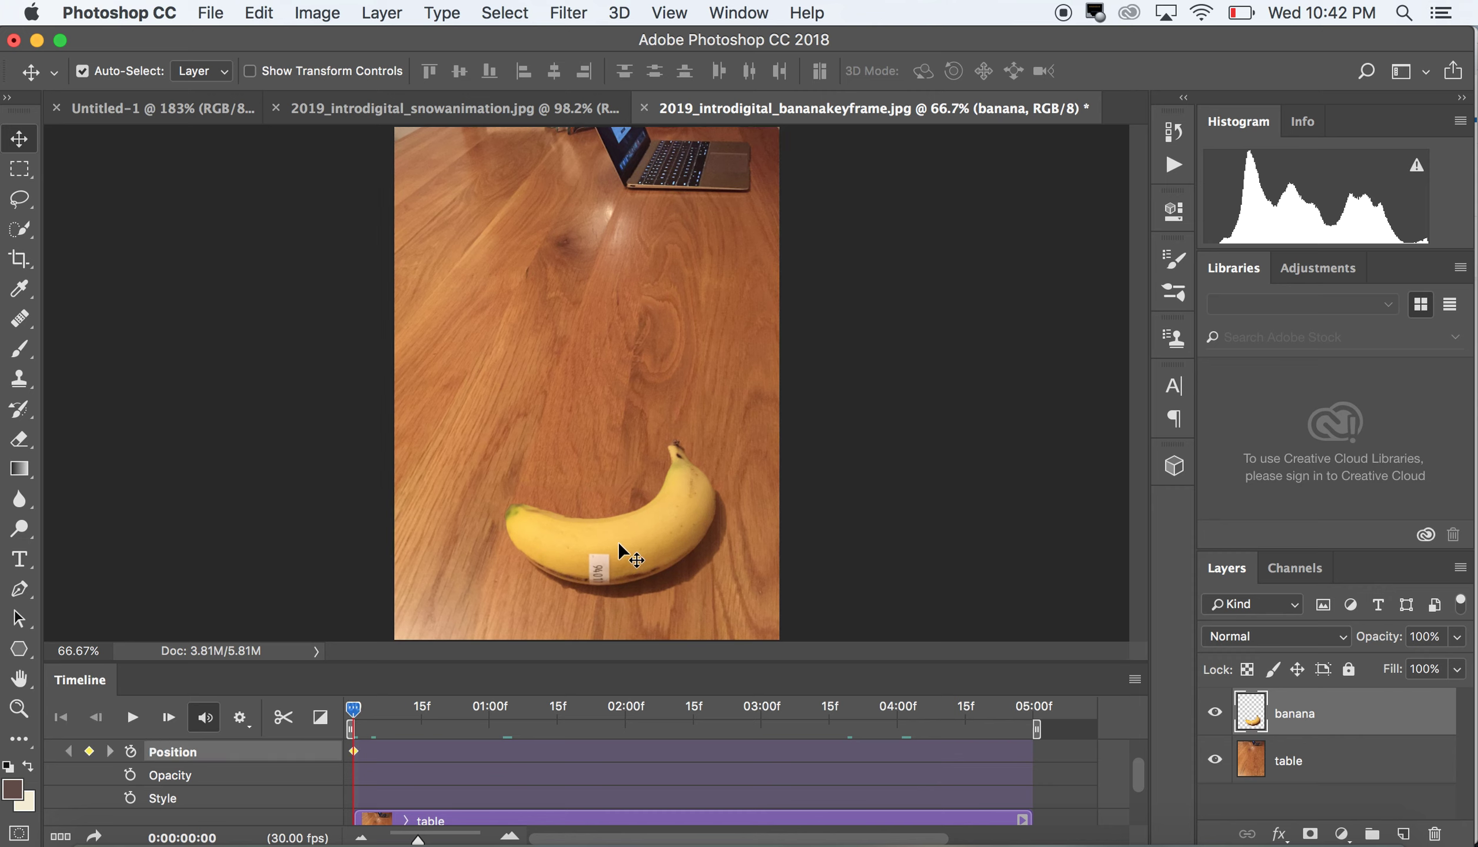
# Keyframe the banana at the left edge (1 s), centre (2 s) and upper left (3 s).
pyautogui.moveTo(360, 712); pyautogui.dragTo(480, 708)
pyautogui.moveTo(598, 565); pyautogui.dragTo(383, 494)
pyautogui.moveTo(480, 708); pyautogui.dragTo(634, 708)
pyautogui.moveTo(487, 456); pyautogui.dragTo(685, 376)
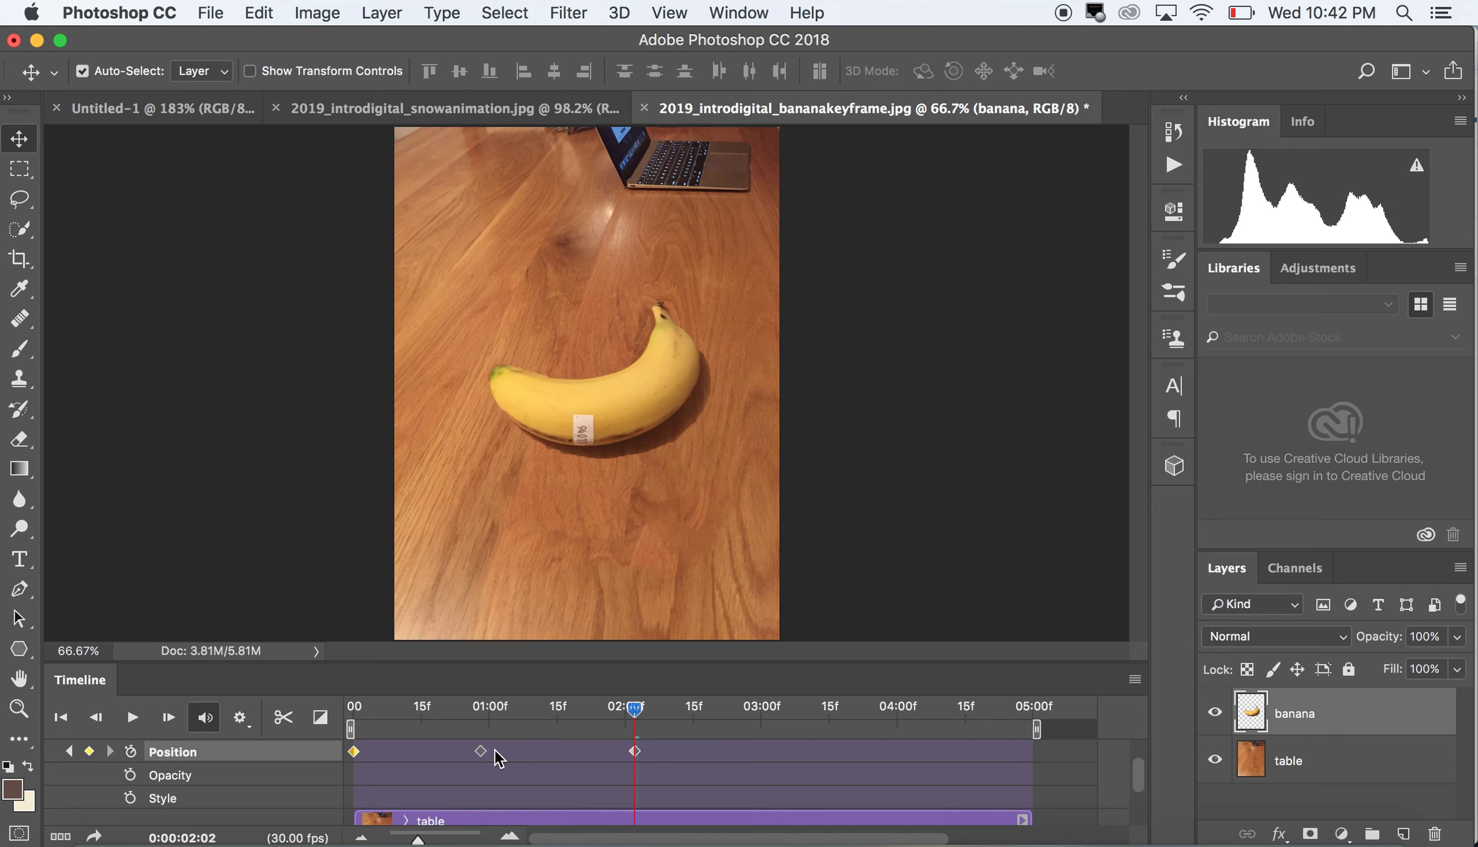
pyautogui.moveTo(634, 708); pyautogui.dragTo(801, 708)
pyautogui.moveTo(632, 407); pyautogui.dragTo(441, 273)
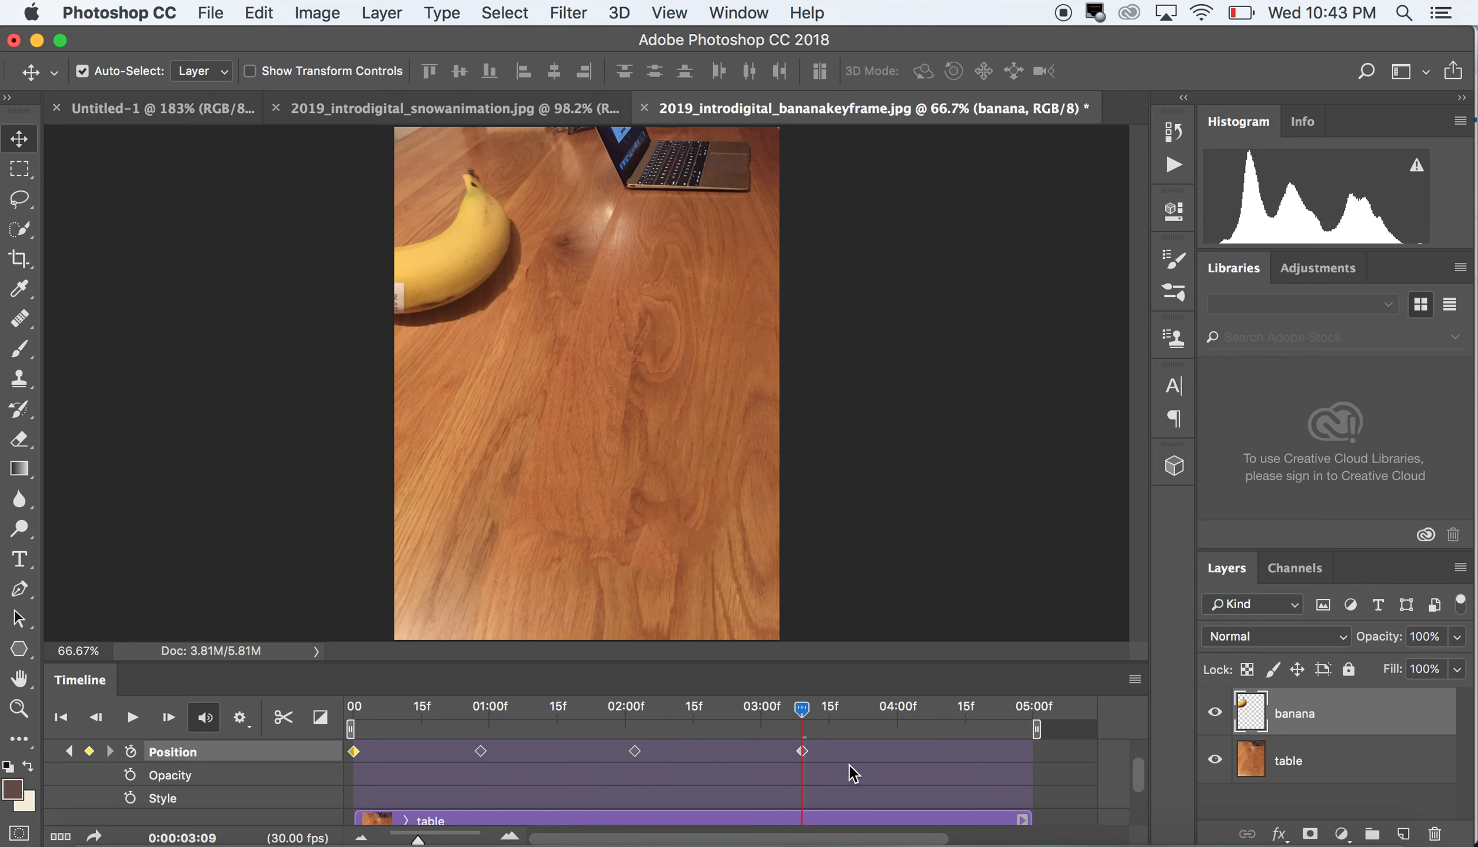
# Keyframe the banana near the top at 4 seconds, then play the animation from the end.
pyautogui.click(803, 716)
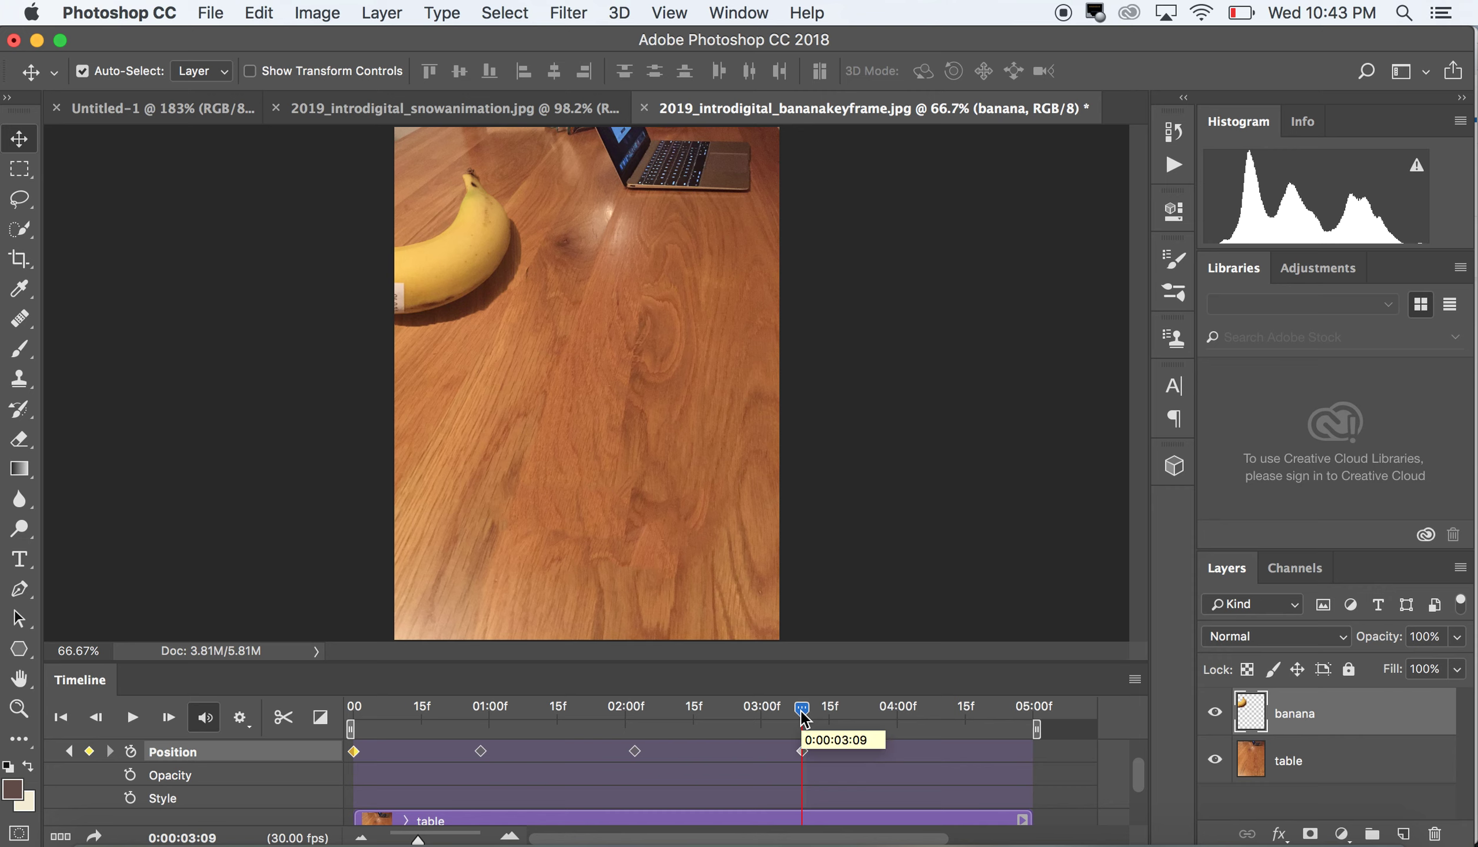
pyautogui.moveTo(803, 716); pyautogui.dragTo(949, 721)
pyautogui.moveTo(445, 280); pyautogui.dragTo(505, 176)
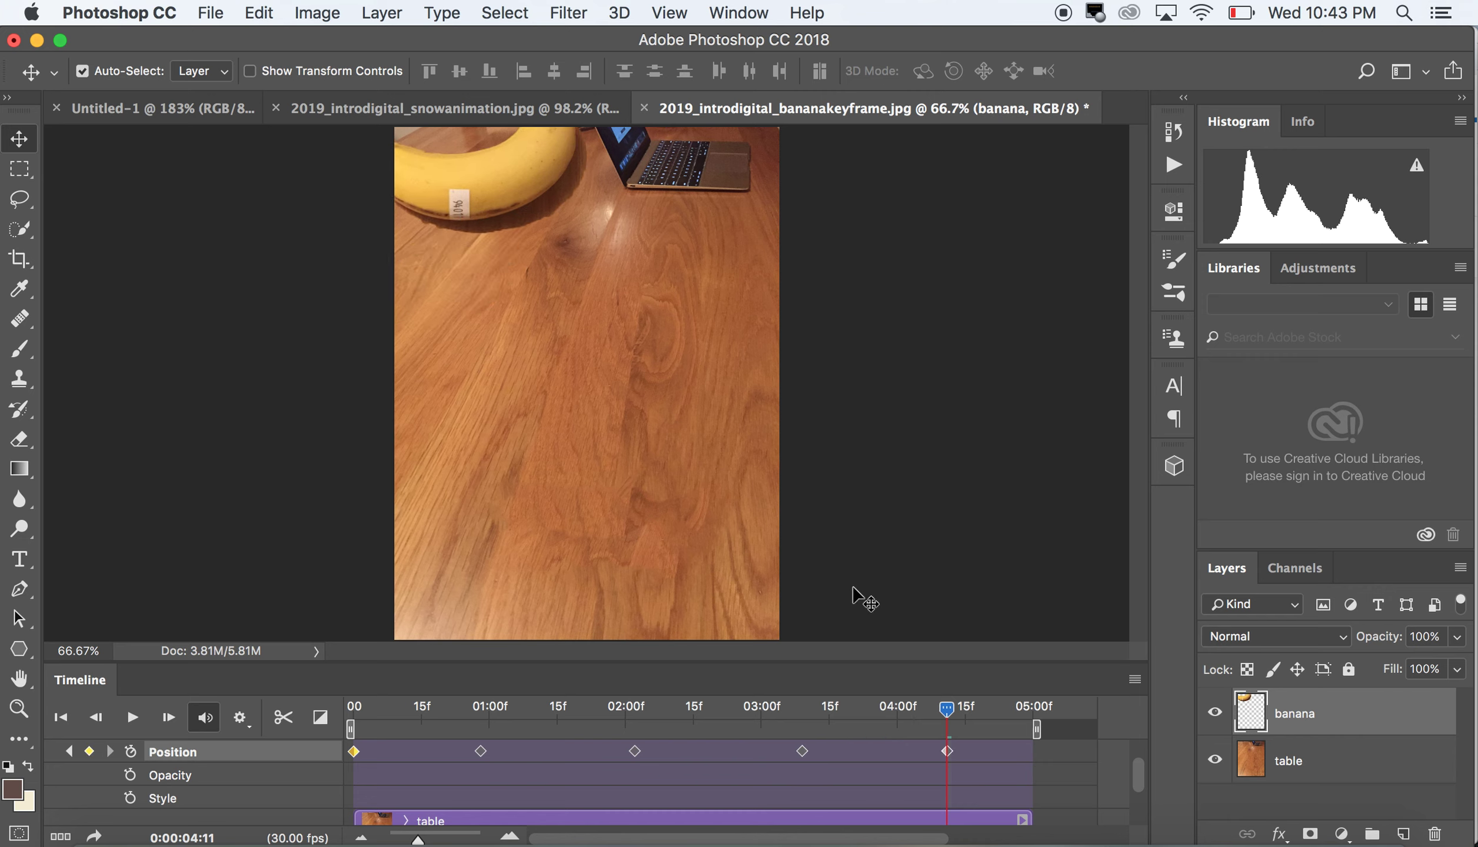
pyautogui.moveTo(946, 710); pyautogui.dragTo(1065, 715)
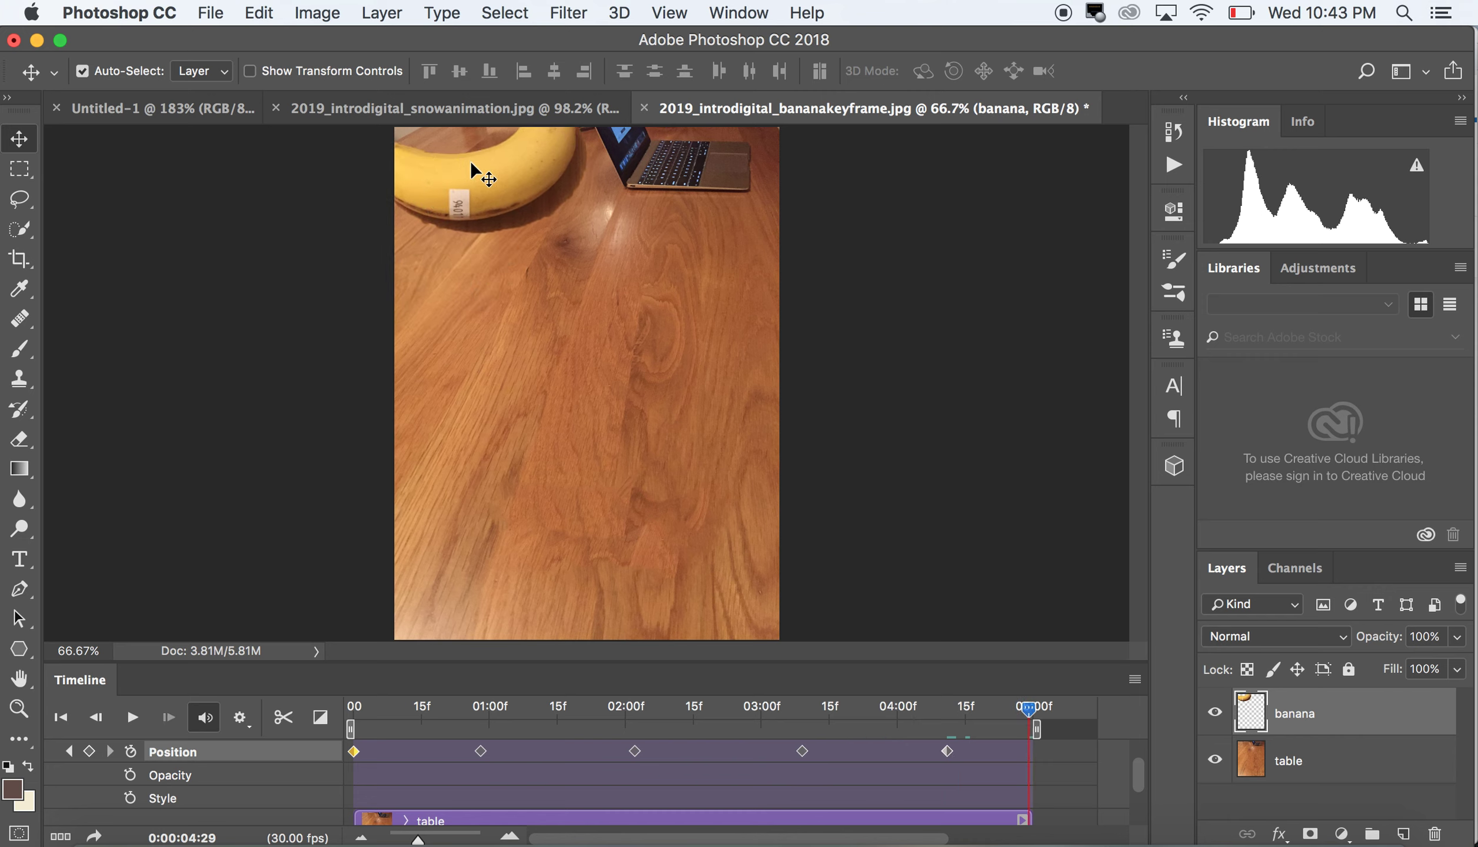
pyautogui.click(132, 717)
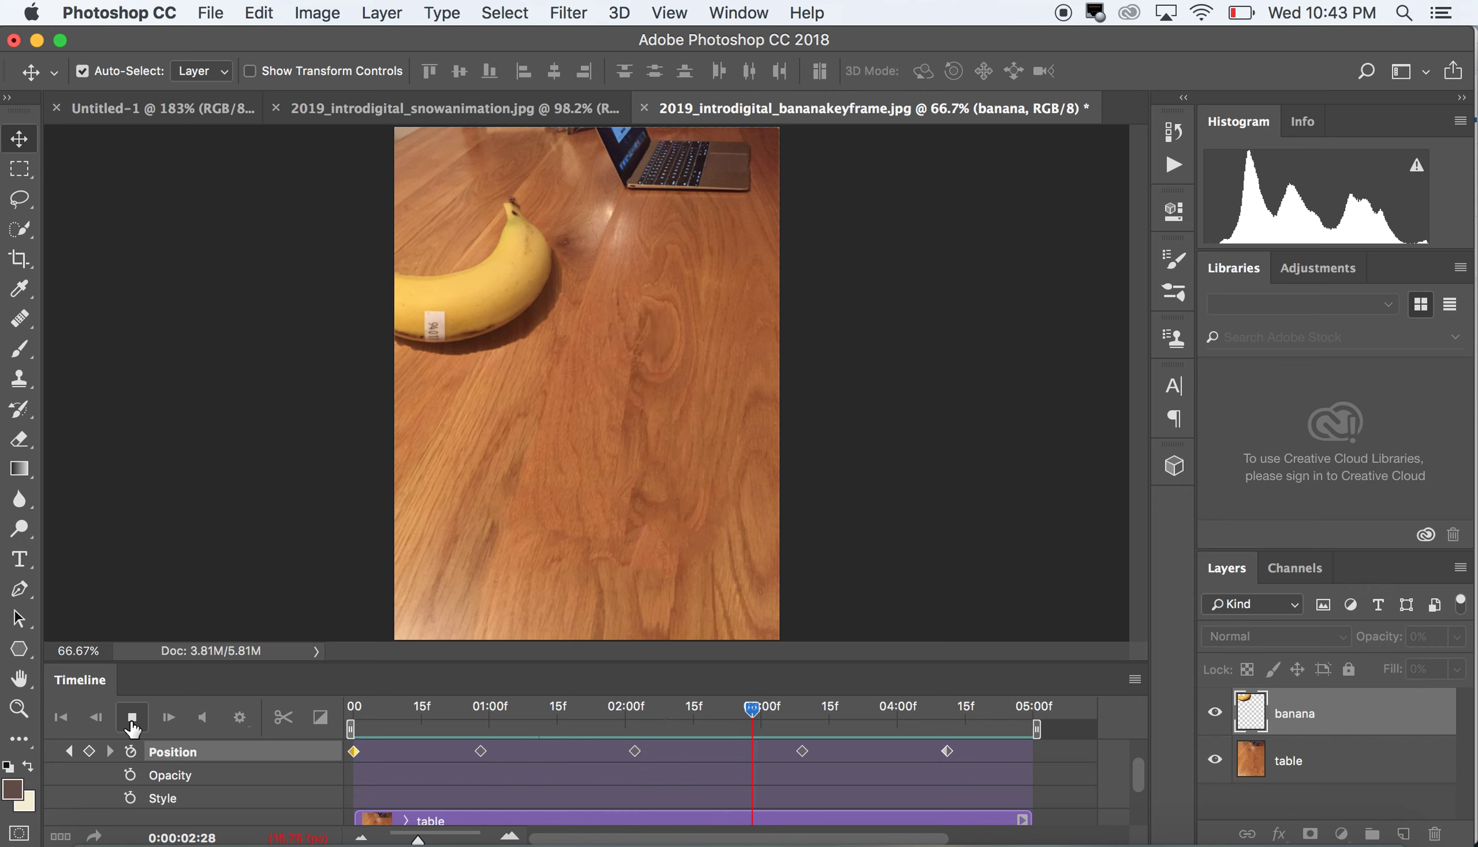
# Stop playback, keyframe the banana off the canvas top at 4:29, and rewind to 0:00.
pyautogui.click(132, 718)
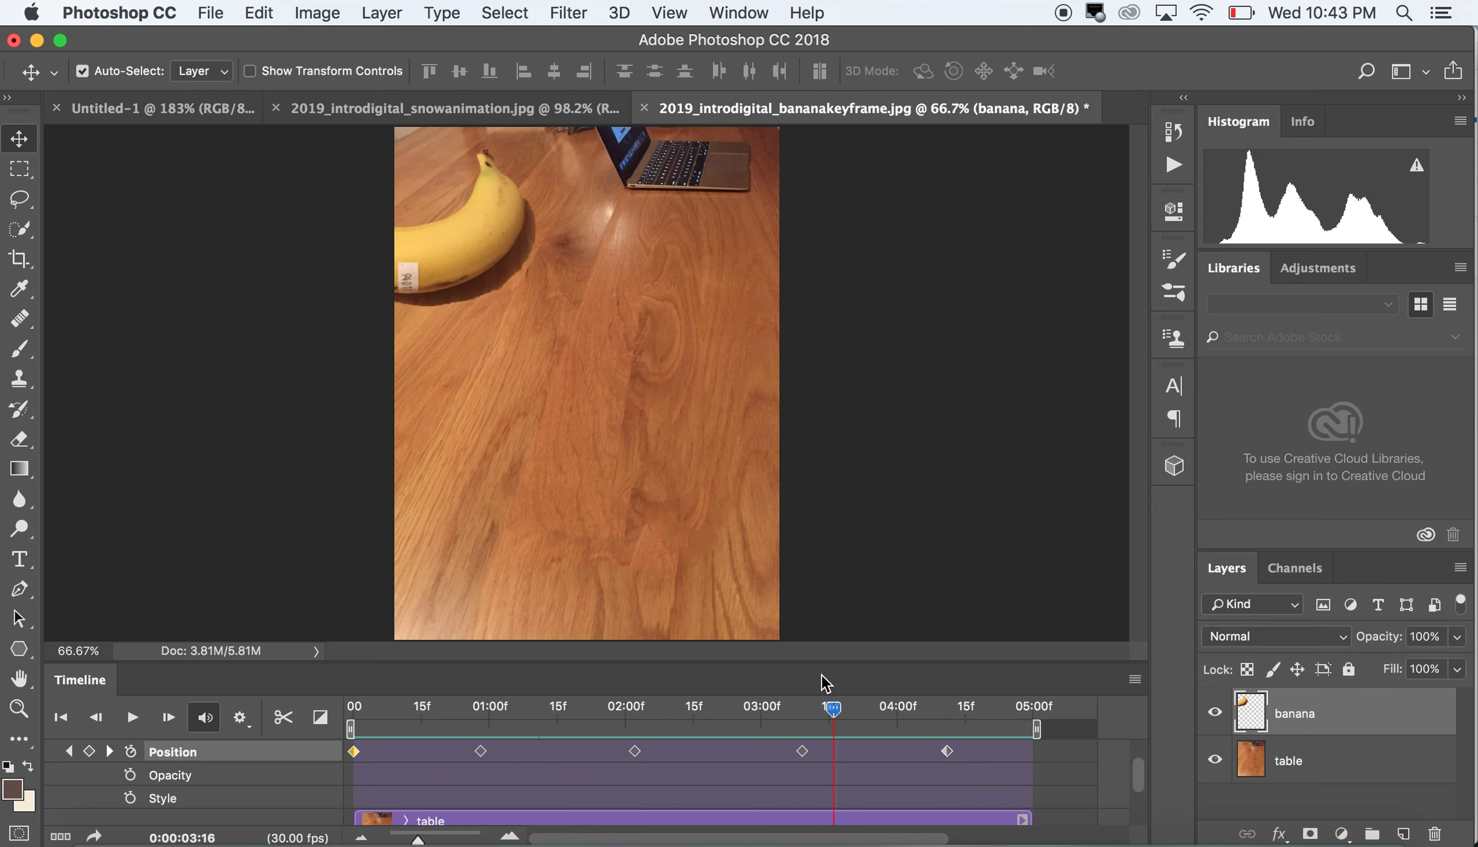
pyautogui.moveTo(833, 711); pyautogui.dragTo(1046, 732)
pyautogui.moveTo(494, 179); pyautogui.dragTo(343, 136)
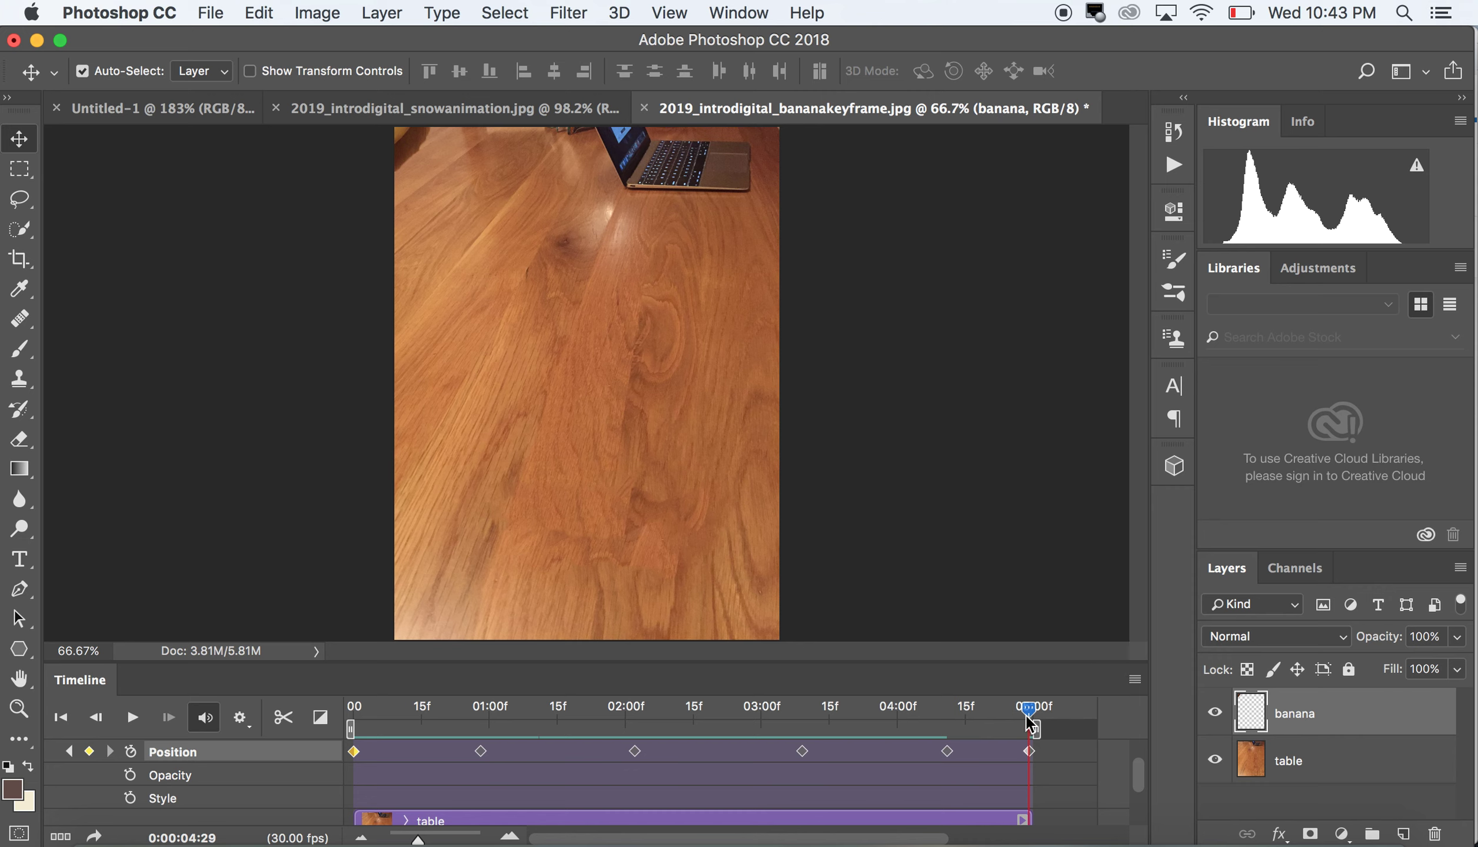
pyautogui.moveTo(1030, 724); pyautogui.dragTo(338, 742)
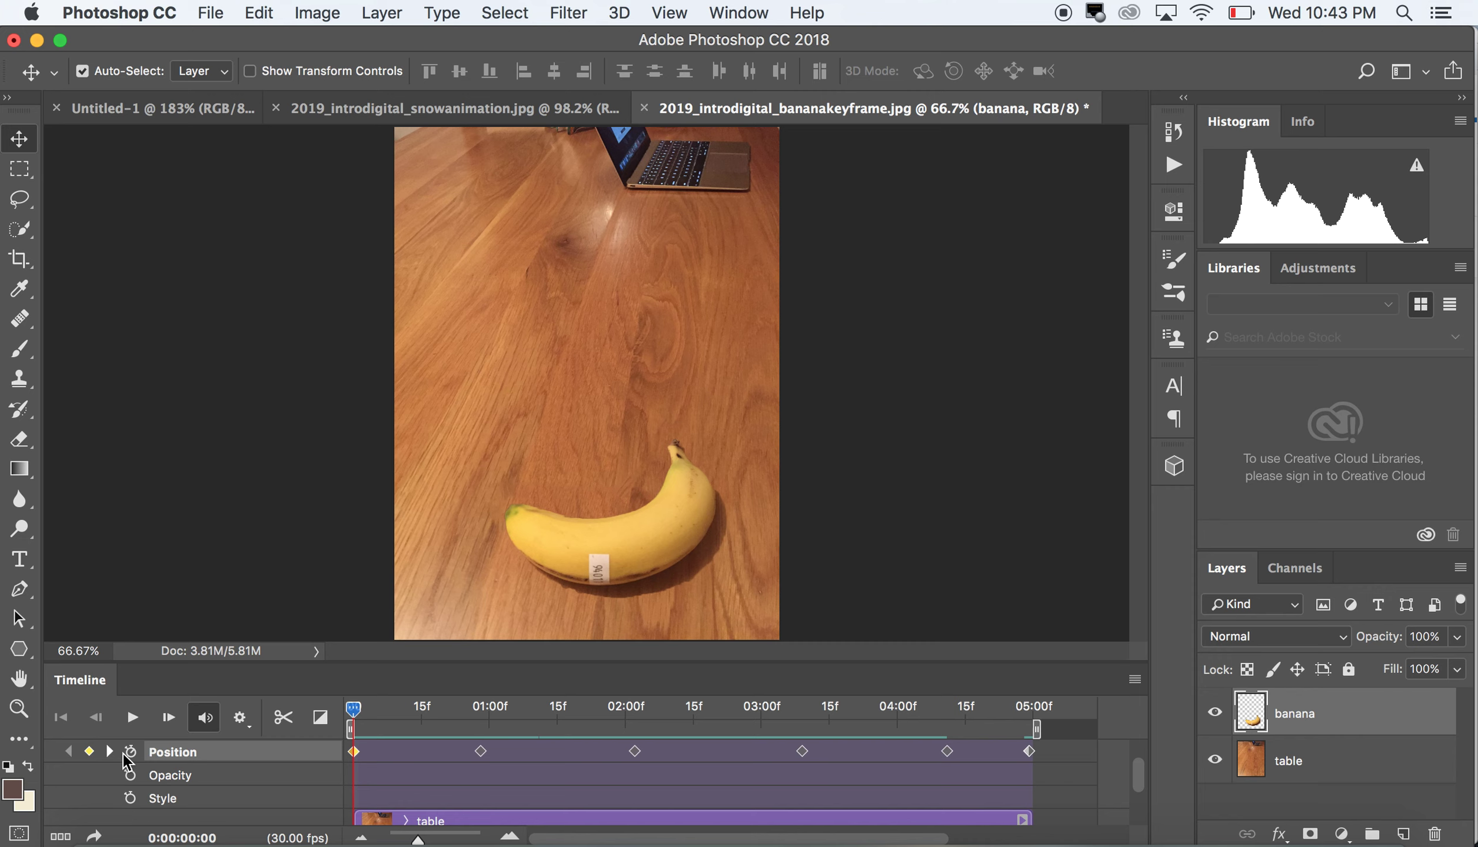
# Keyframe the banana's opacity and fade it to 0% at the last frame.
pyautogui.click(131, 776)
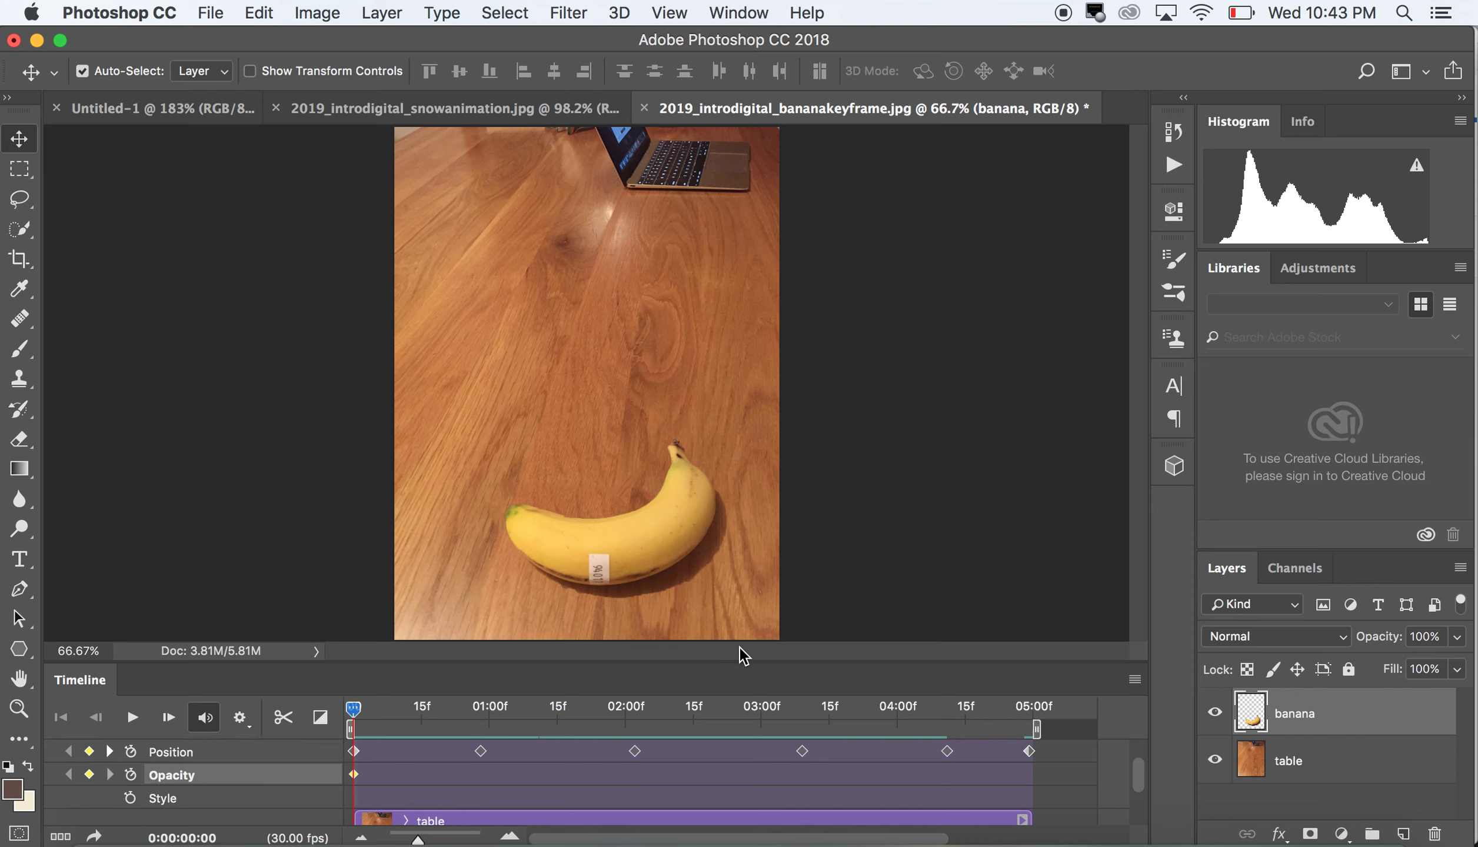
pyautogui.moveTo(355, 710); pyautogui.dragTo(930, 783)
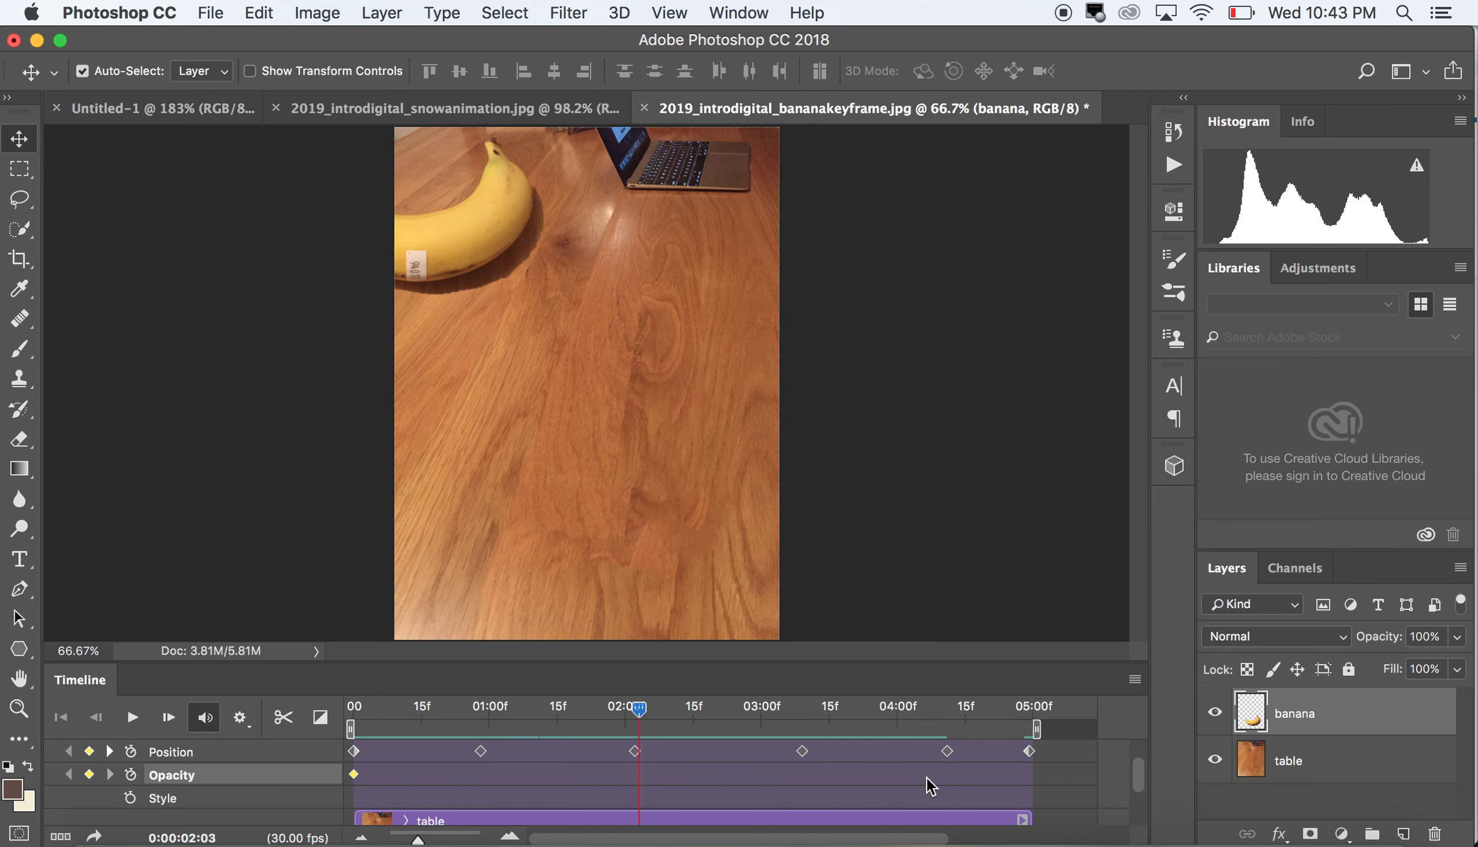
pyautogui.moveTo(1090, 747); pyautogui.dragTo(1115, 755)
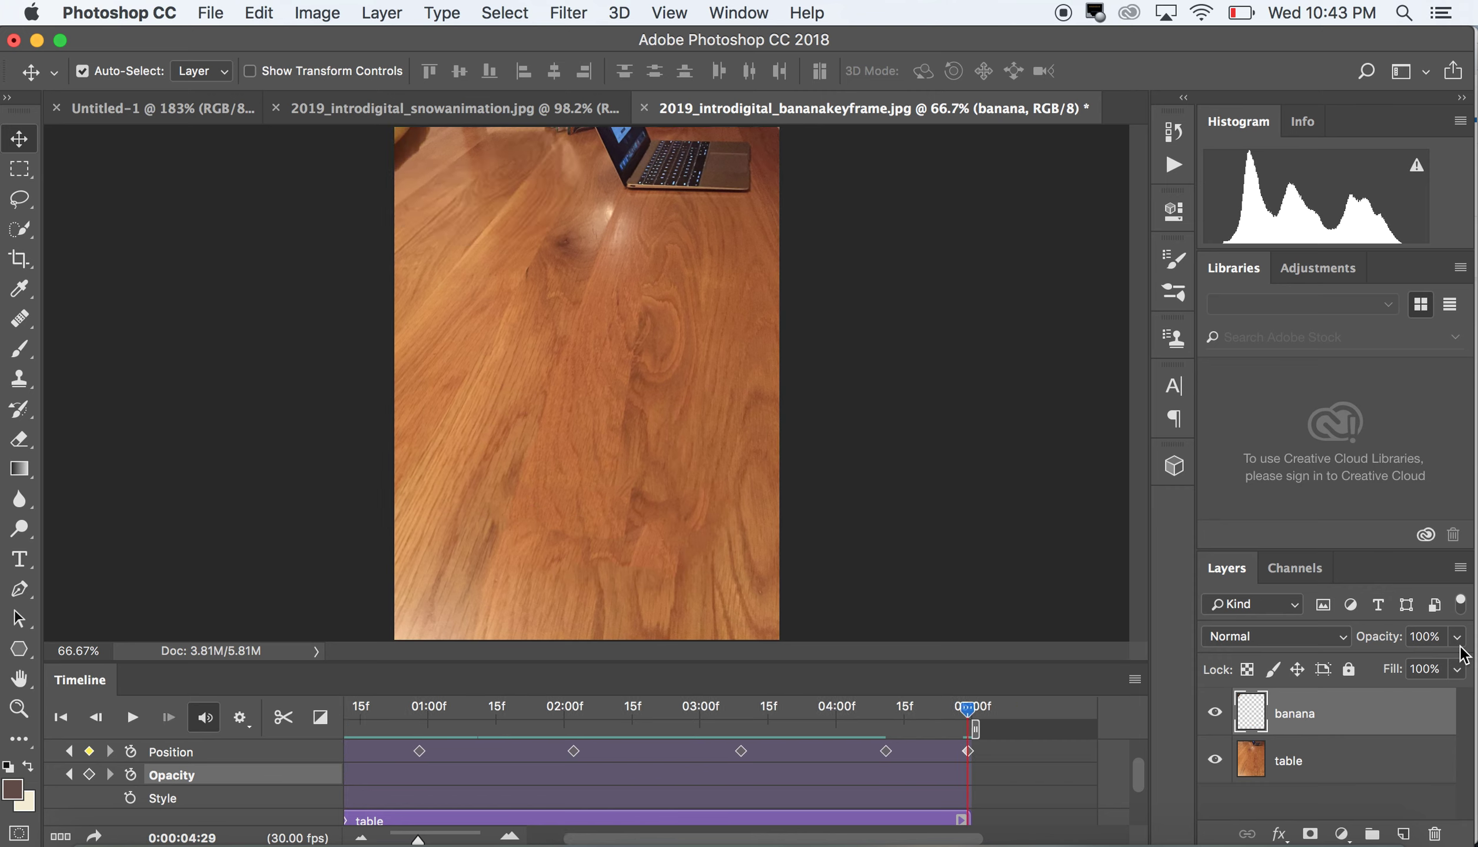
pyautogui.click(1457, 638)
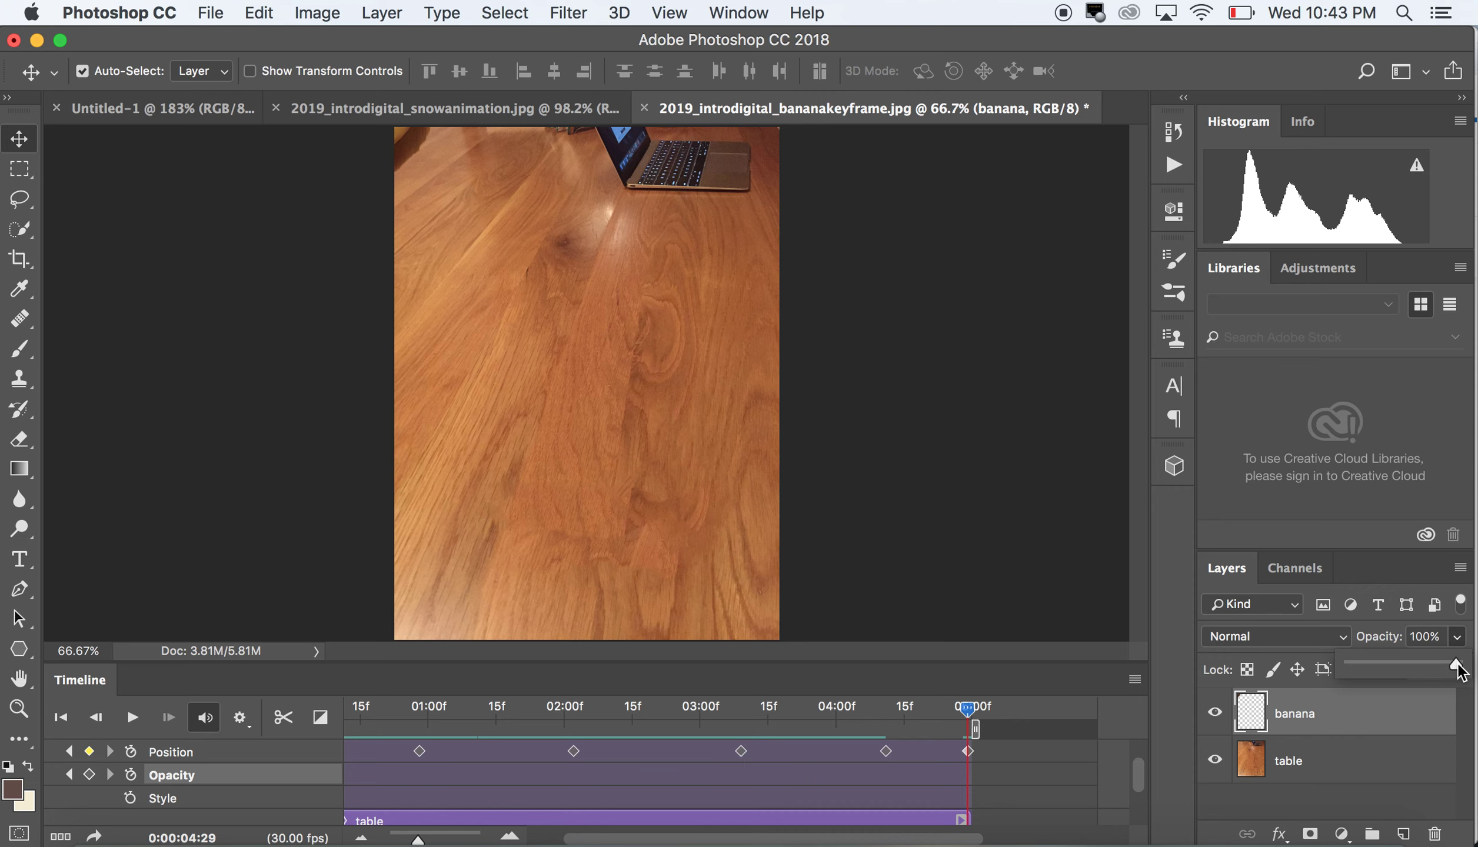
pyautogui.moveTo(1449, 662); pyautogui.dragTo(1300, 667)
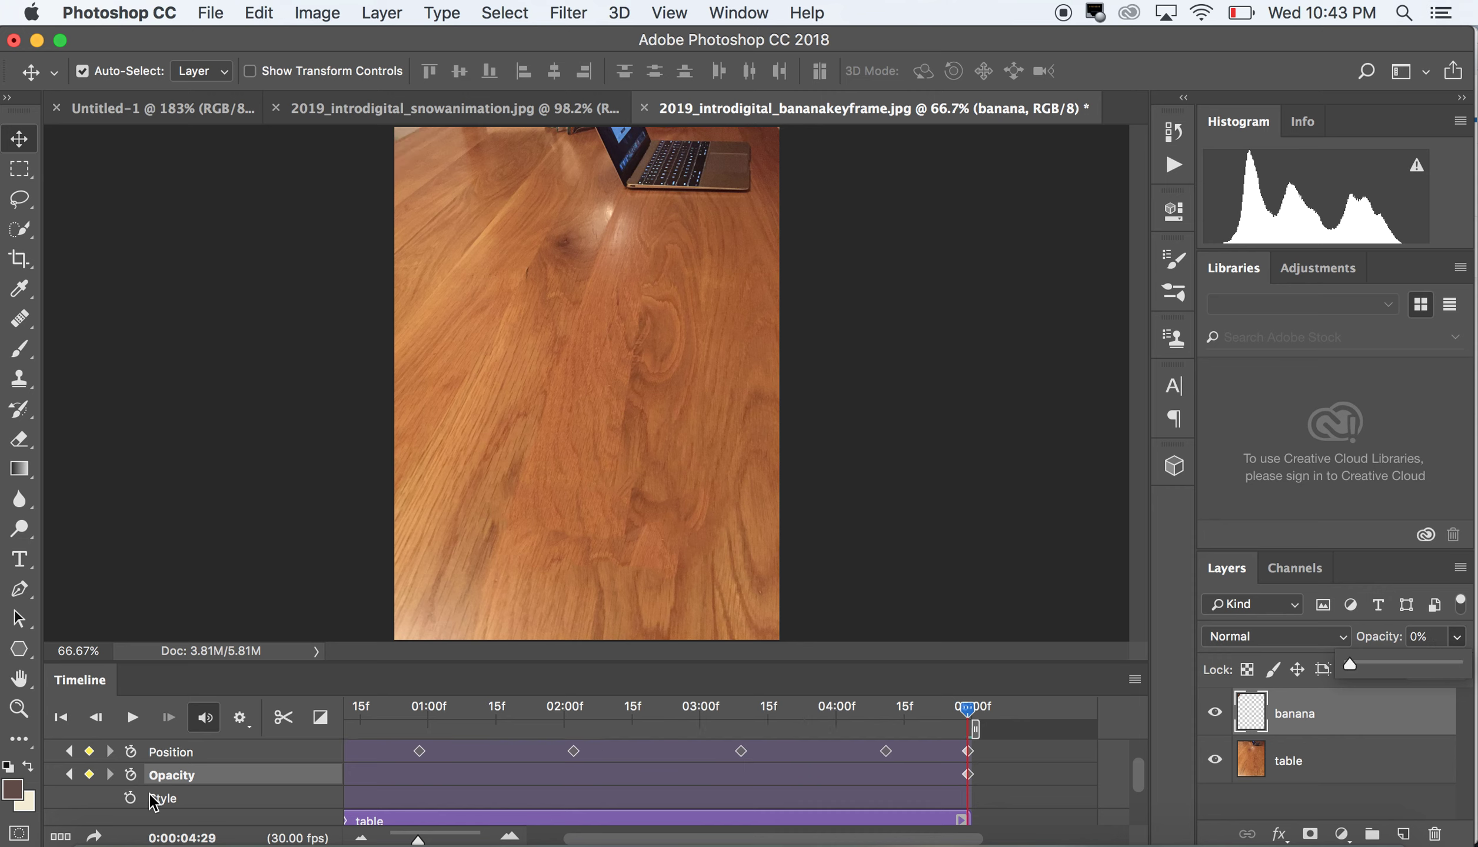
# Preview the fade, stop playback, and return to the first frame.
pyautogui.click(133, 718)
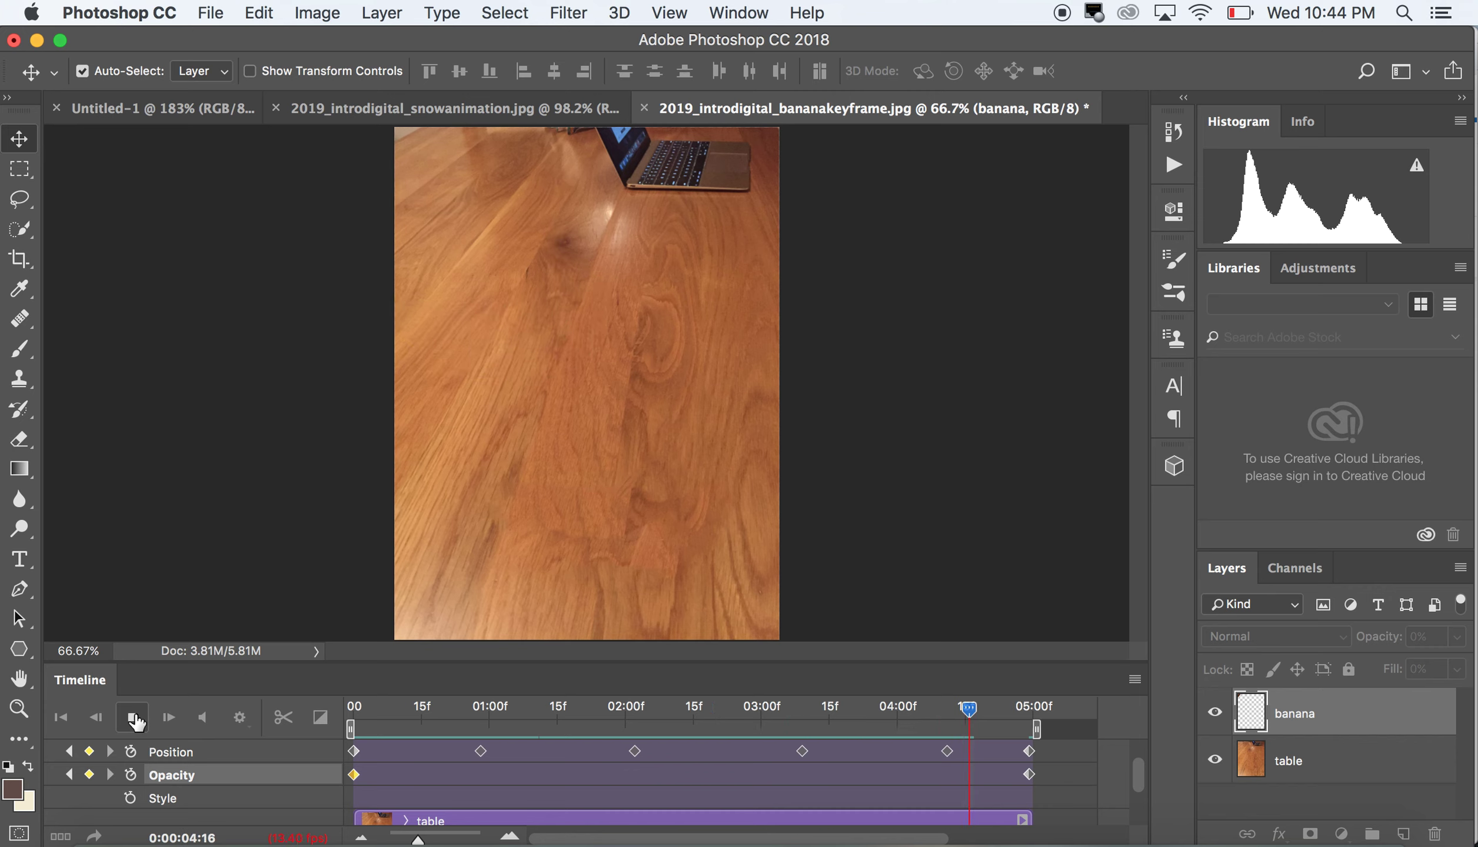
pyautogui.click(135, 718)
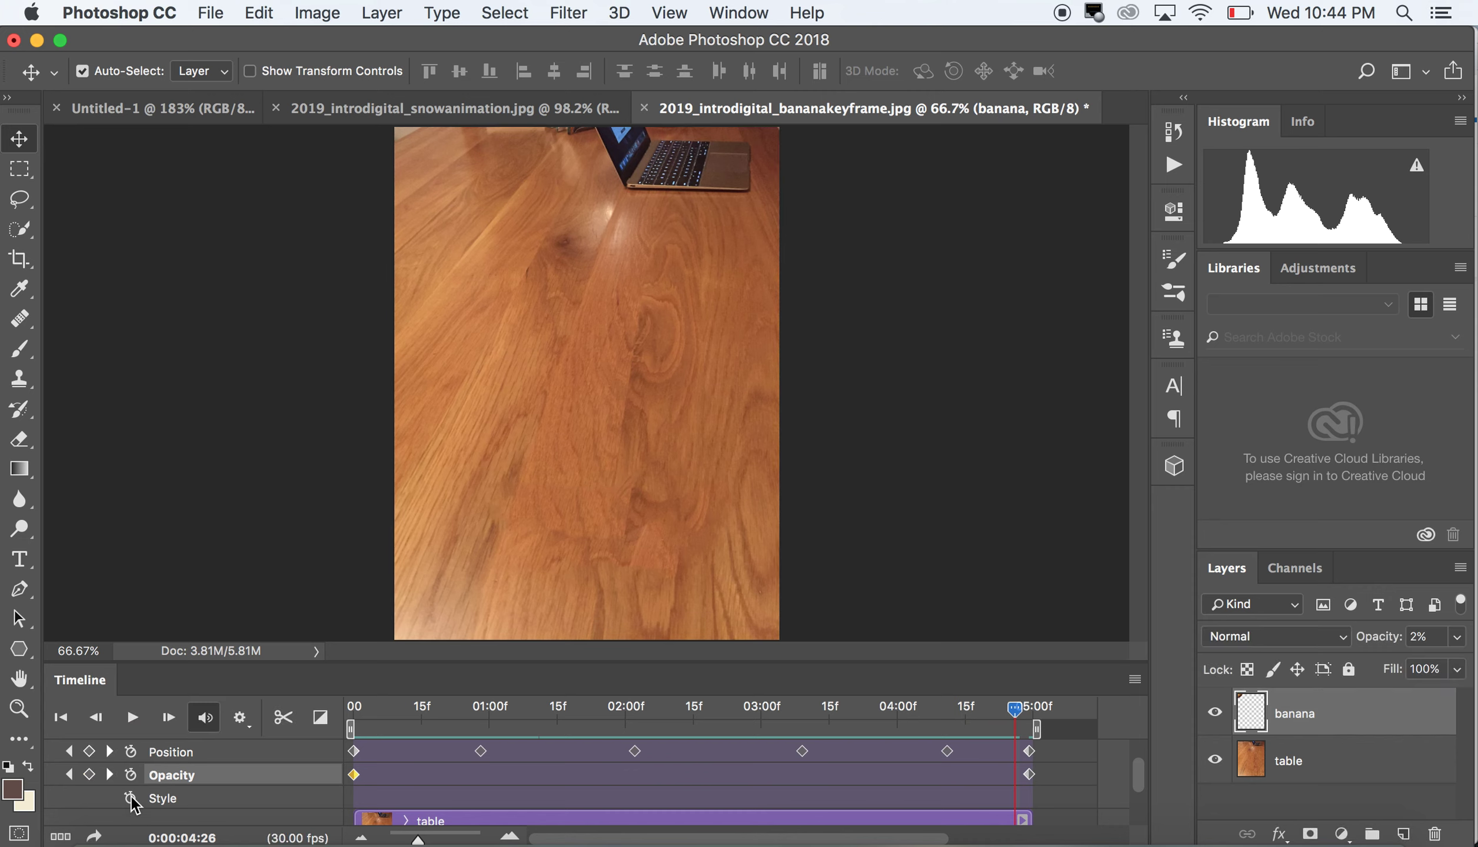
pyautogui.moveTo(1019, 716); pyautogui.dragTo(315, 779)
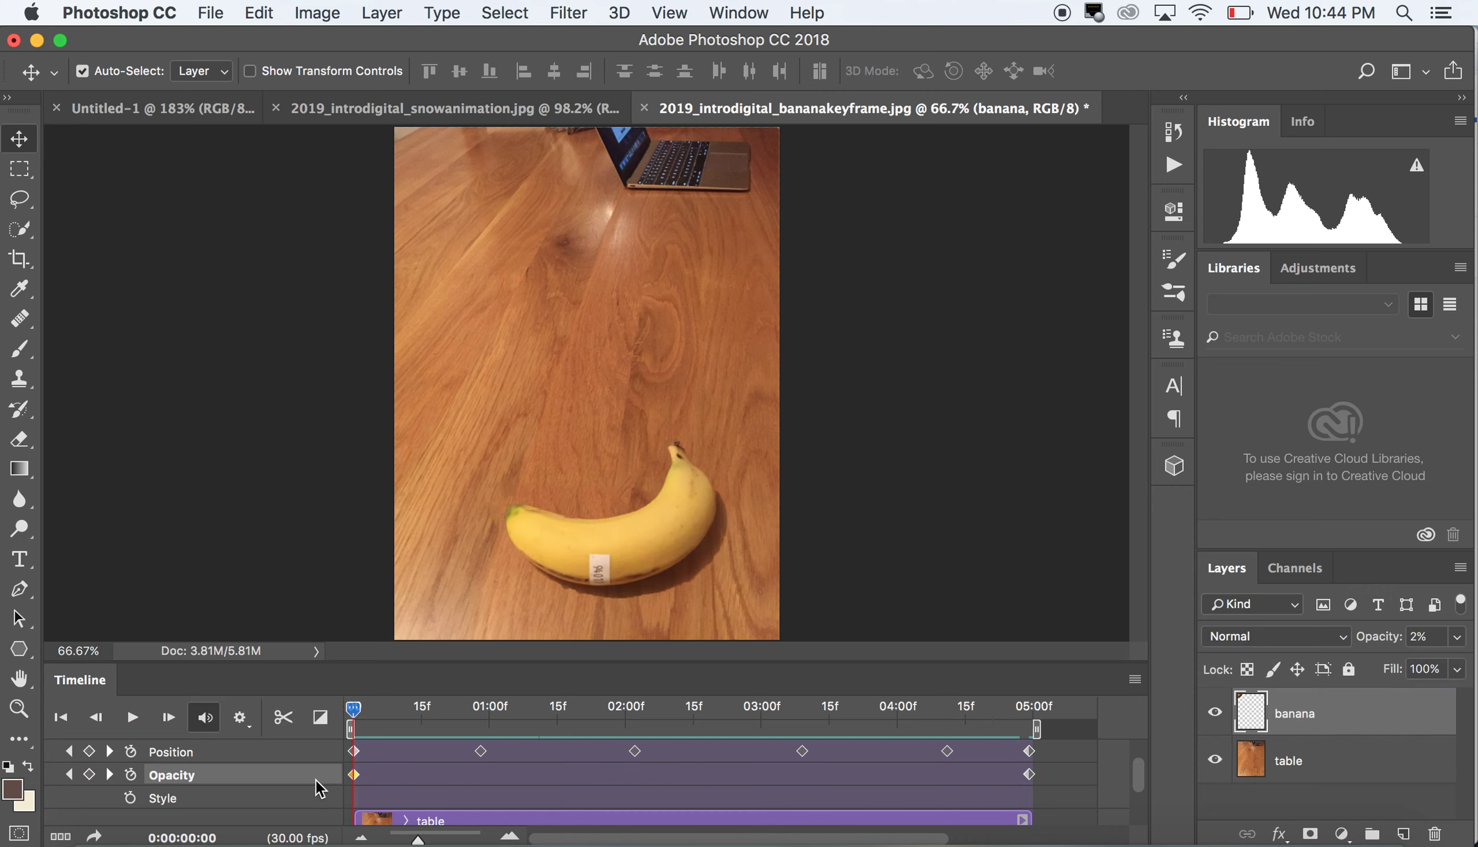
# Start Style keyframing and add a 15 px Stroke effect to the banana.
pyautogui.click(130, 799)
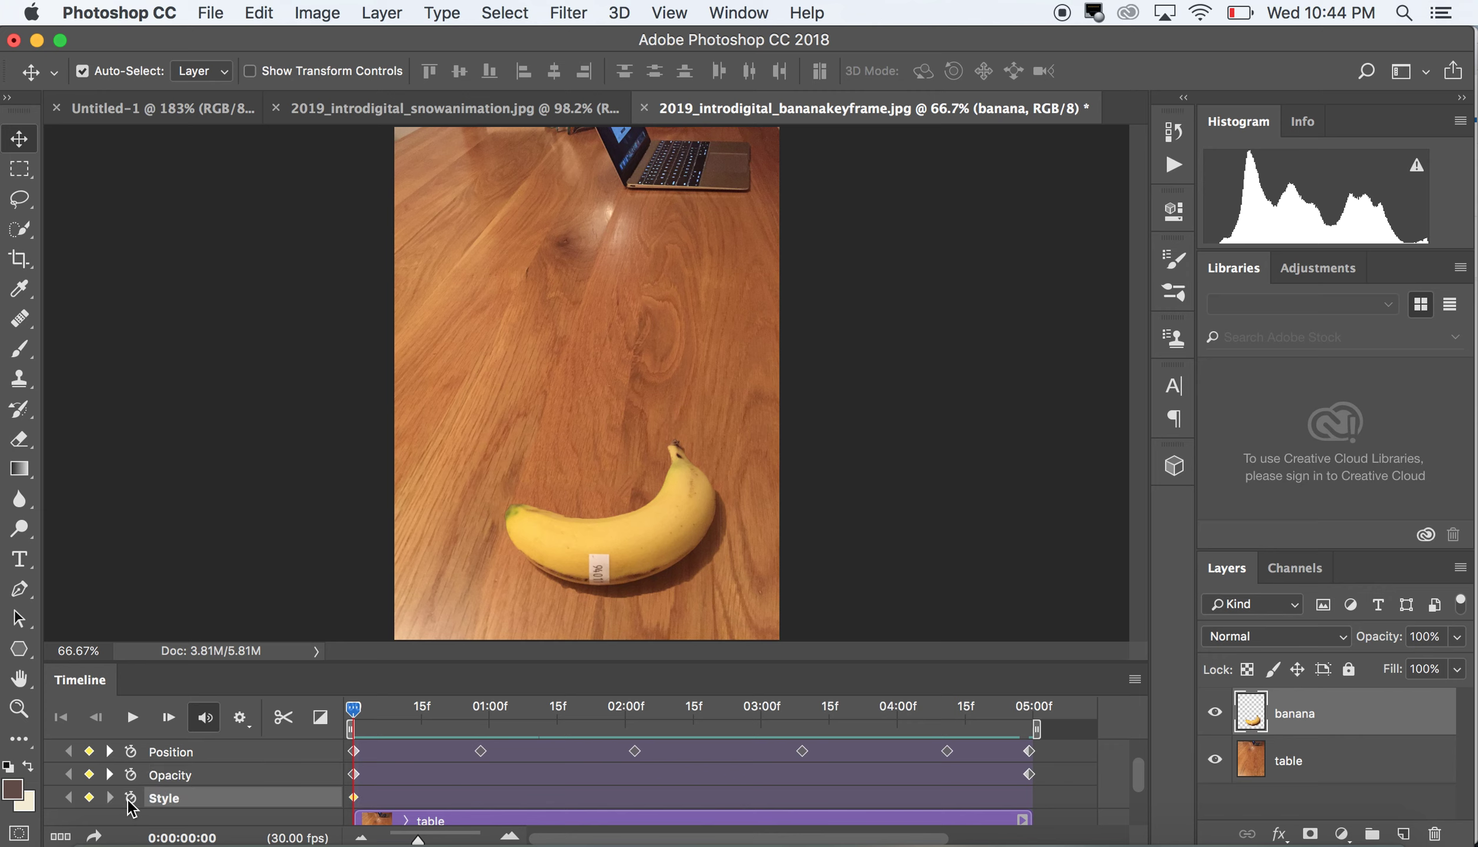
pyautogui.click(1279, 834)
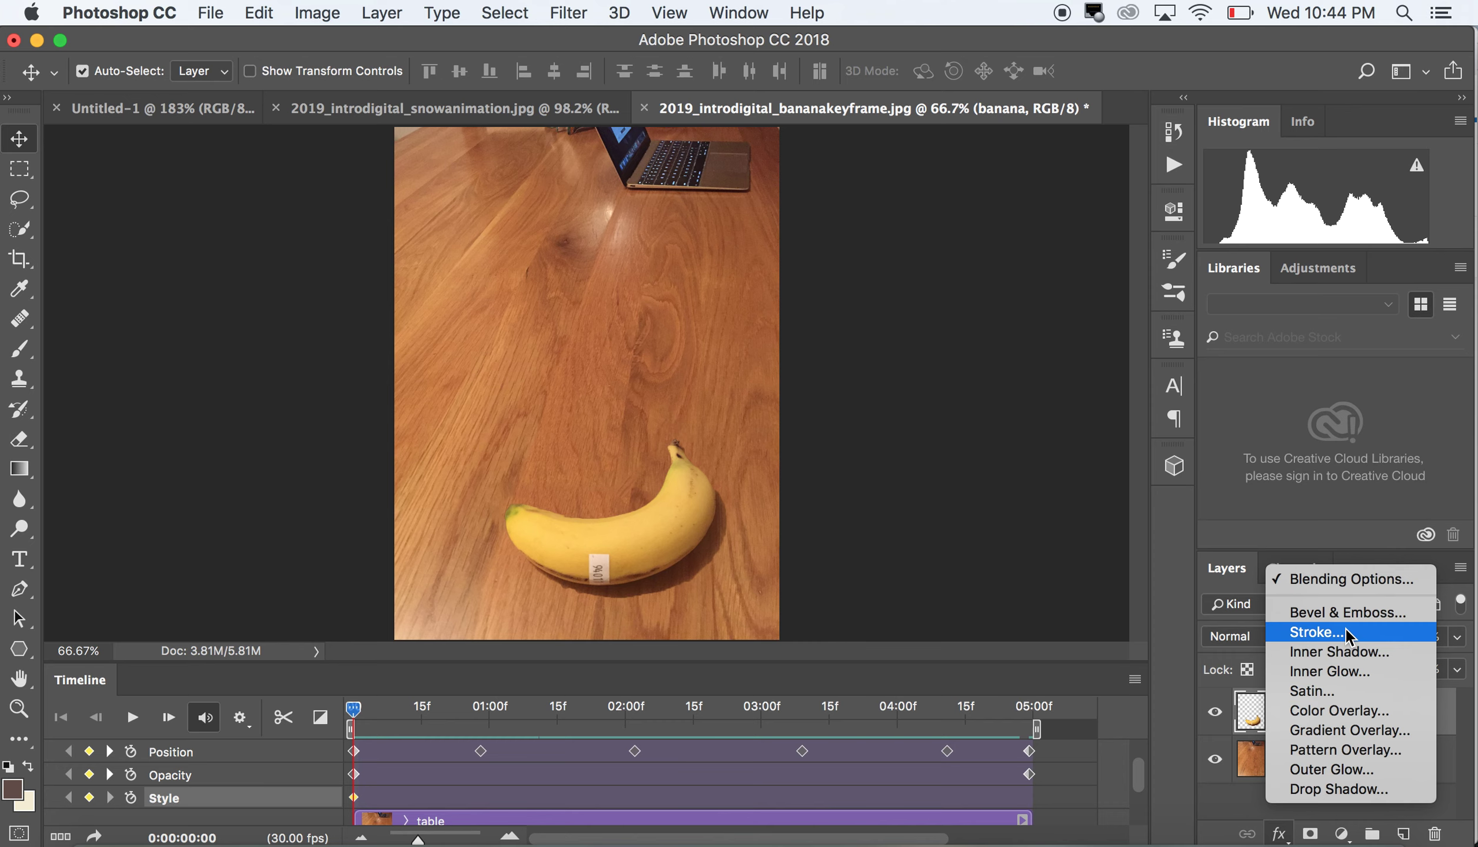
pyautogui.click(1316, 632)
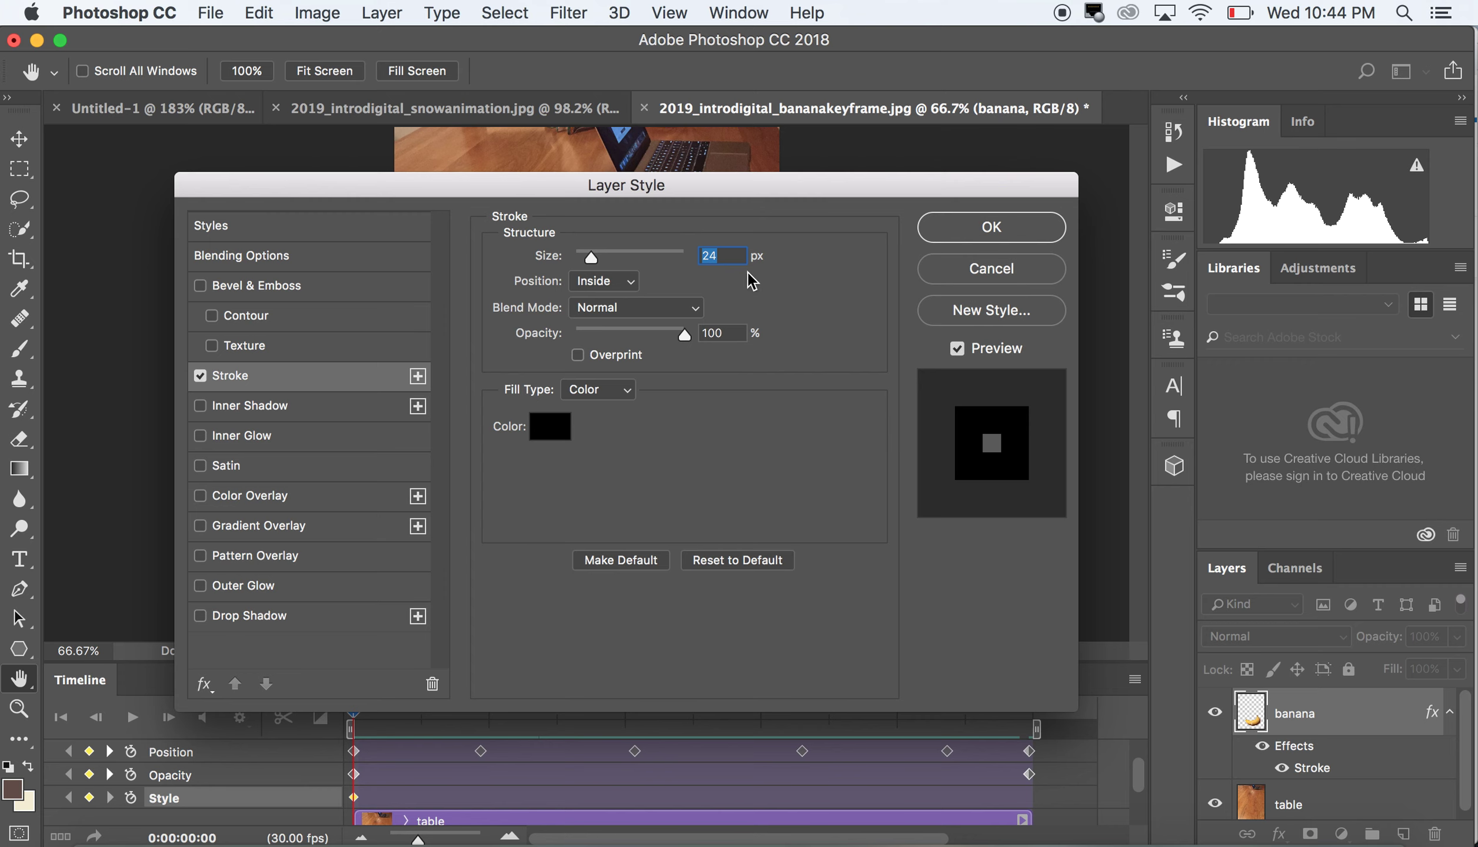
pyautogui.doubleClick(728, 255)
pyautogui.write('15')
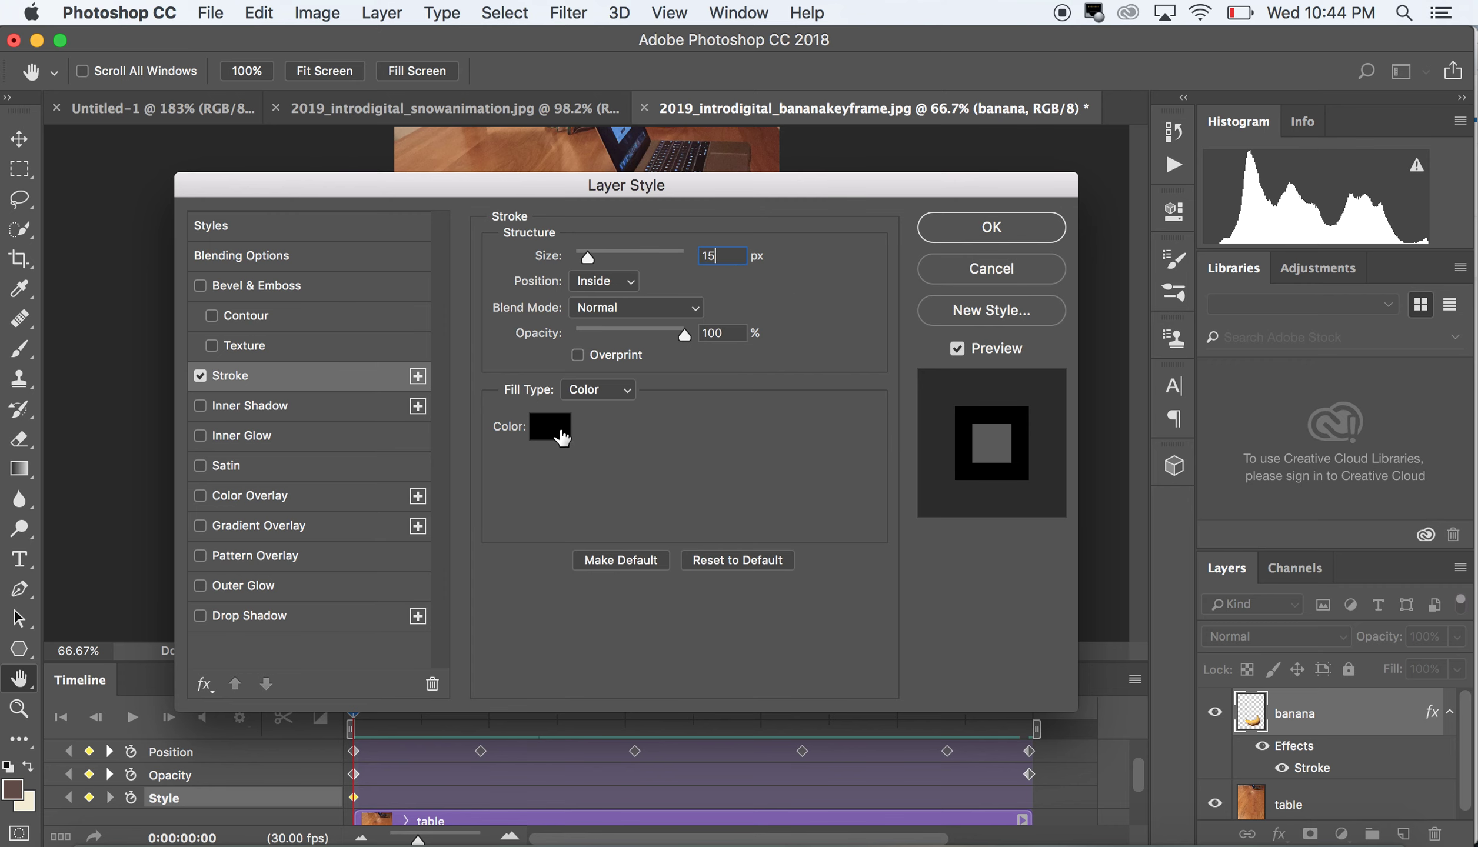
# Set the stroke colour to bright yellow (f9f006) and apply the style.
pyautogui.click(556, 427)
pyautogui.click(1191, 533)
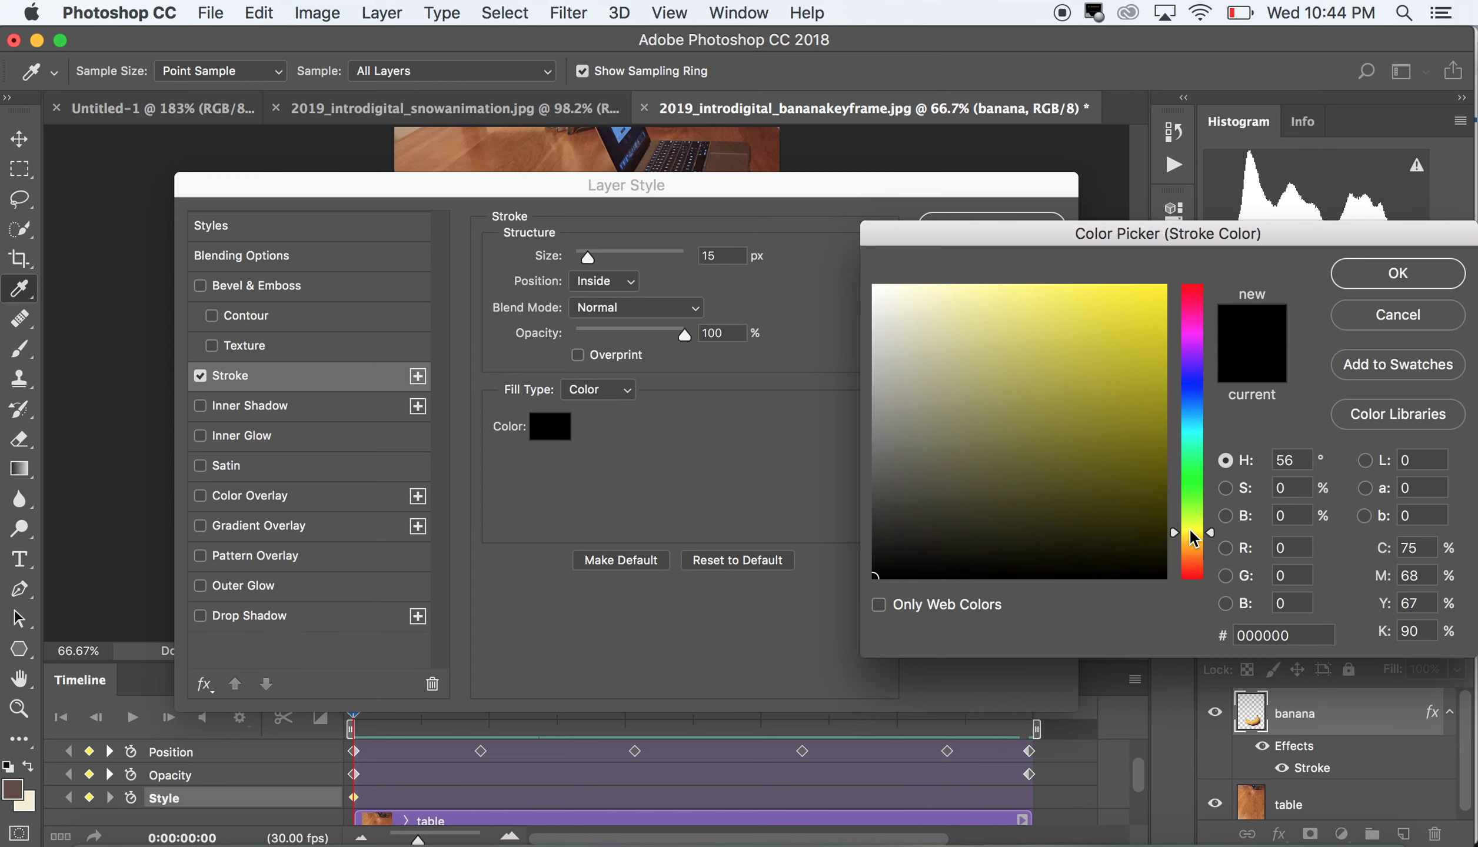
pyautogui.moveTo(1162, 289); pyautogui.dragTo(1159, 286)
pyautogui.click(1378, 272)
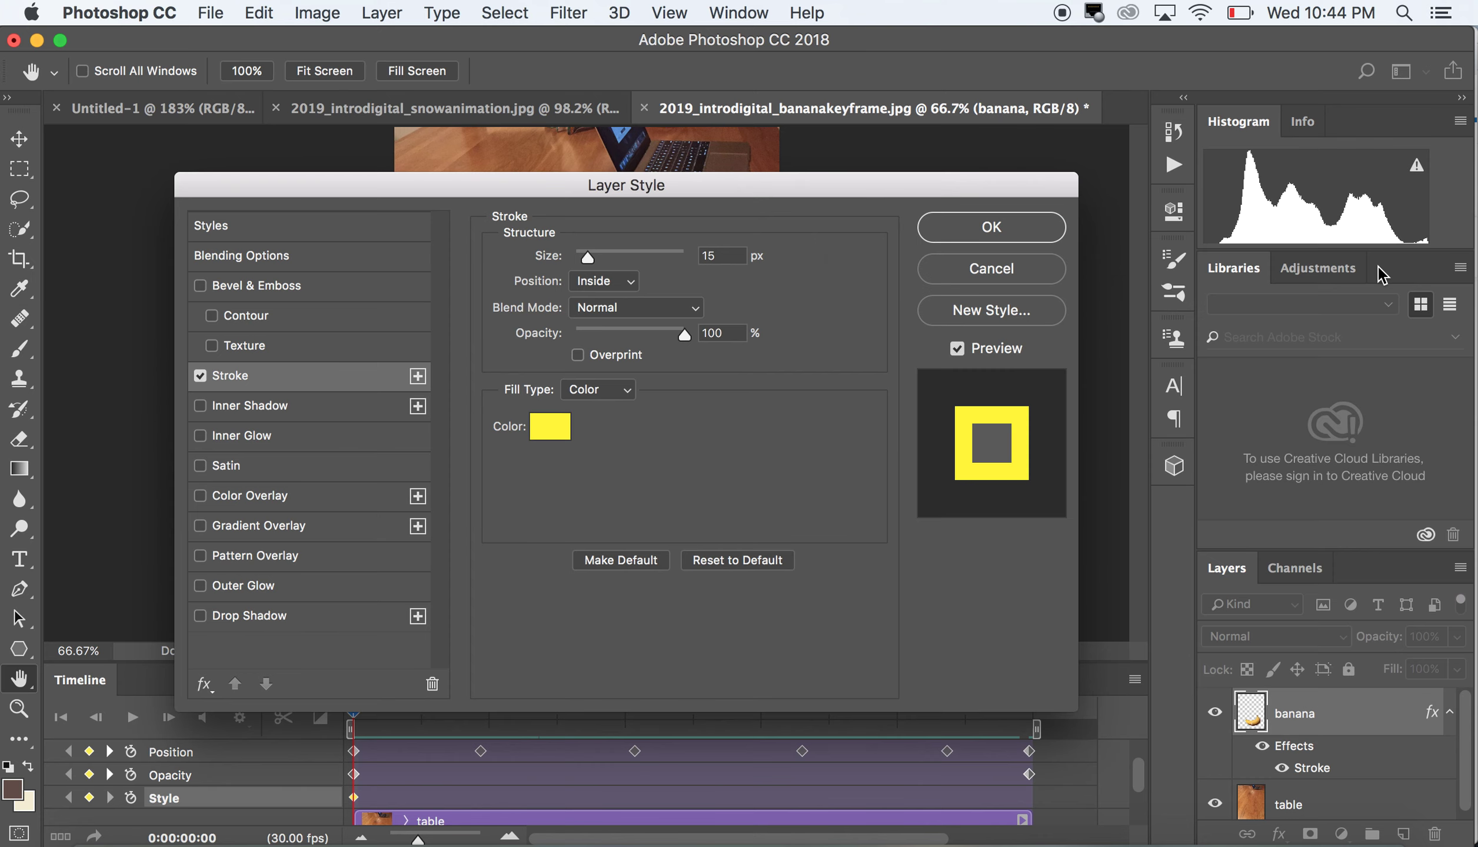
pyautogui.click(989, 236)
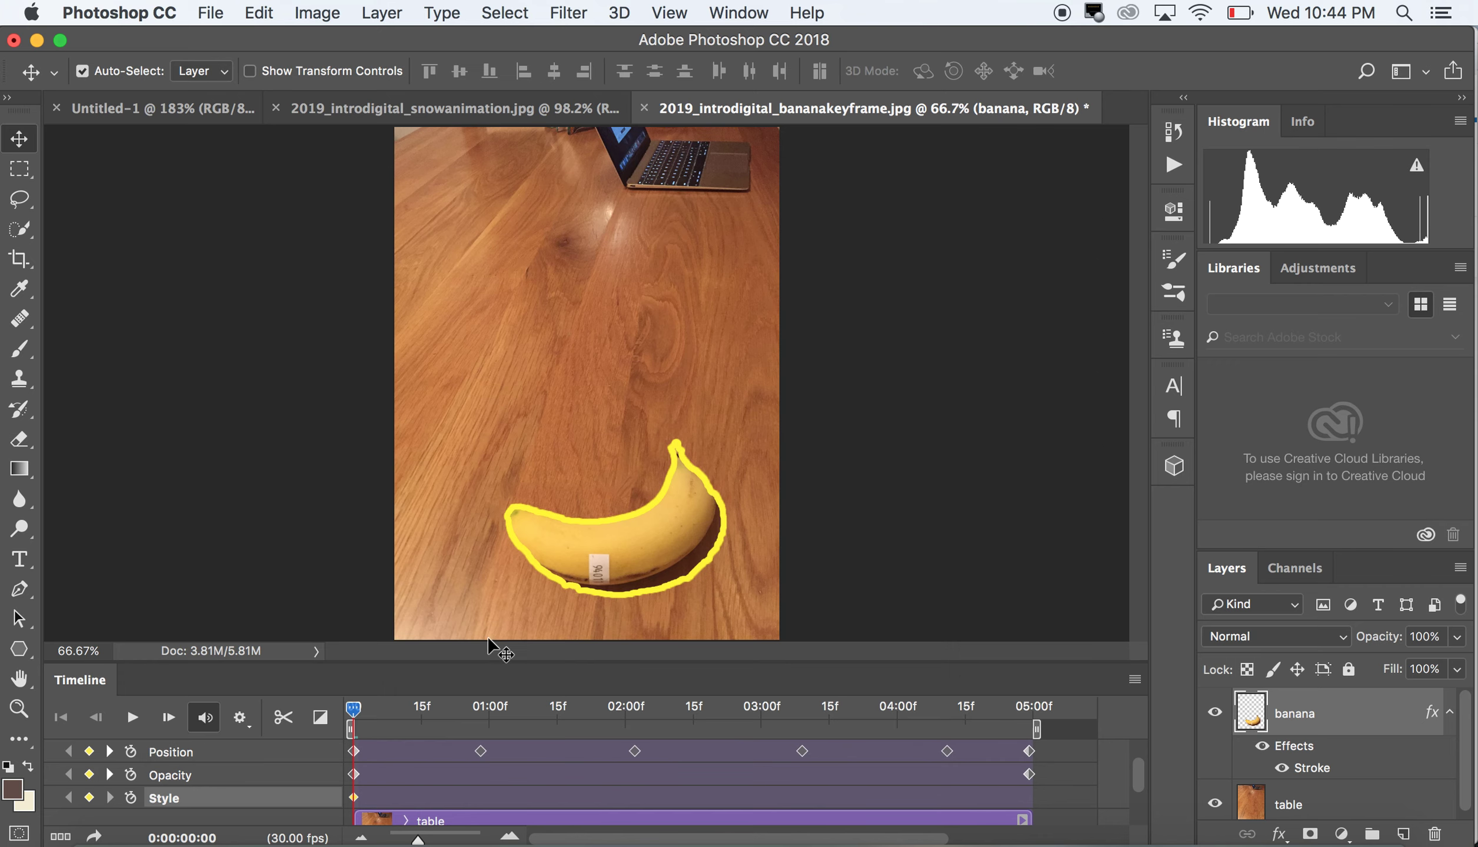
# At the final frame, reduce the banana's stroke size to 1 px, then preview the animation.
pyautogui.moveTo(355, 715); pyautogui.dragTo(837, 732)
pyautogui.moveTo(953, 728); pyautogui.dragTo(1059, 744)
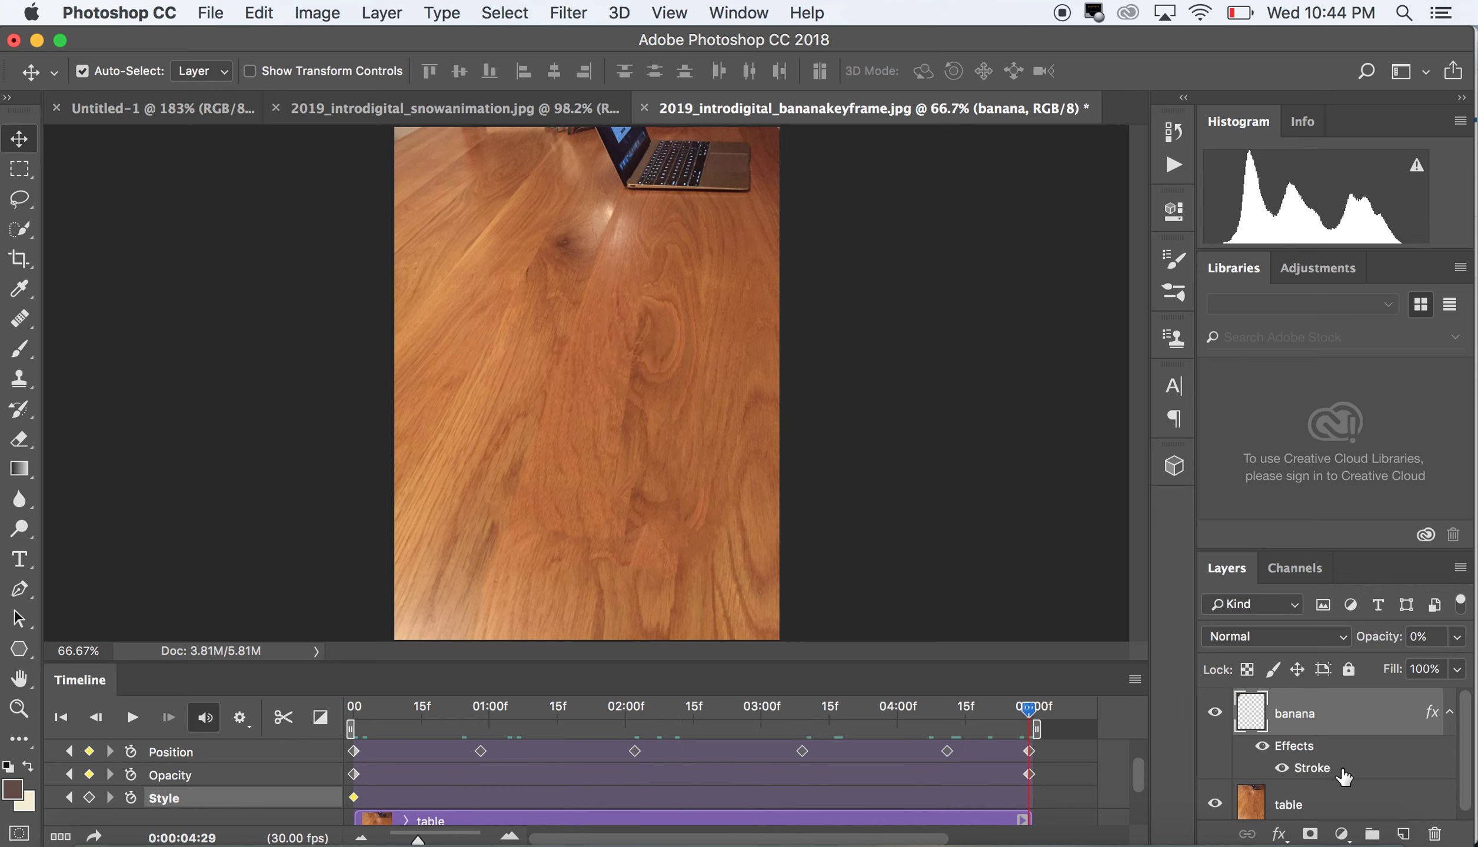
pyautogui.click(1279, 835)
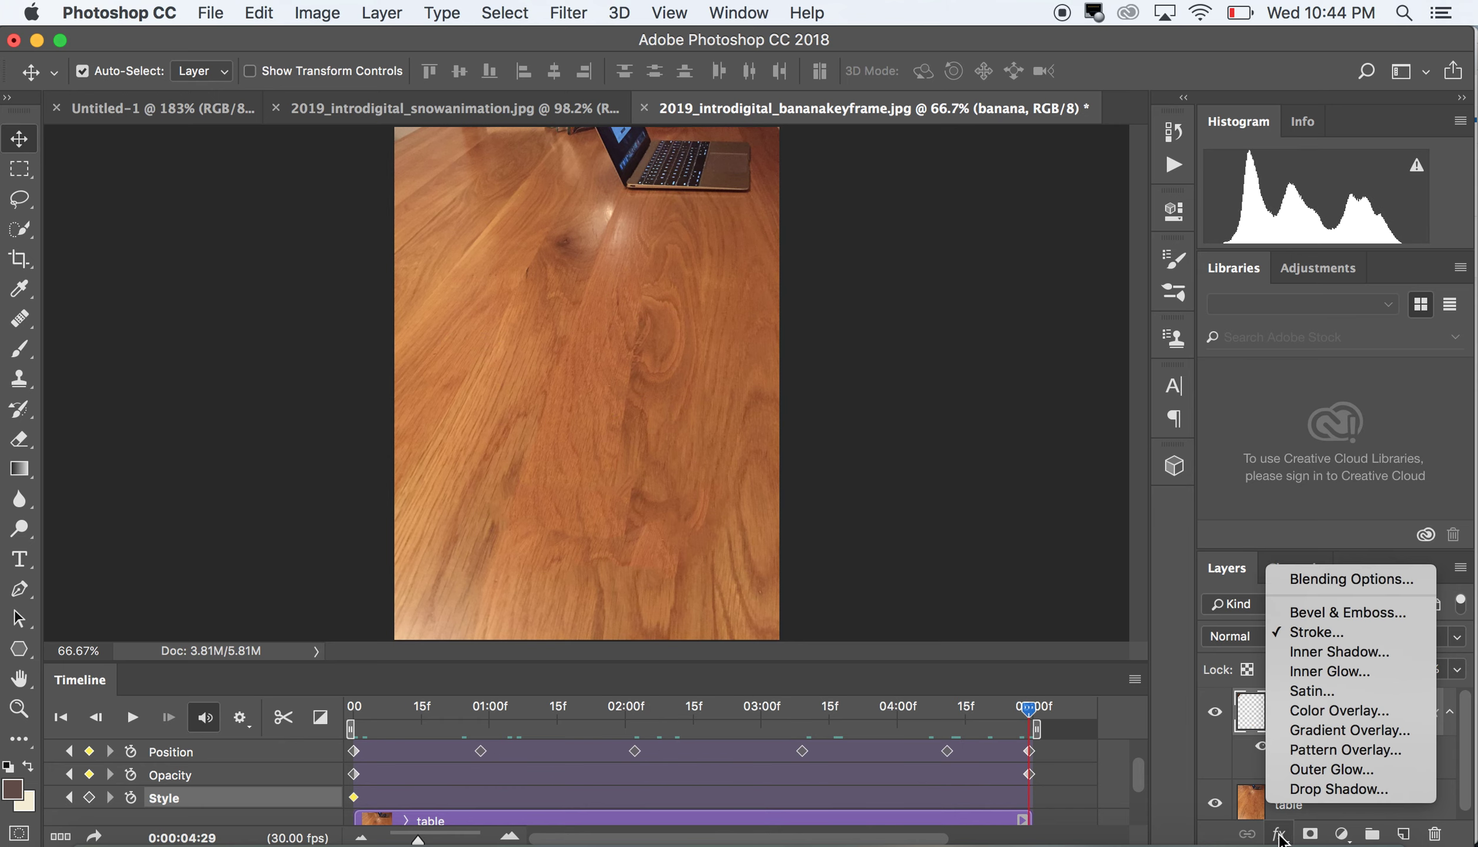
pyautogui.click(1305, 631)
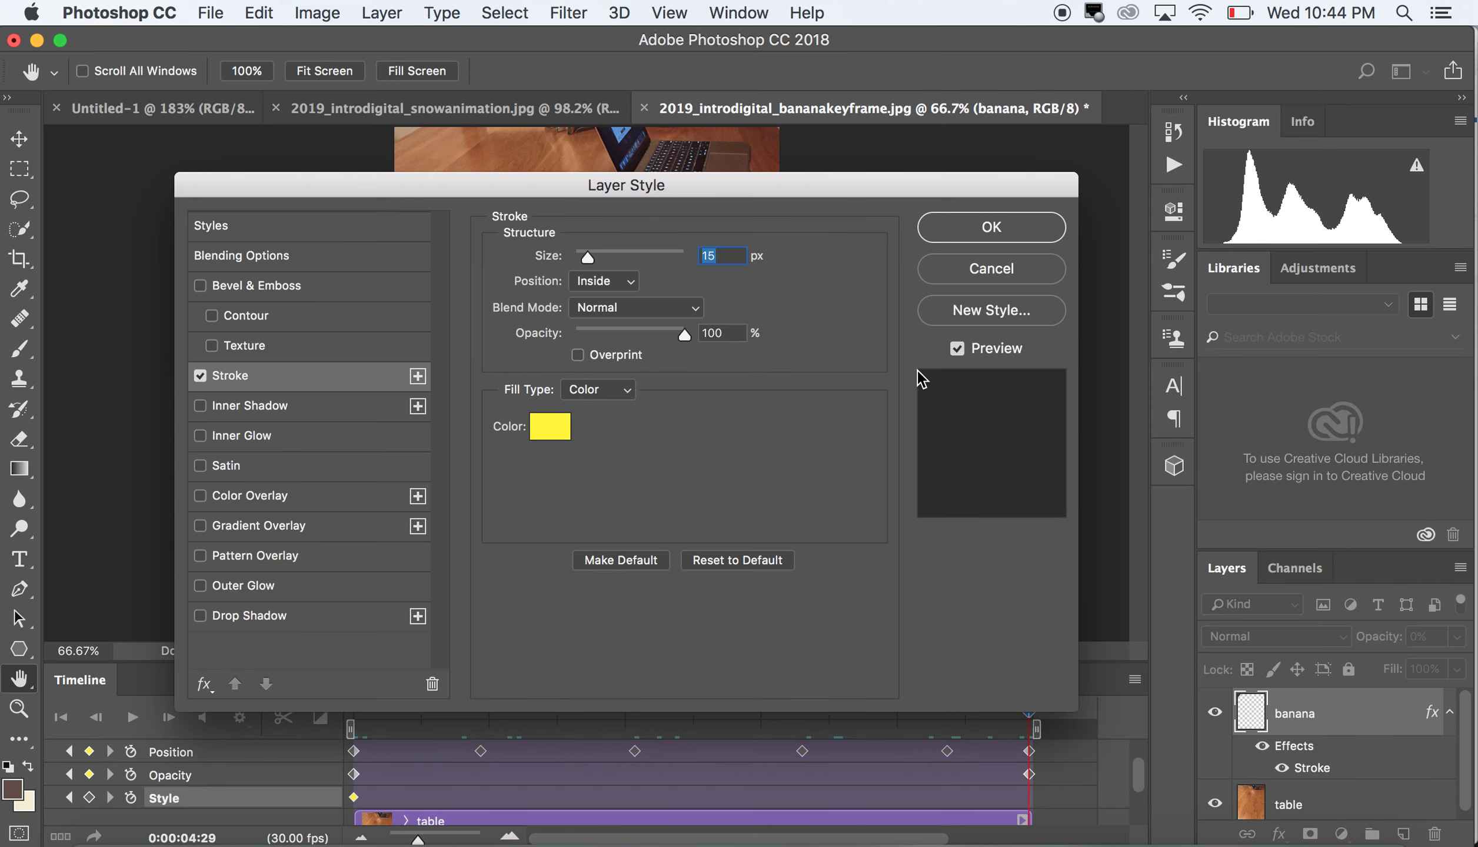
pyautogui.moveTo(586, 263); pyautogui.dragTo(547, 259)
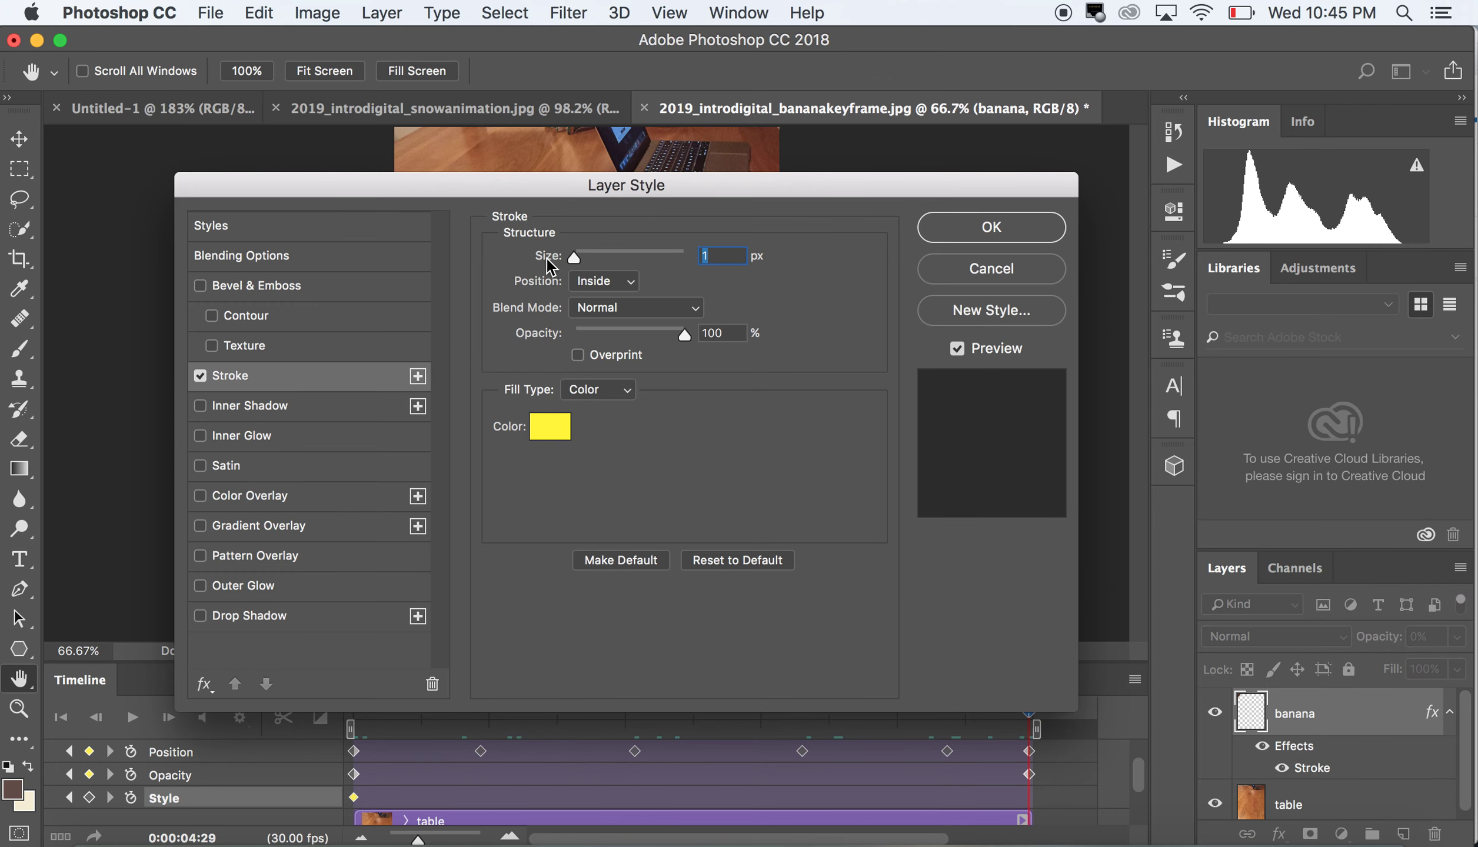
pyautogui.click(976, 232)
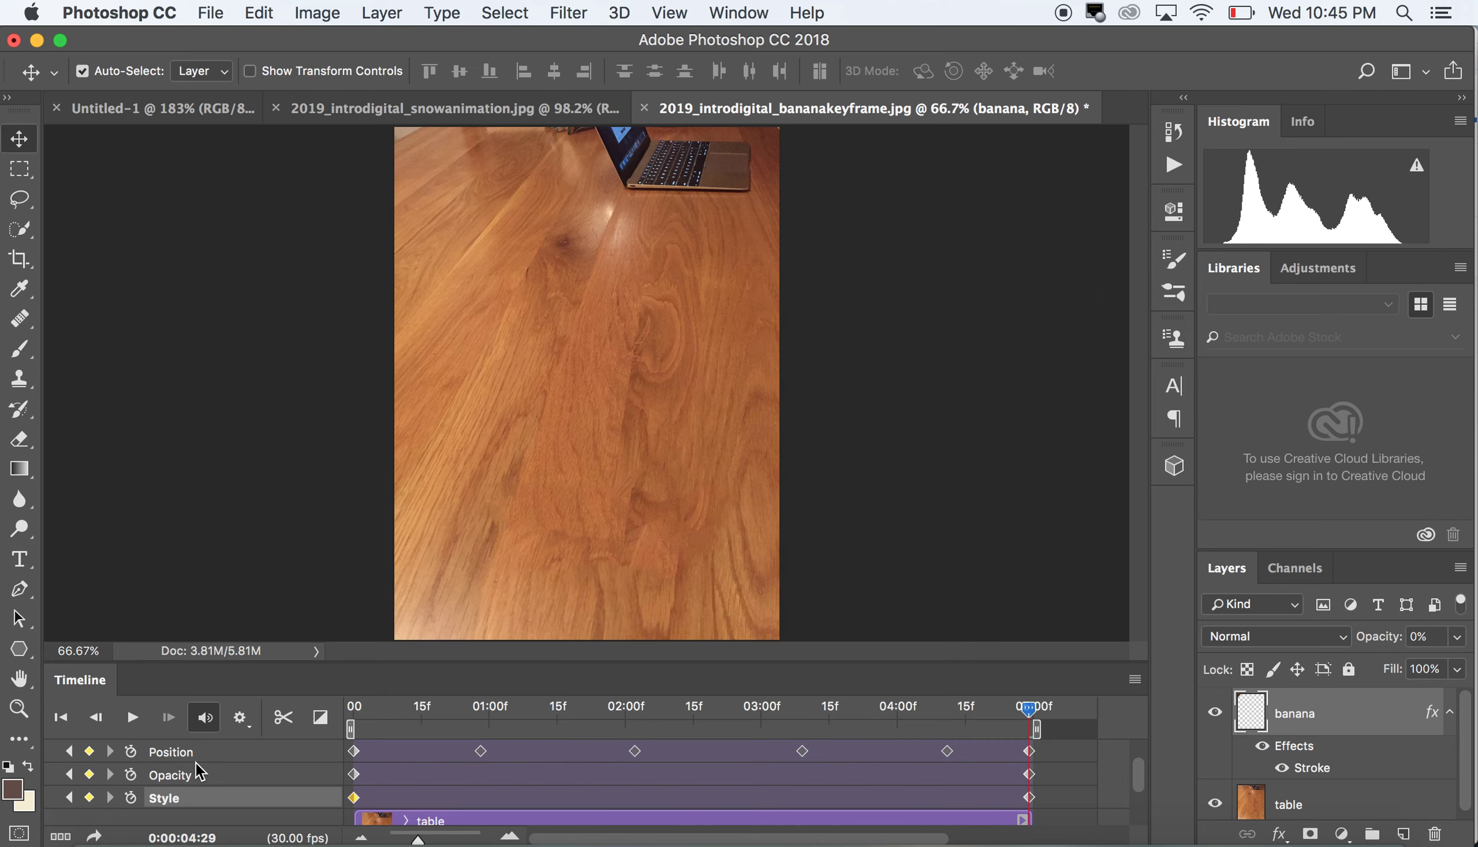
pyautogui.click(133, 719)
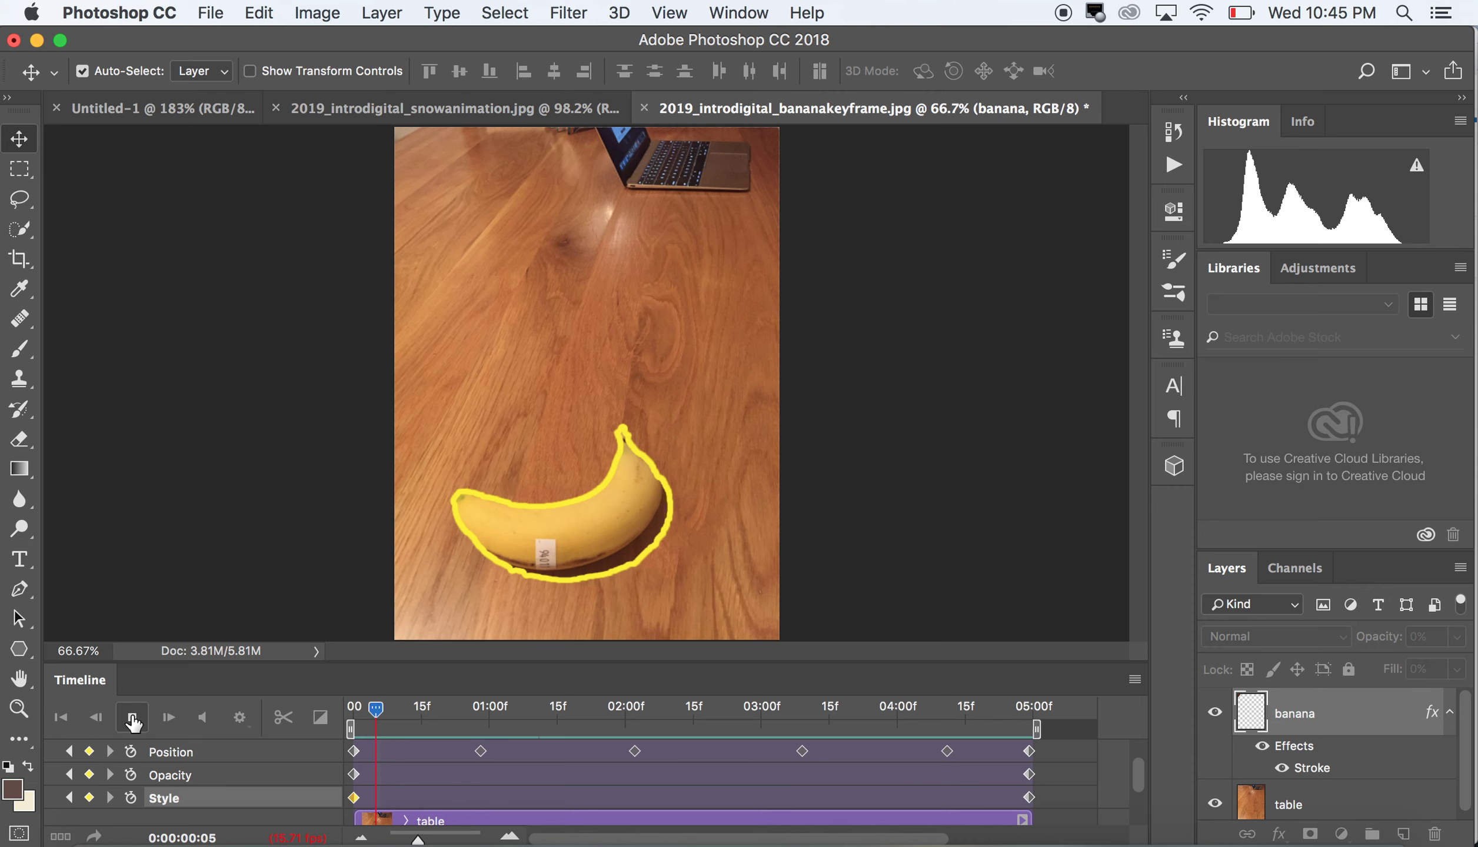
pyautogui.click(132, 717)
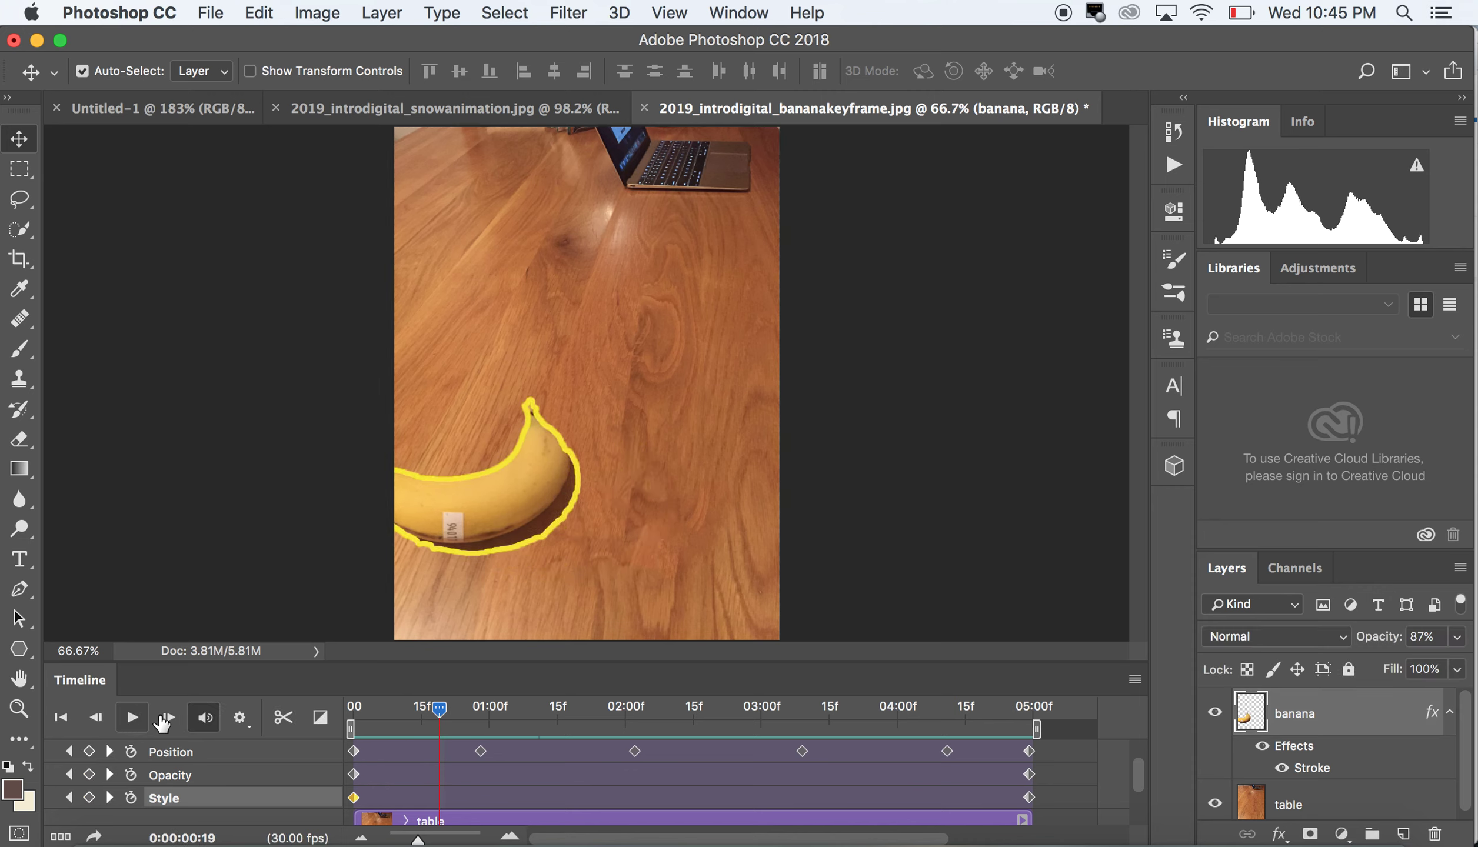
# Delete the Style keyframe so the outline stays constant, rewind to 0:00, and close the document.
pyautogui.moveTo(354, 799)
pyautogui.mouseDown()
pyautogui.moveTo(909, 768)
pyautogui.moveTo(1040, 785)
pyautogui.moveTo(1034, 801)
pyautogui.mouseUp()
pyautogui.press('Delete')
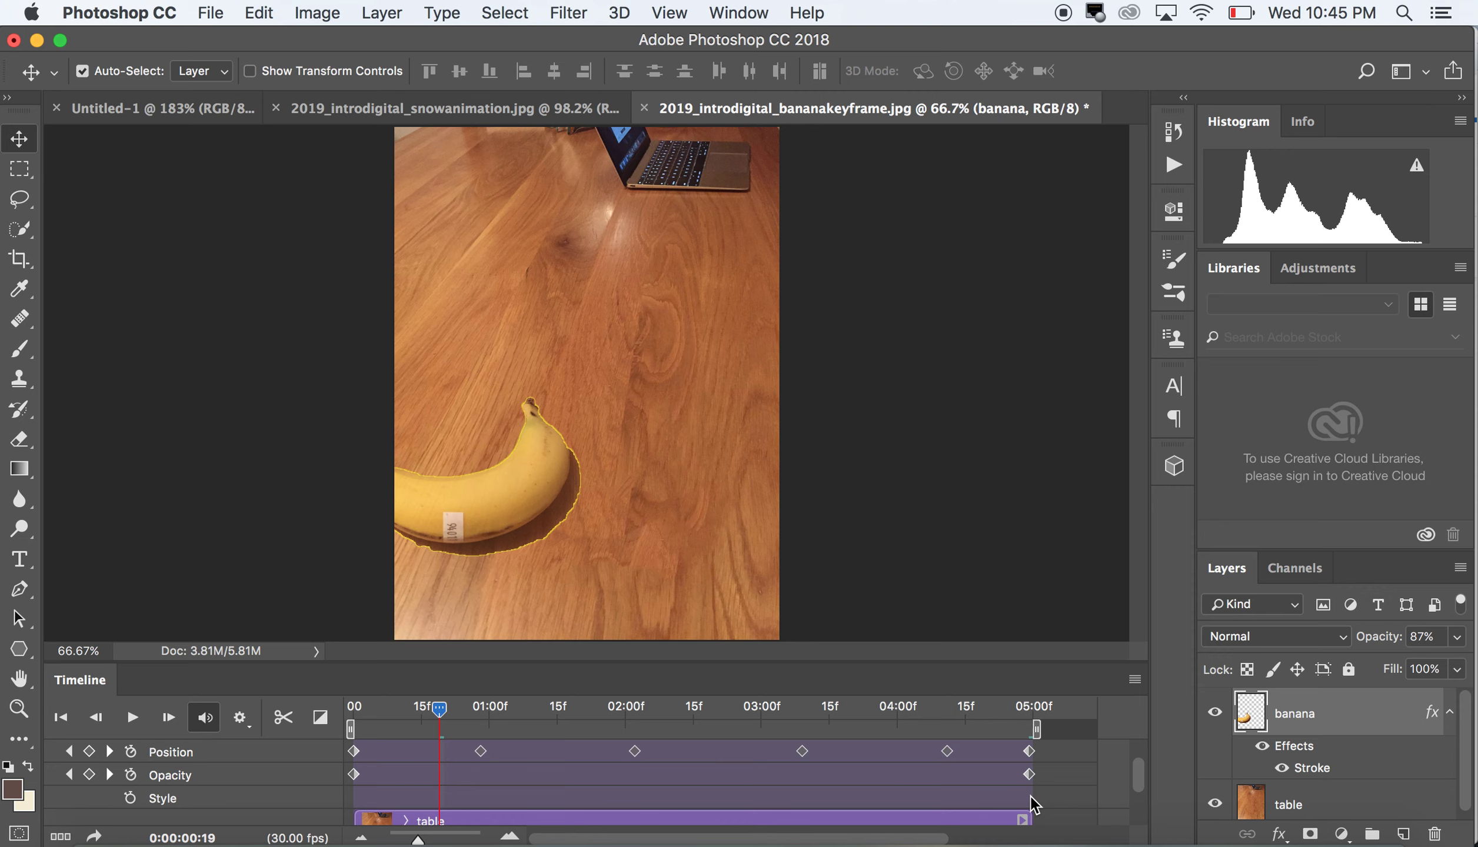
pyautogui.moveTo(447, 708); pyautogui.dragTo(316, 720)
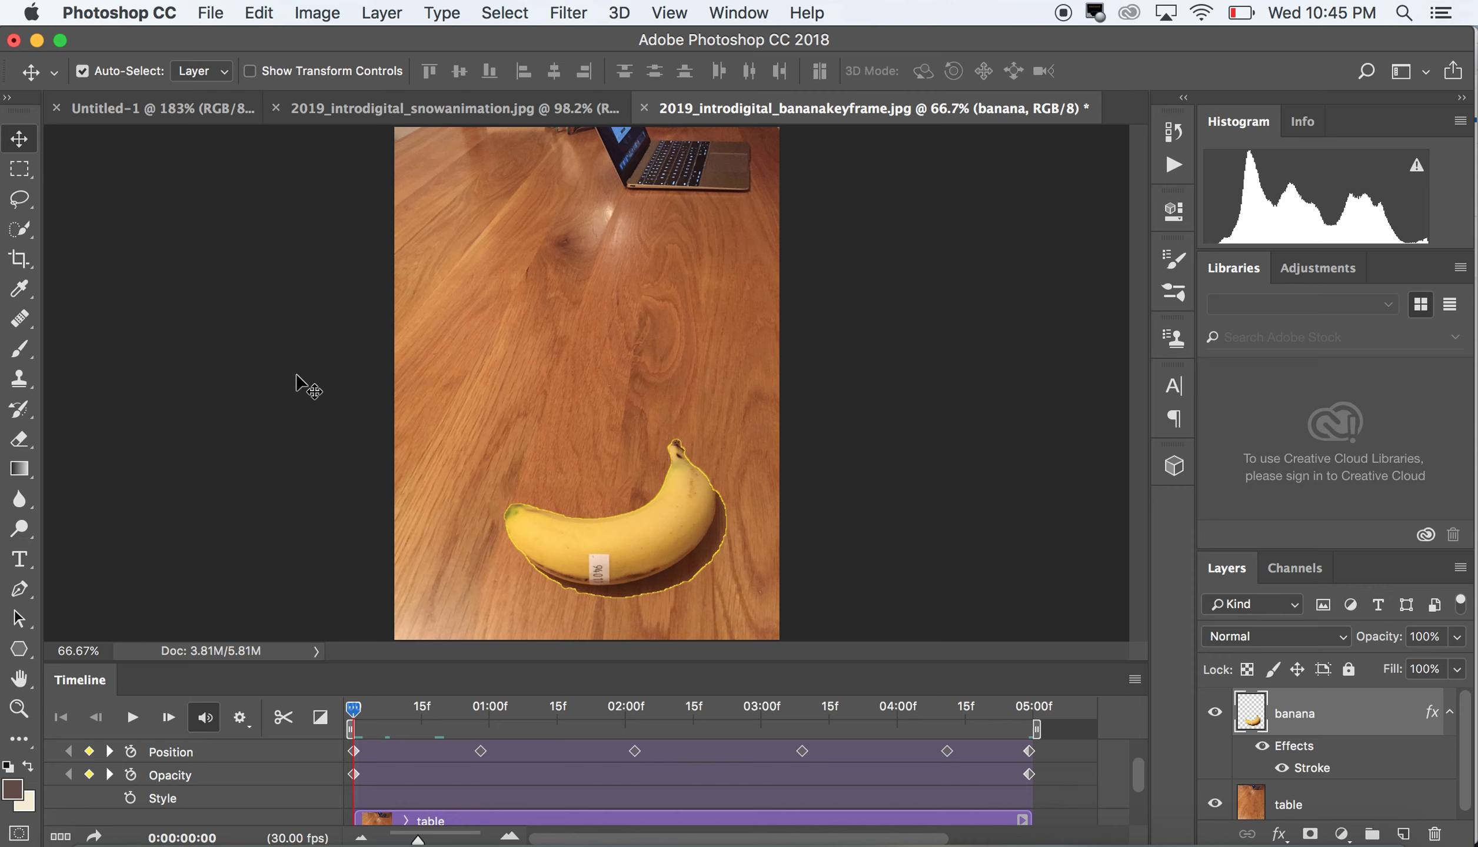
pyautogui.click(644, 107)
pyautogui.click(210, 13)
# Reopen the banana photo from recent files, create a video timeline, and widen the timeline zoom.
pyautogui.click(683, 126)
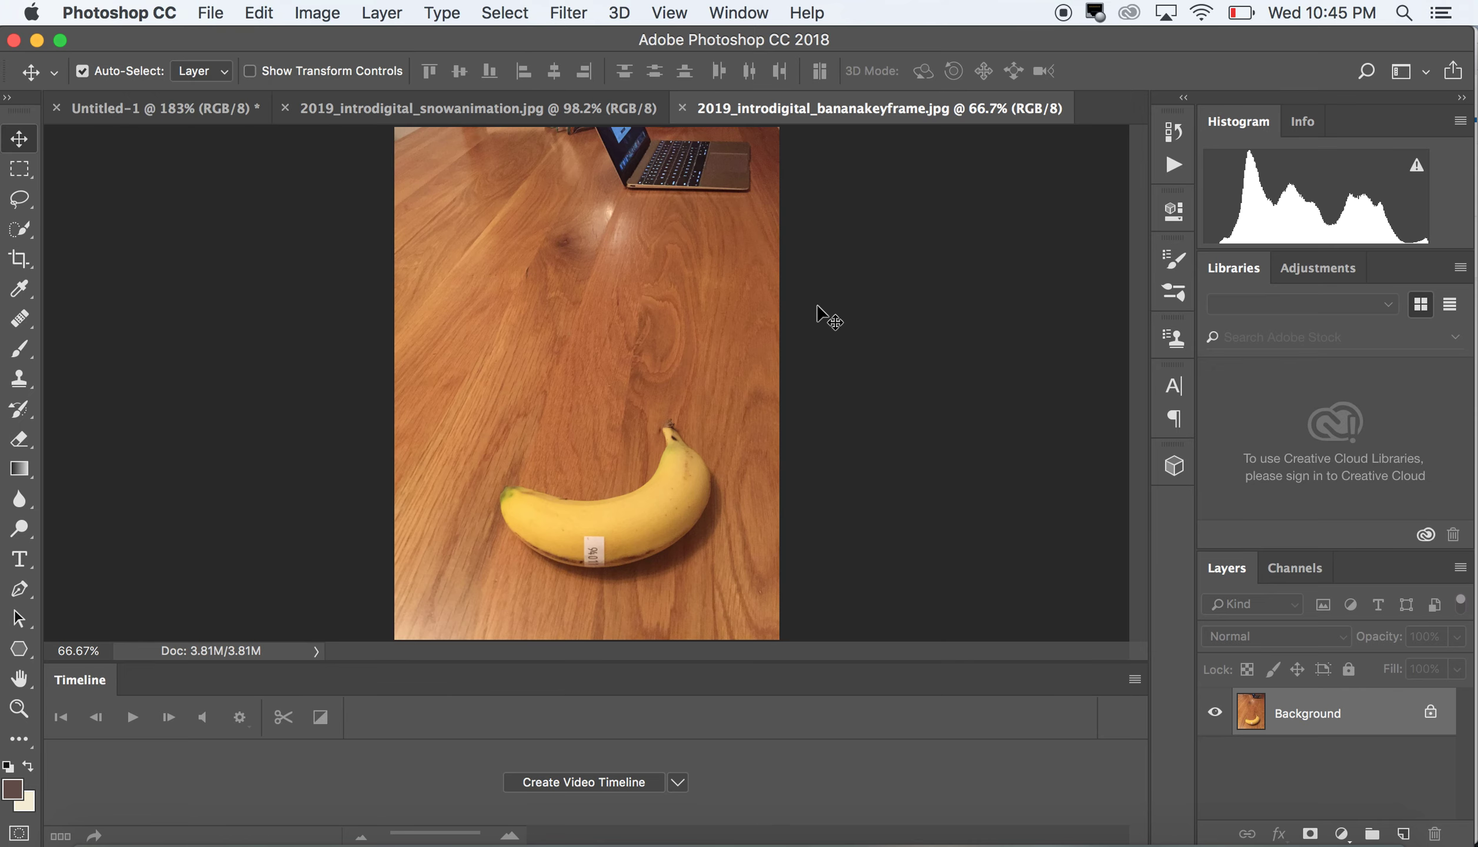
pyautogui.click(583, 784)
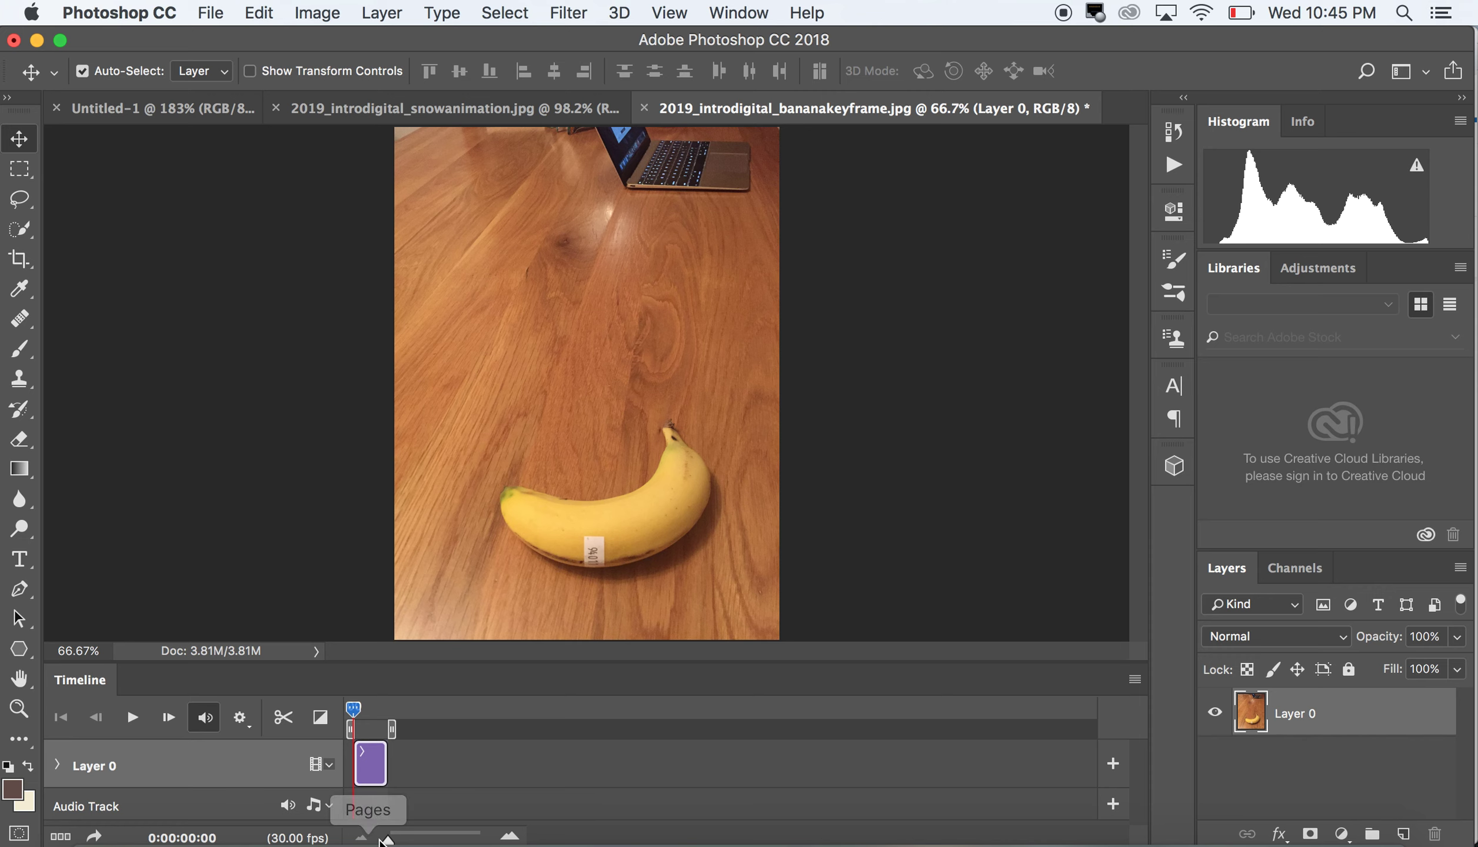
pyautogui.moveTo(387, 838); pyautogui.dragTo(419, 842)
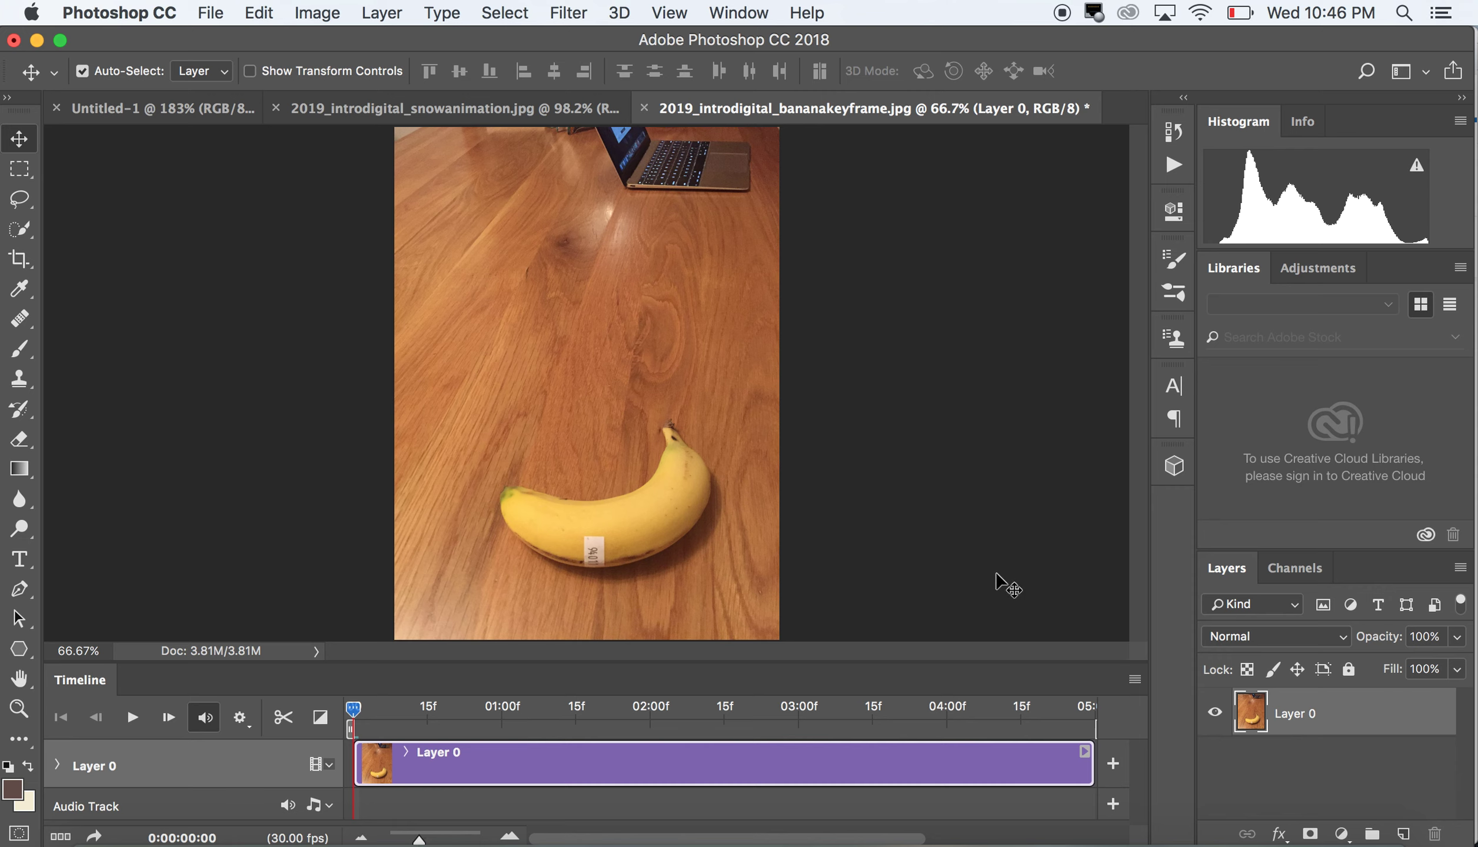
# Convert Layer 0 to a smart object, then undo the conversion.
pyautogui.rightClick(1347, 718)
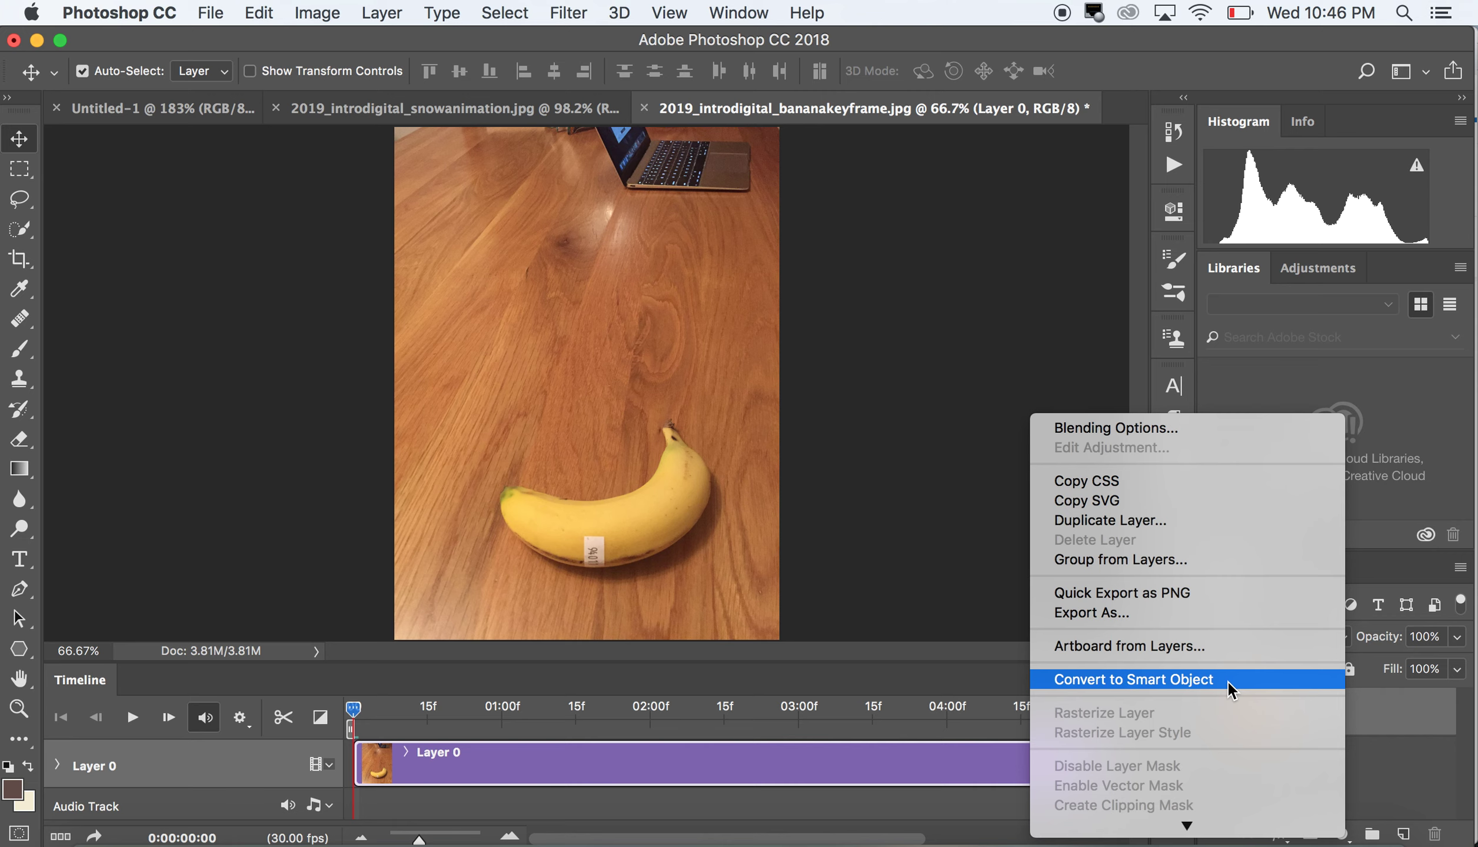
pyautogui.click(1227, 680)
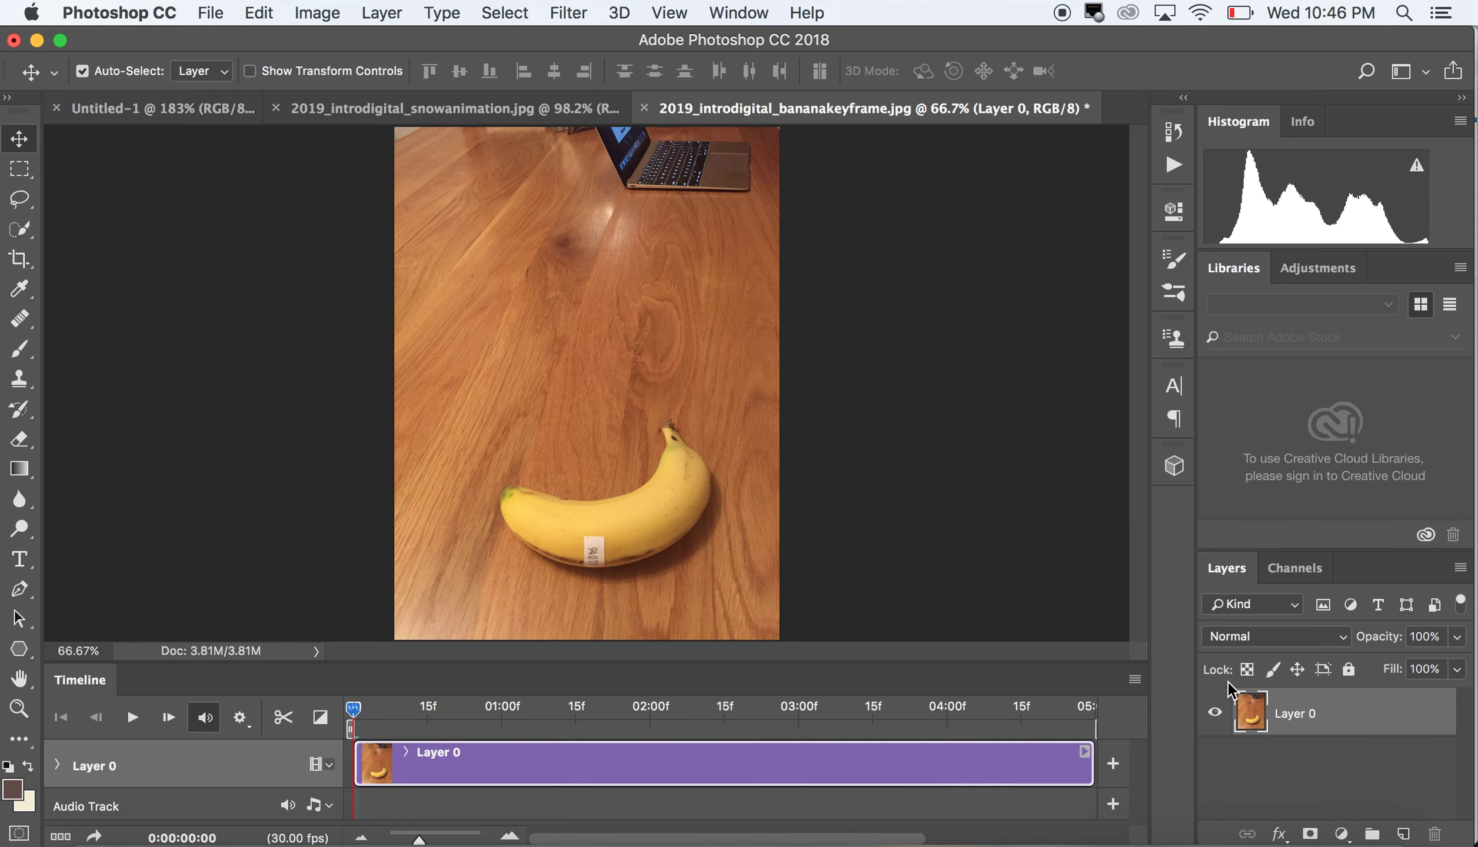
pyautogui.press('super+z')
# Quick-select the banana together with its shadow.
pyautogui.click(26, 230)
pyautogui.moveTo(518, 500)
pyautogui.mouseDown()
pyautogui.moveTo(630, 564)
pyautogui.moveTo(664, 557)
pyautogui.moveTo(703, 501)
pyautogui.mouseUp()
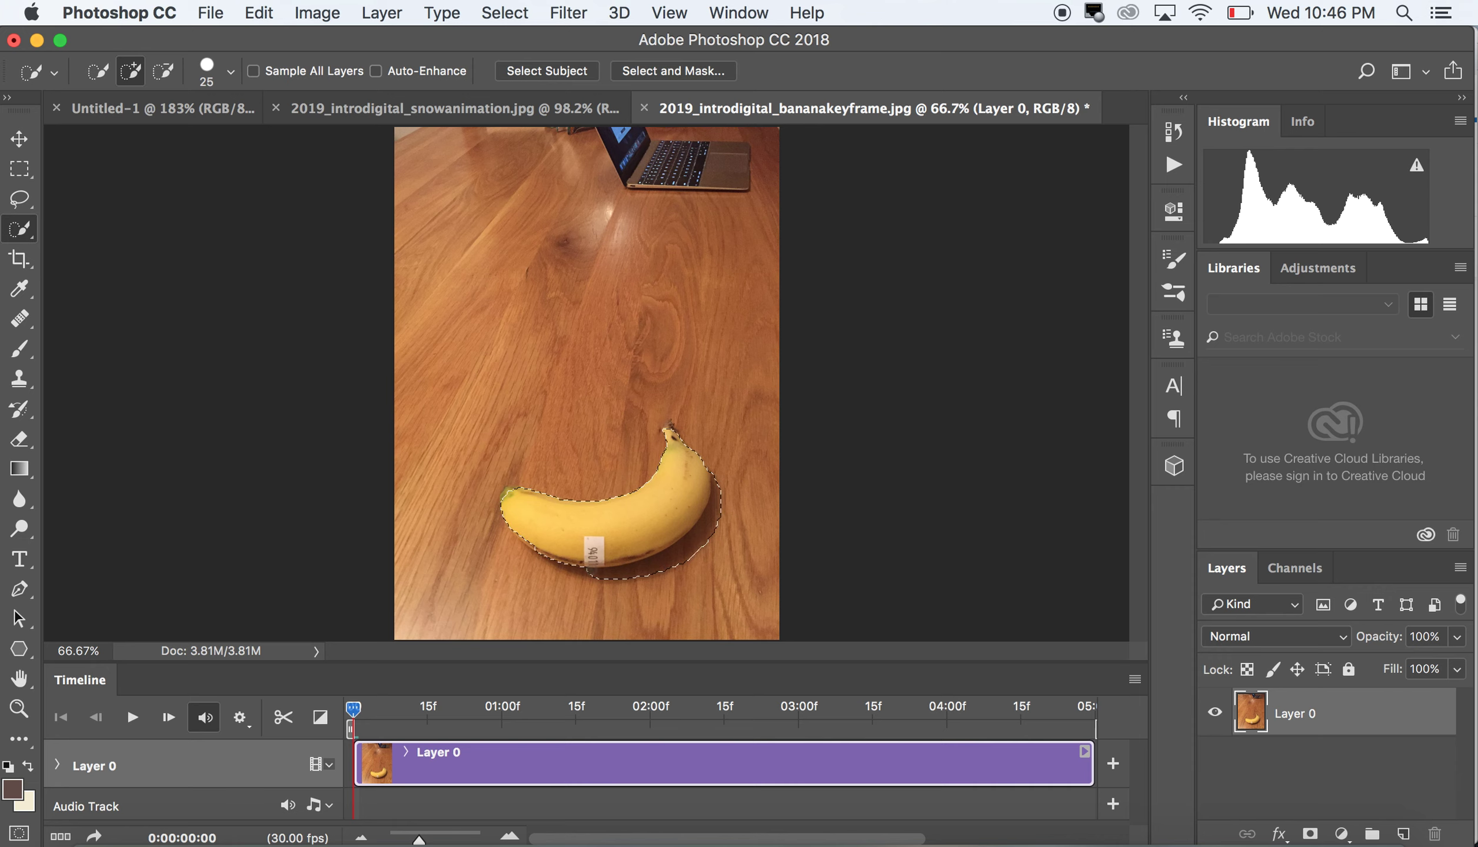
pyautogui.click(19, 139)
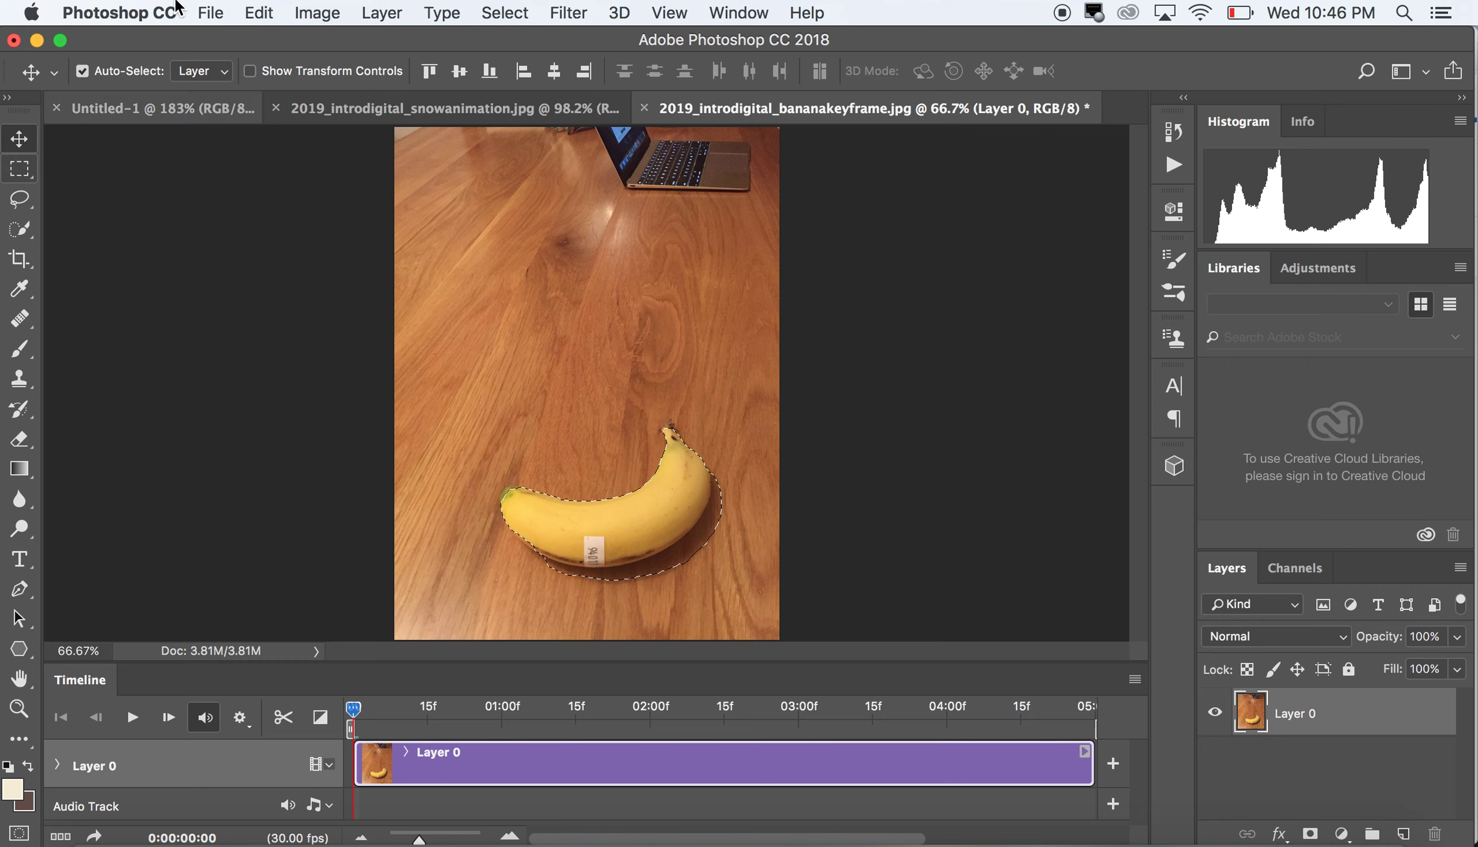
# Cut the banana onto its own new layer and move it up off the hole.
pyautogui.click(262, 13)
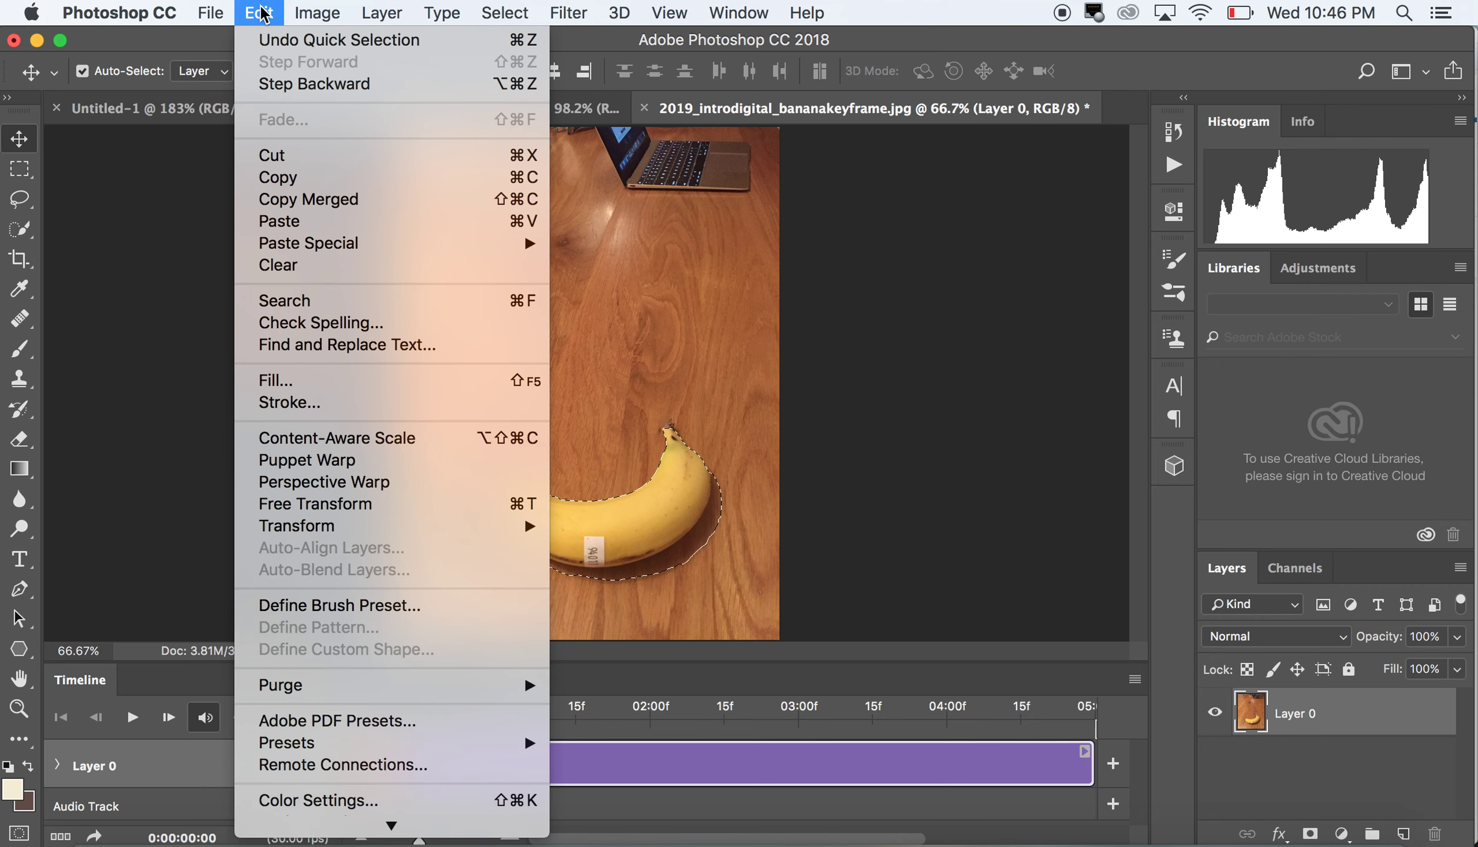
pyautogui.click(283, 157)
pyautogui.press('super+v')
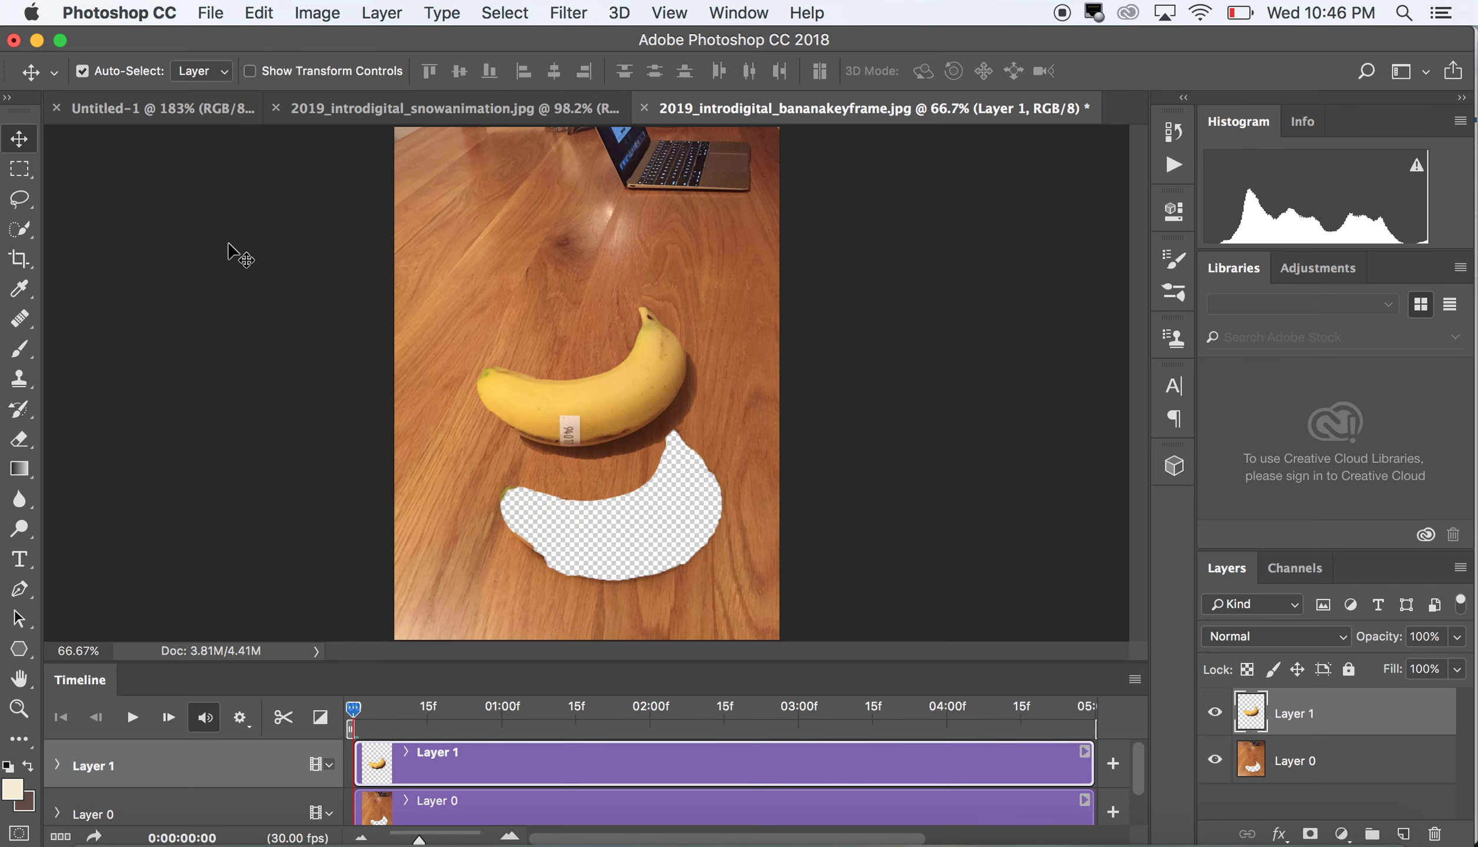
pyautogui.moveTo(582, 388); pyautogui.dragTo(521, 343)
# Lasso the hole on Layer 0 and fill it with Content-Aware fill.
pyautogui.click(1294, 761)
pyautogui.click(19, 199)
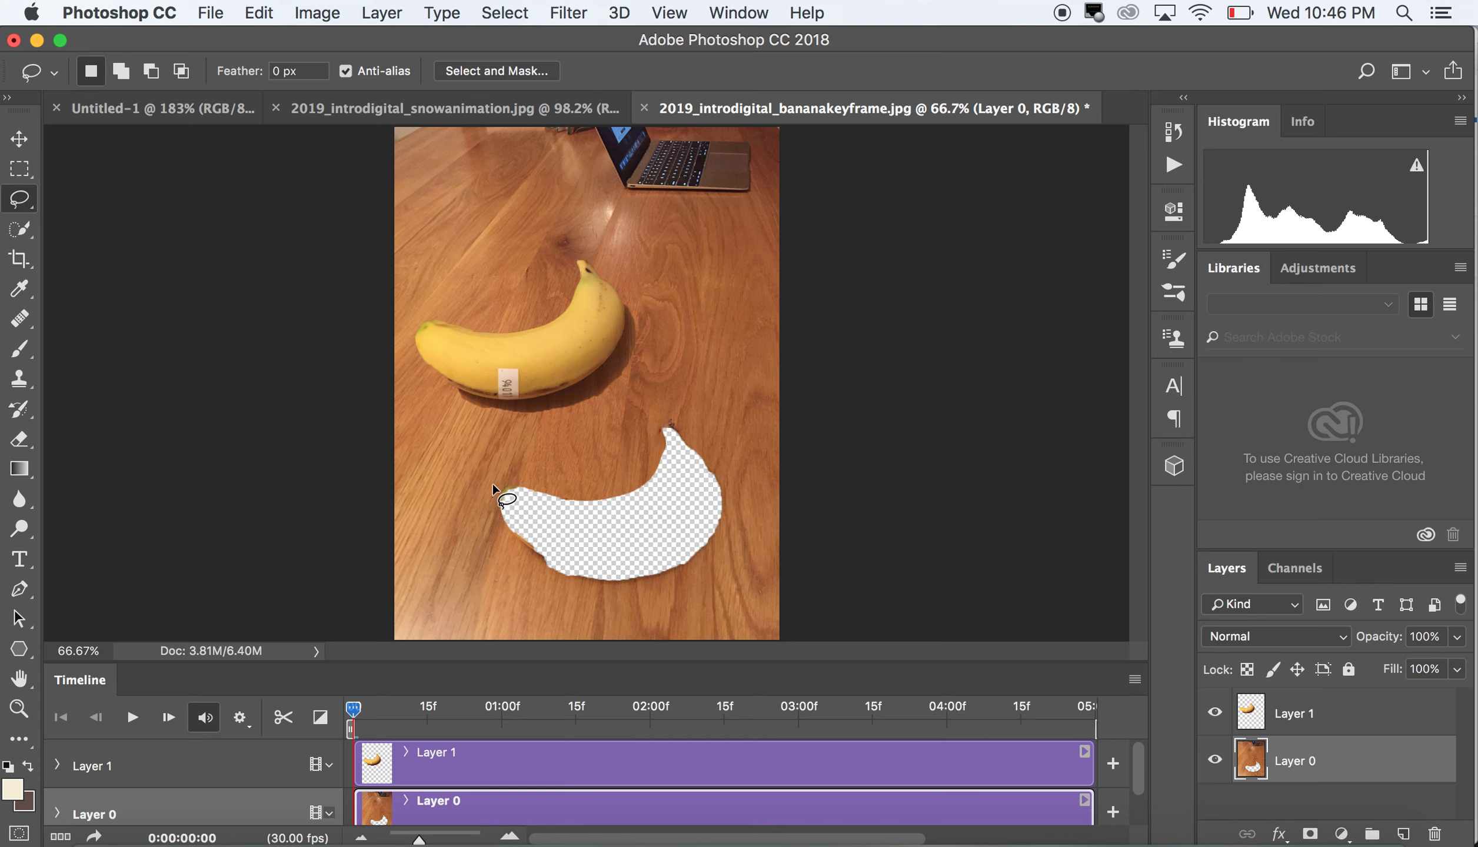
pyautogui.moveTo(493, 487); pyautogui.dragTo(611, 488)
pyautogui.moveTo(673, 411)
pyautogui.mouseDown()
pyautogui.moveTo(722, 459)
pyautogui.moveTo(734, 498)
pyautogui.moveTo(733, 553)
pyautogui.moveTo(693, 577)
pyautogui.moveTo(494, 501)
pyautogui.mouseUp()
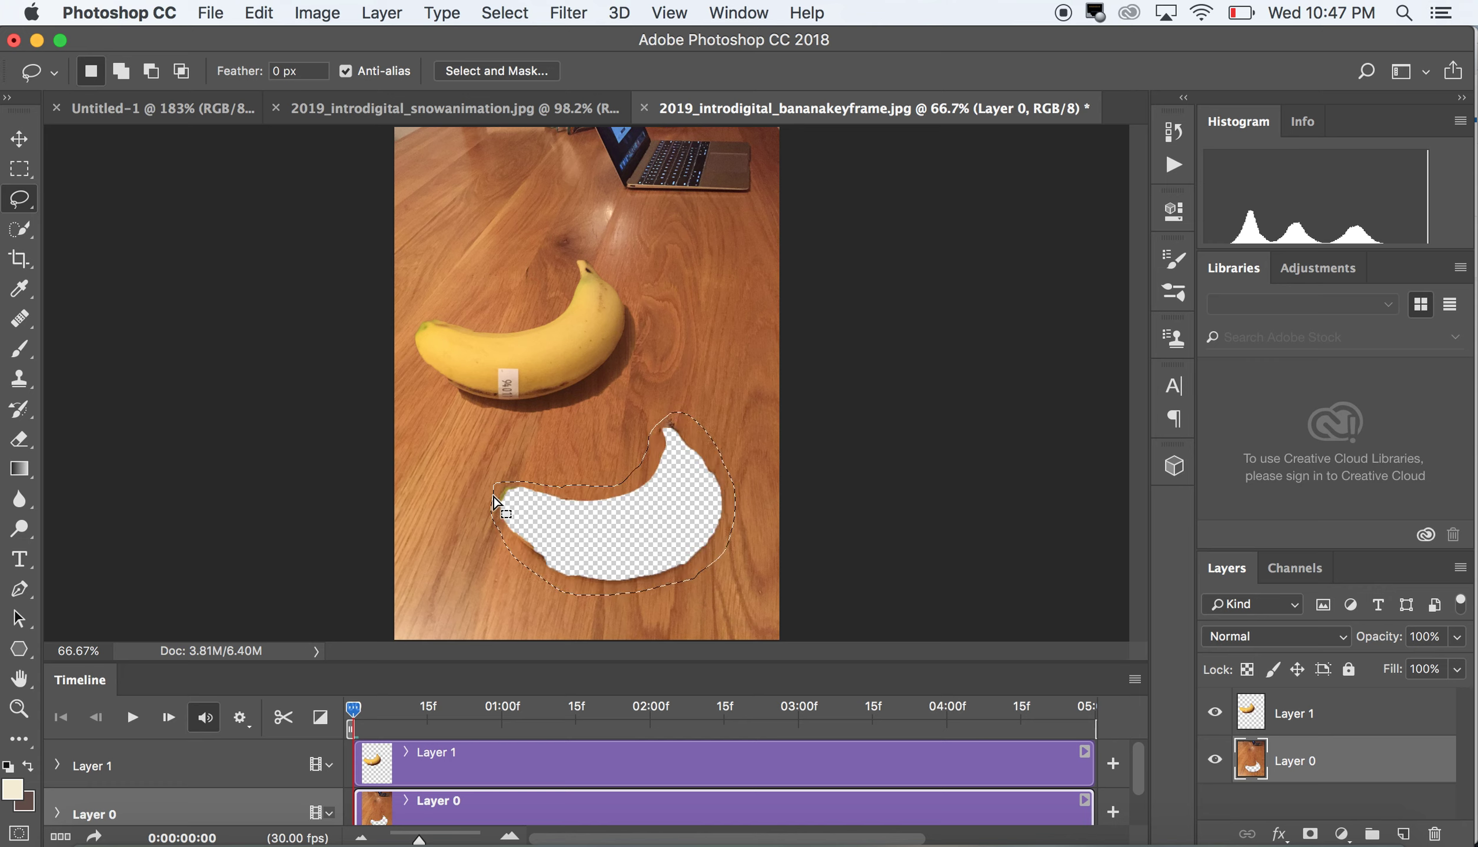
pyautogui.hotkey('shift', 'BackSpace')
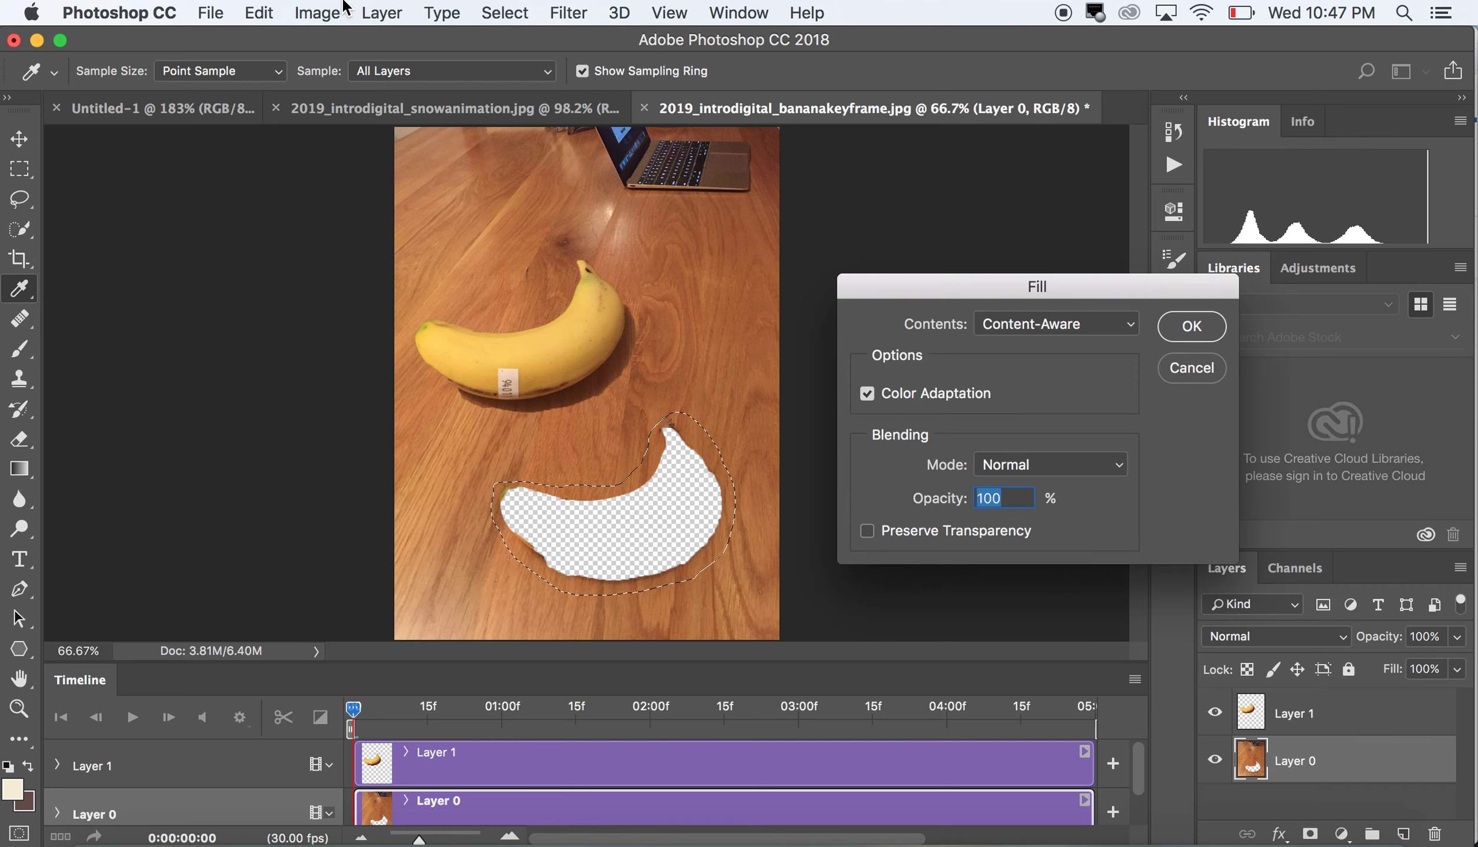
pyautogui.click(260, 7)
pyautogui.click(267, 9)
pyautogui.press('Return')
pyautogui.press('l')
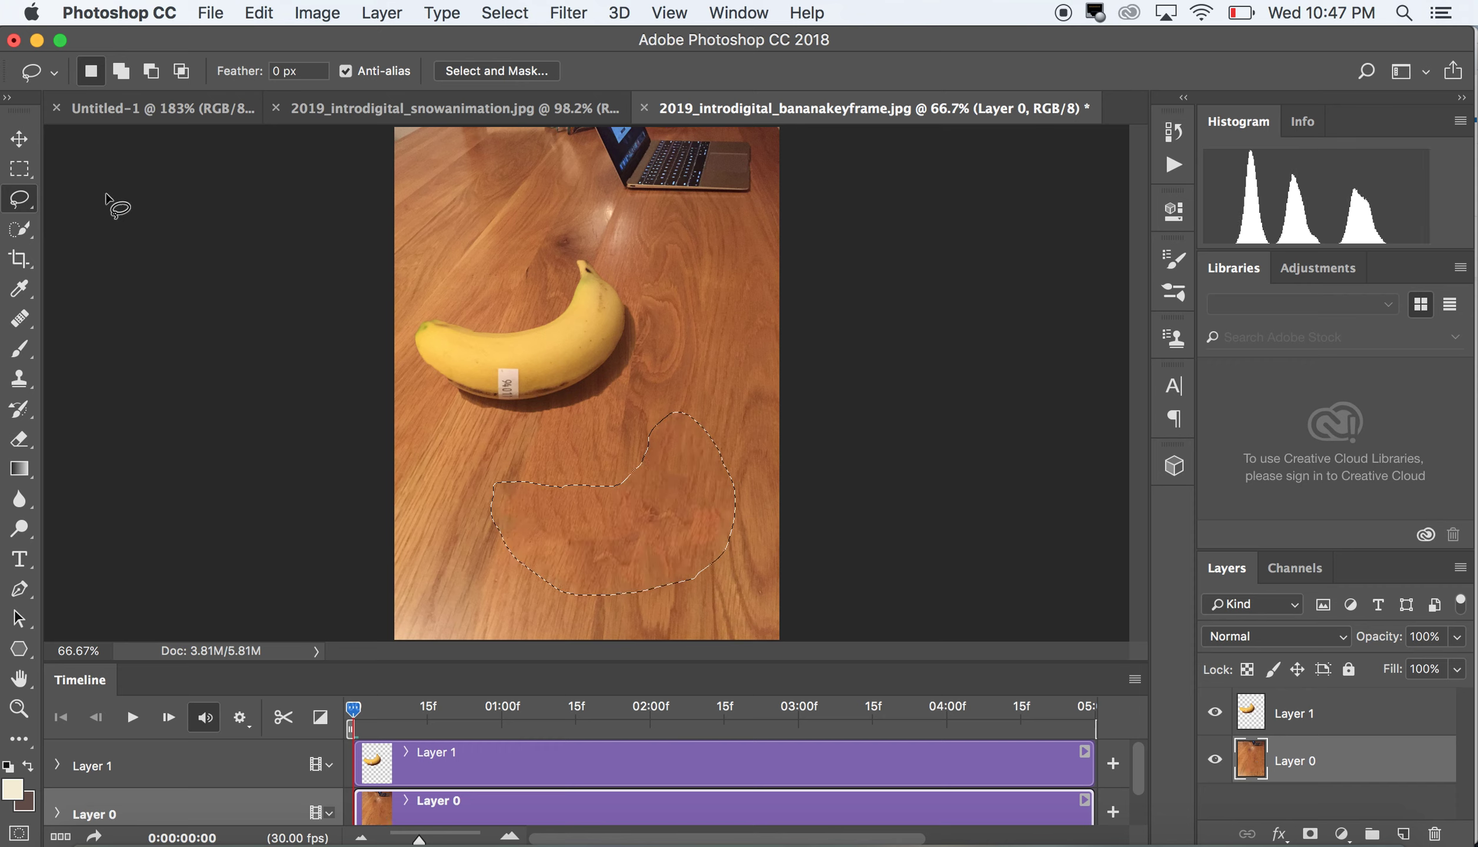
# Deselect and move the banana down to the table's bottom centre.
pyautogui.click(20, 138)
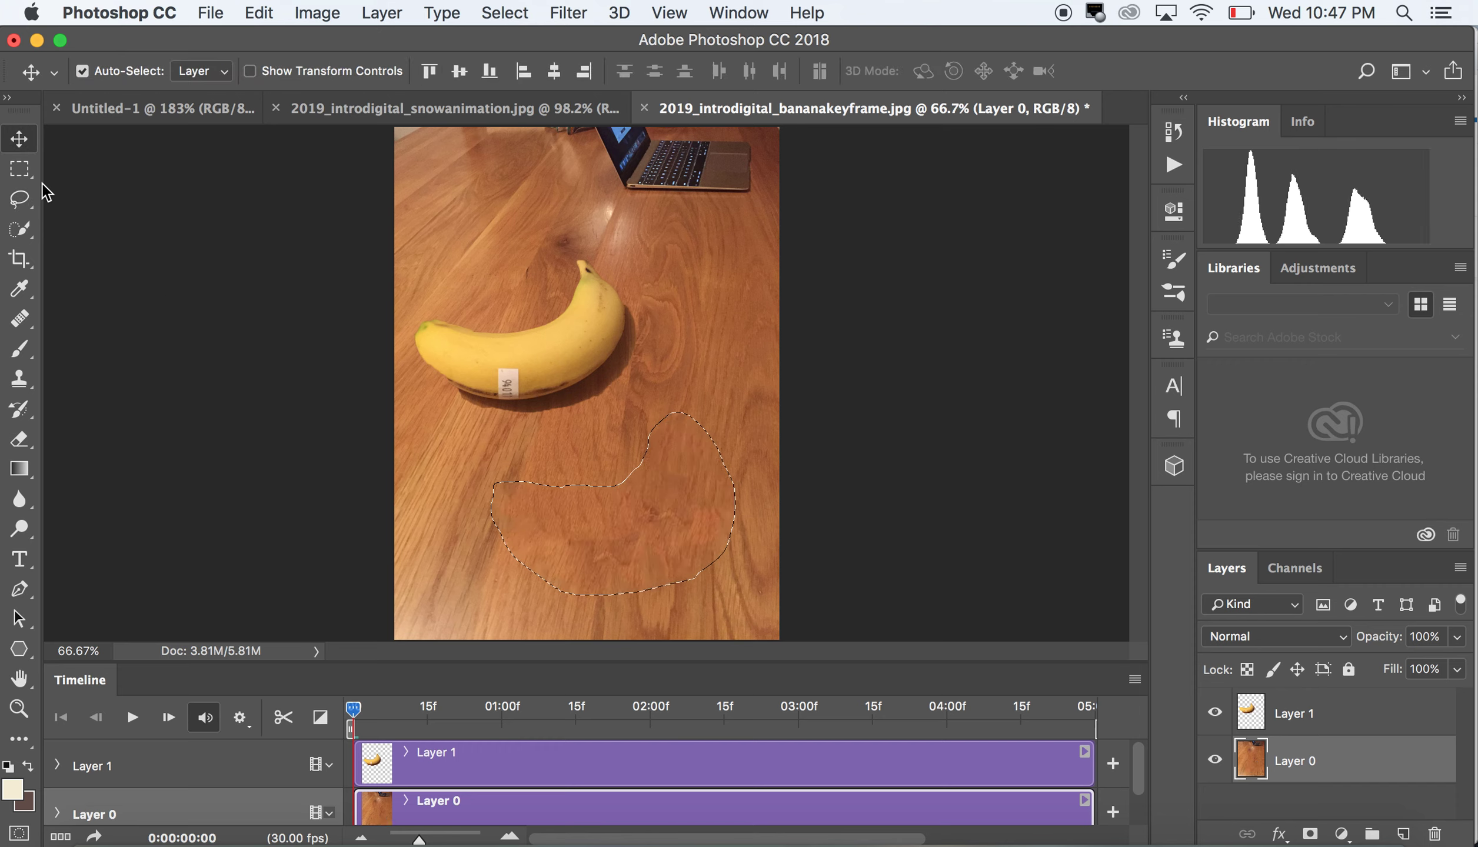
pyautogui.press('super')
pyautogui.press('super+d')
pyautogui.moveTo(517, 353); pyautogui.dragTo(621, 568)
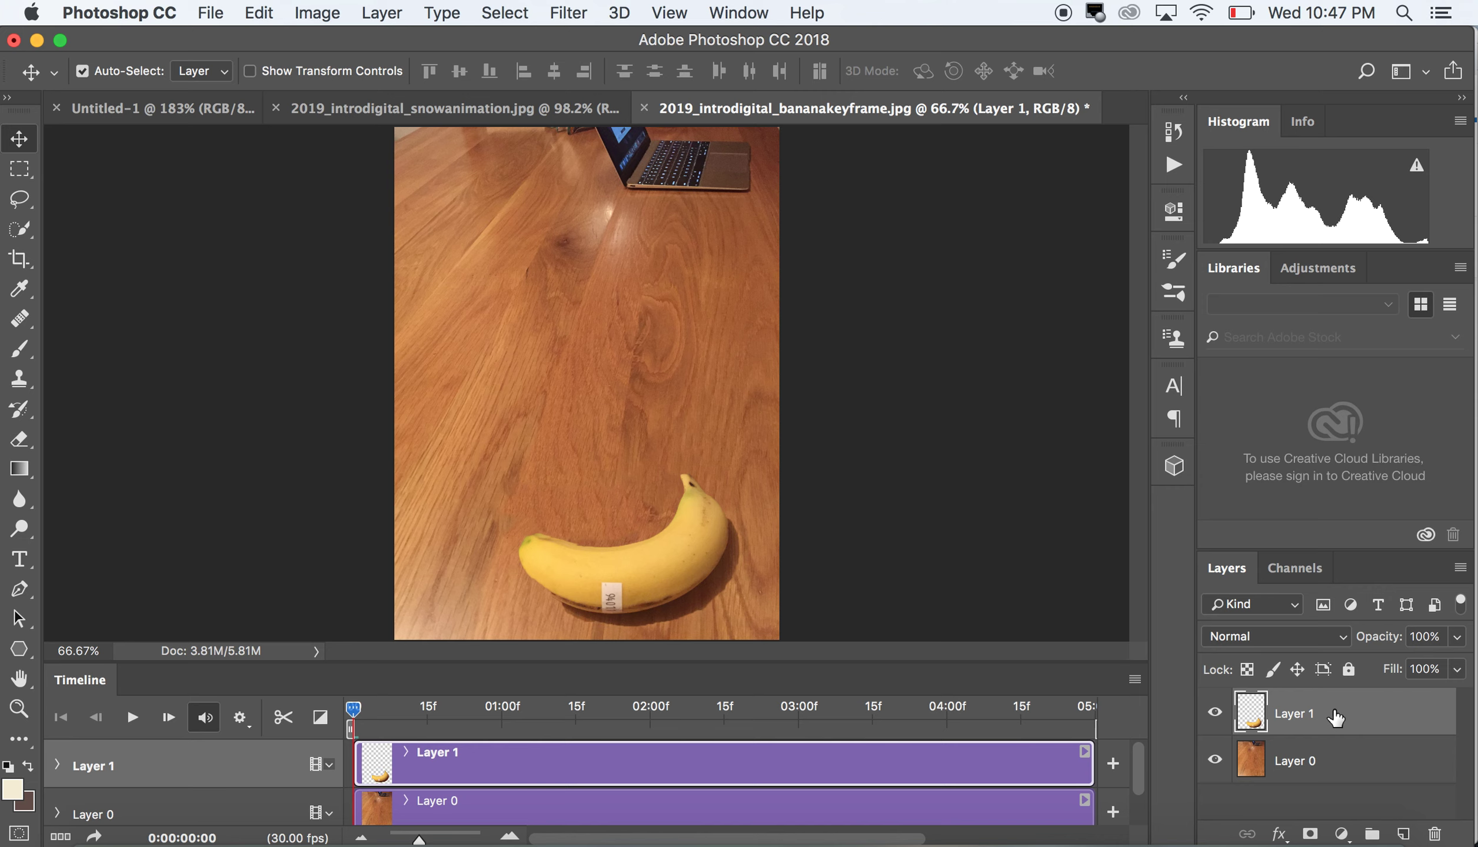
# Convert Layer 1 to a smart object and expand its track in the Timeline.
pyautogui.rightClick(1334, 715)
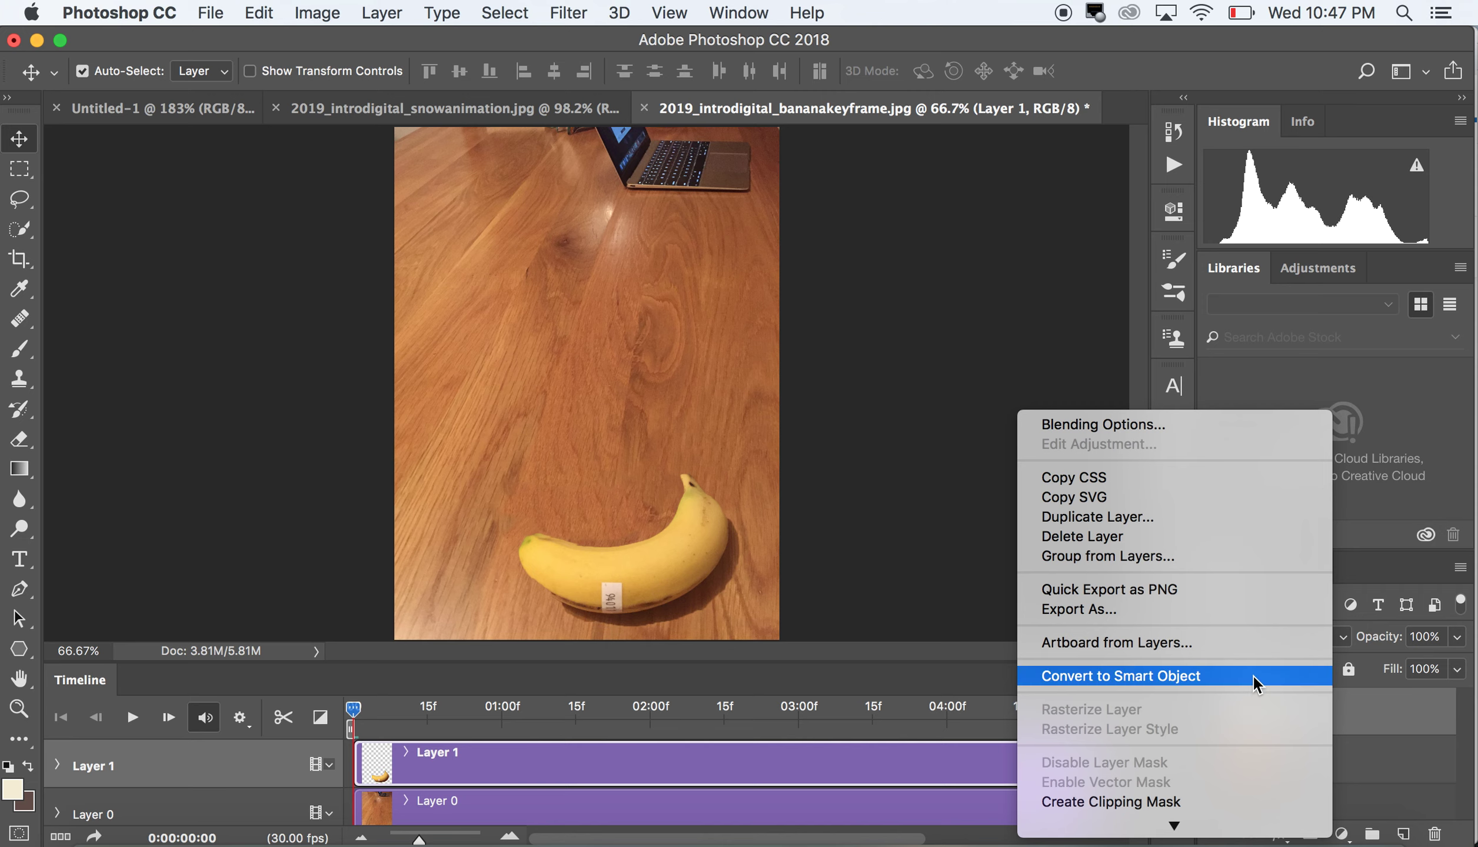
pyautogui.click(1252, 675)
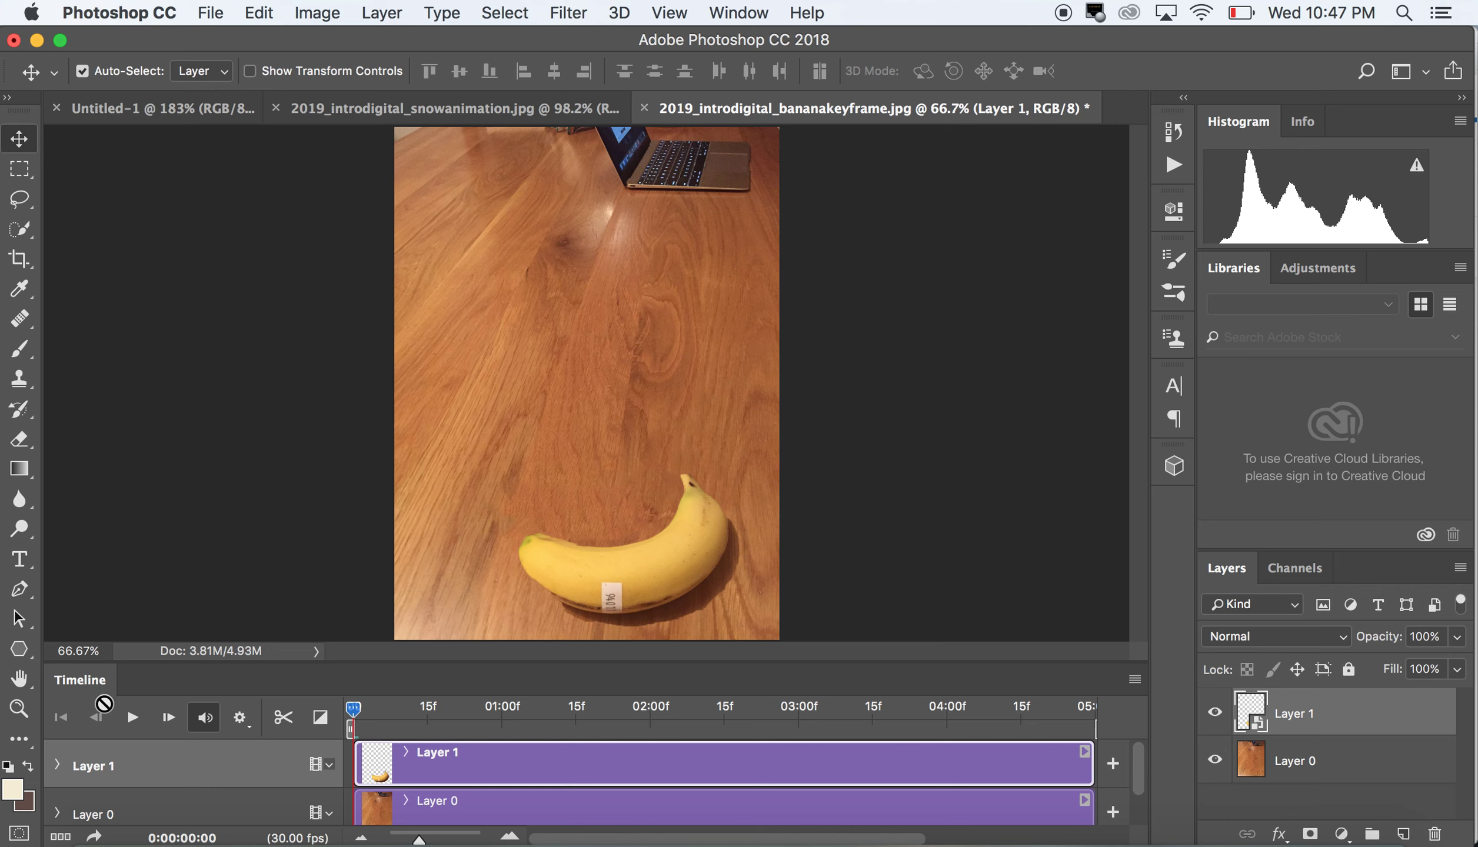
pyautogui.click(57, 765)
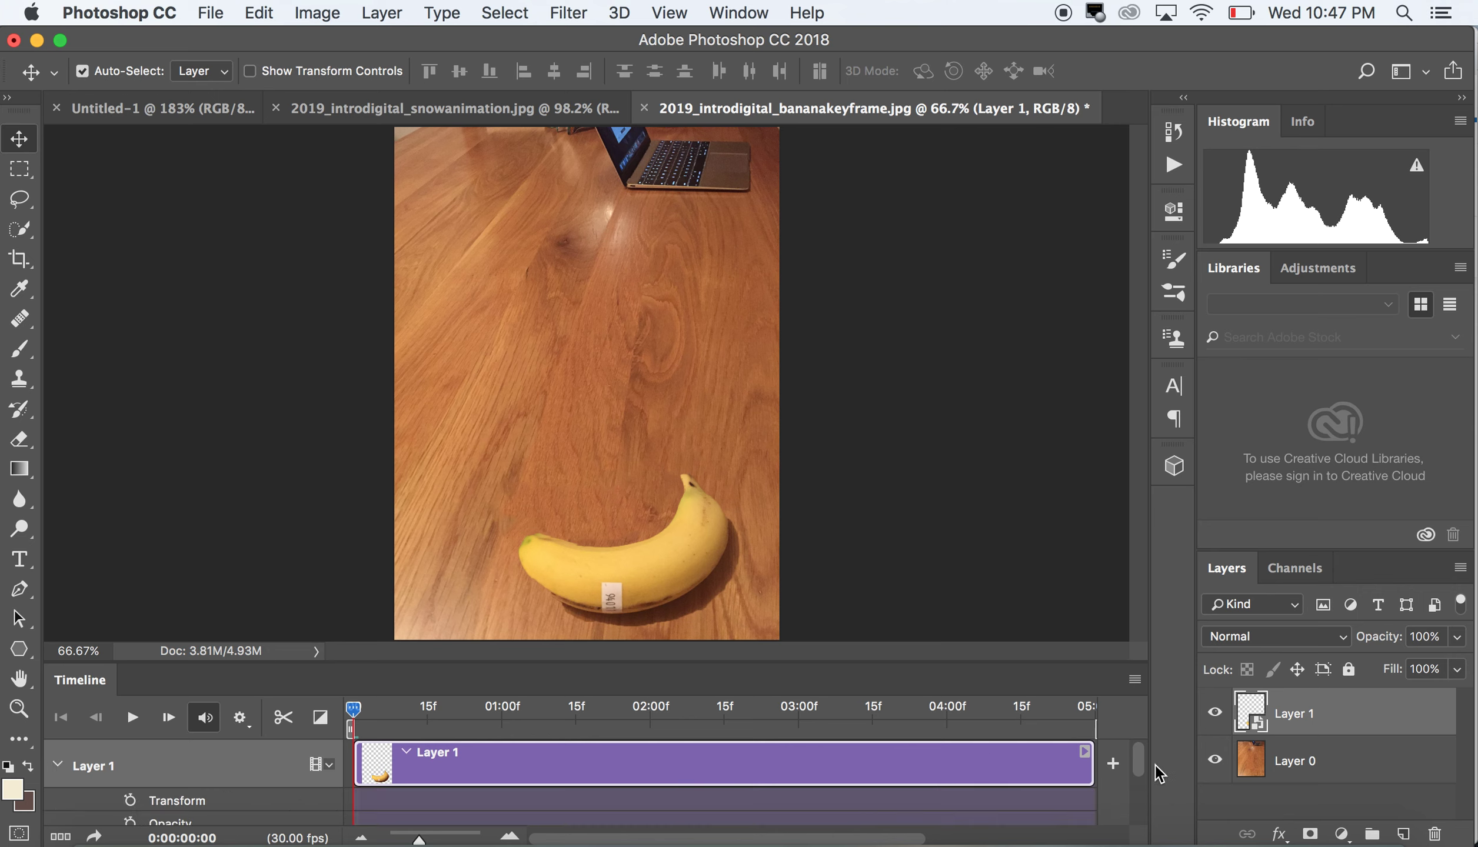
pyautogui.moveTo(1137, 758); pyautogui.dragTo(1137, 775)
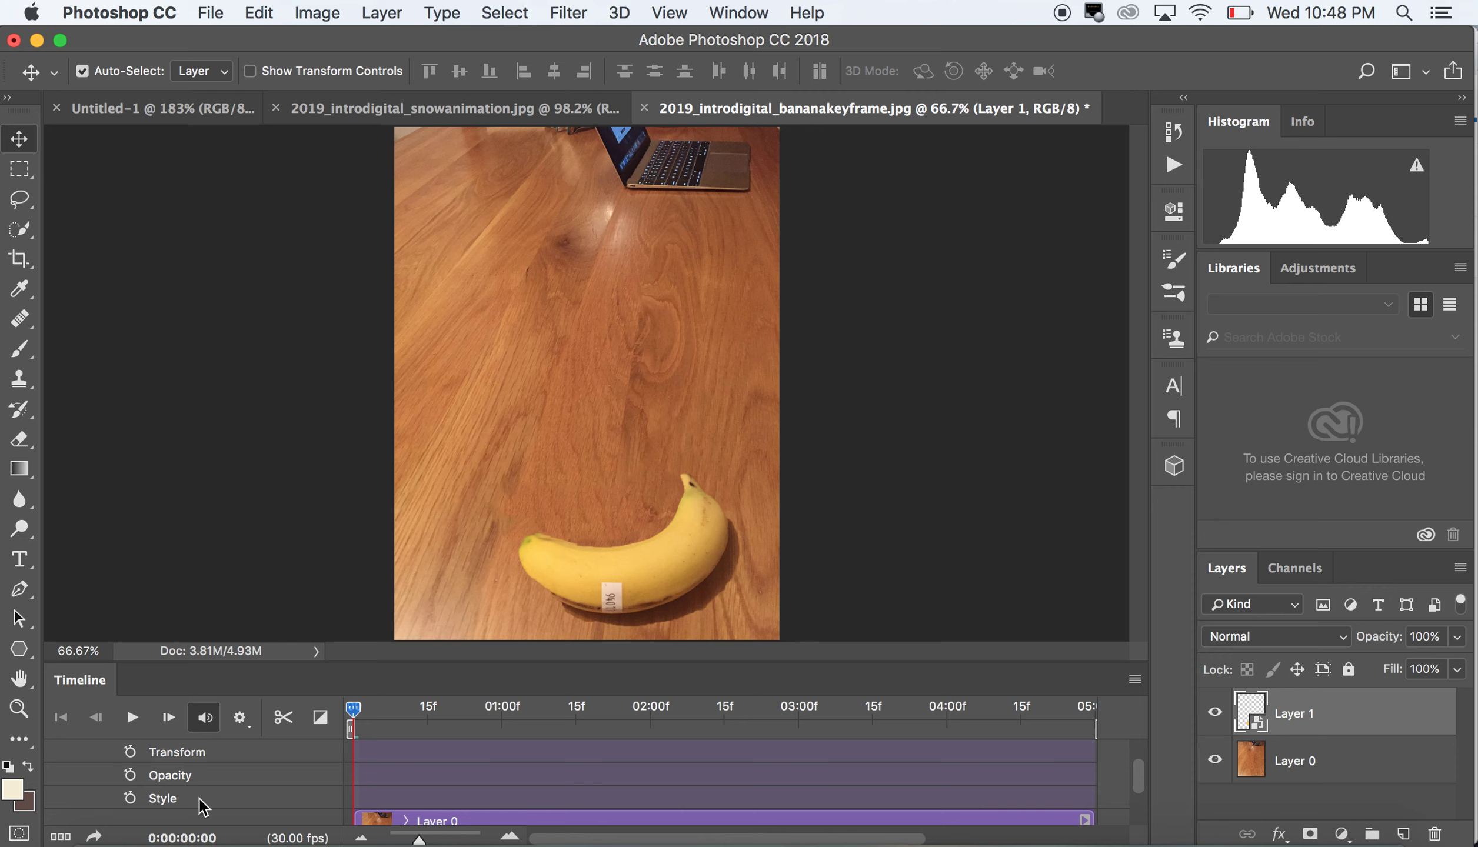
# Set a starting Transform keyframe, then at 0:00:02:09 move the banana to the table's left edge.
pyautogui.click(132, 752)
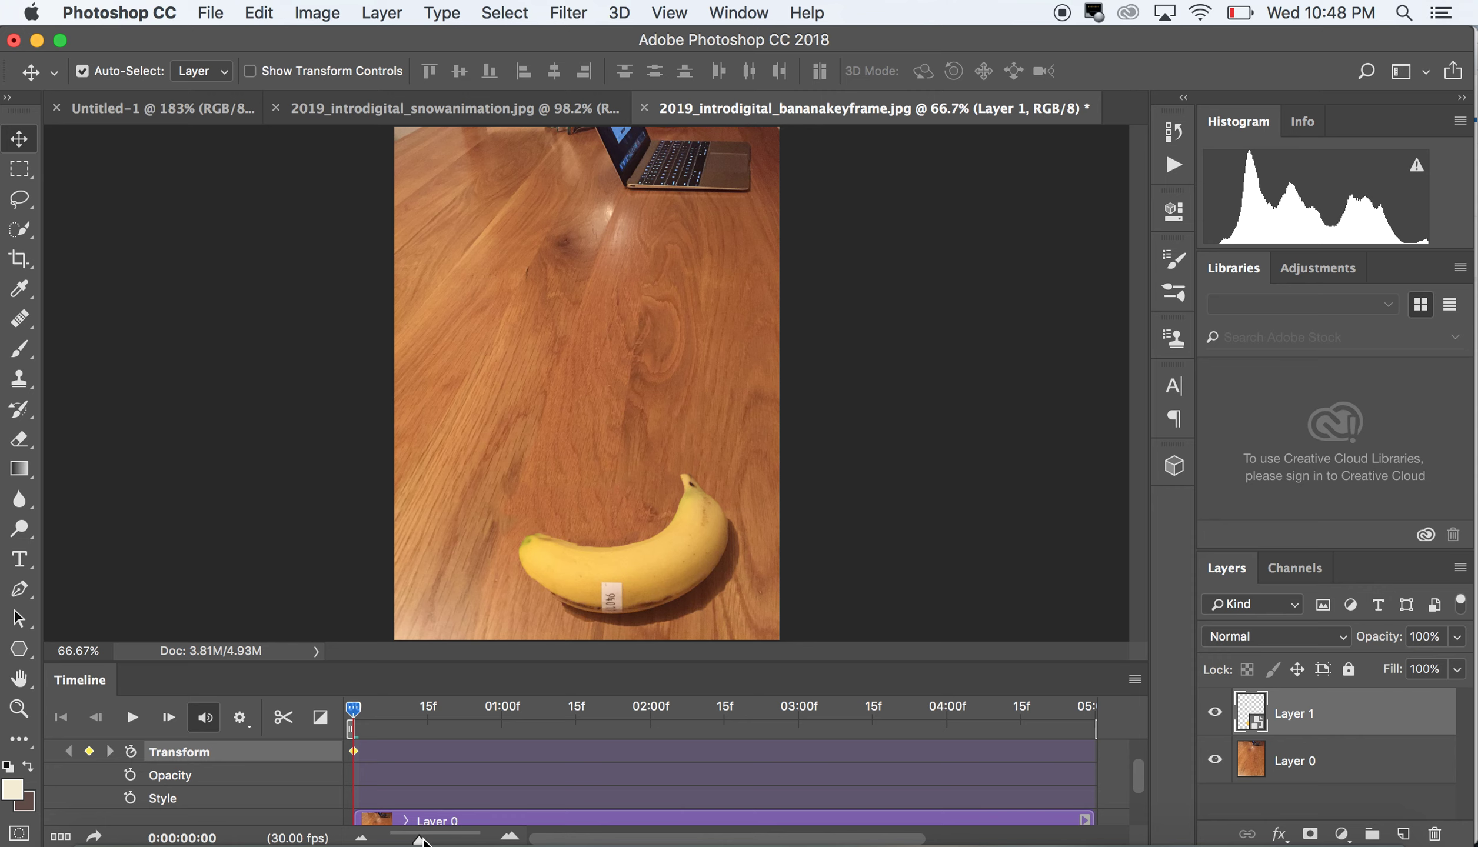
pyautogui.moveTo(421, 841); pyautogui.dragTo(418, 840)
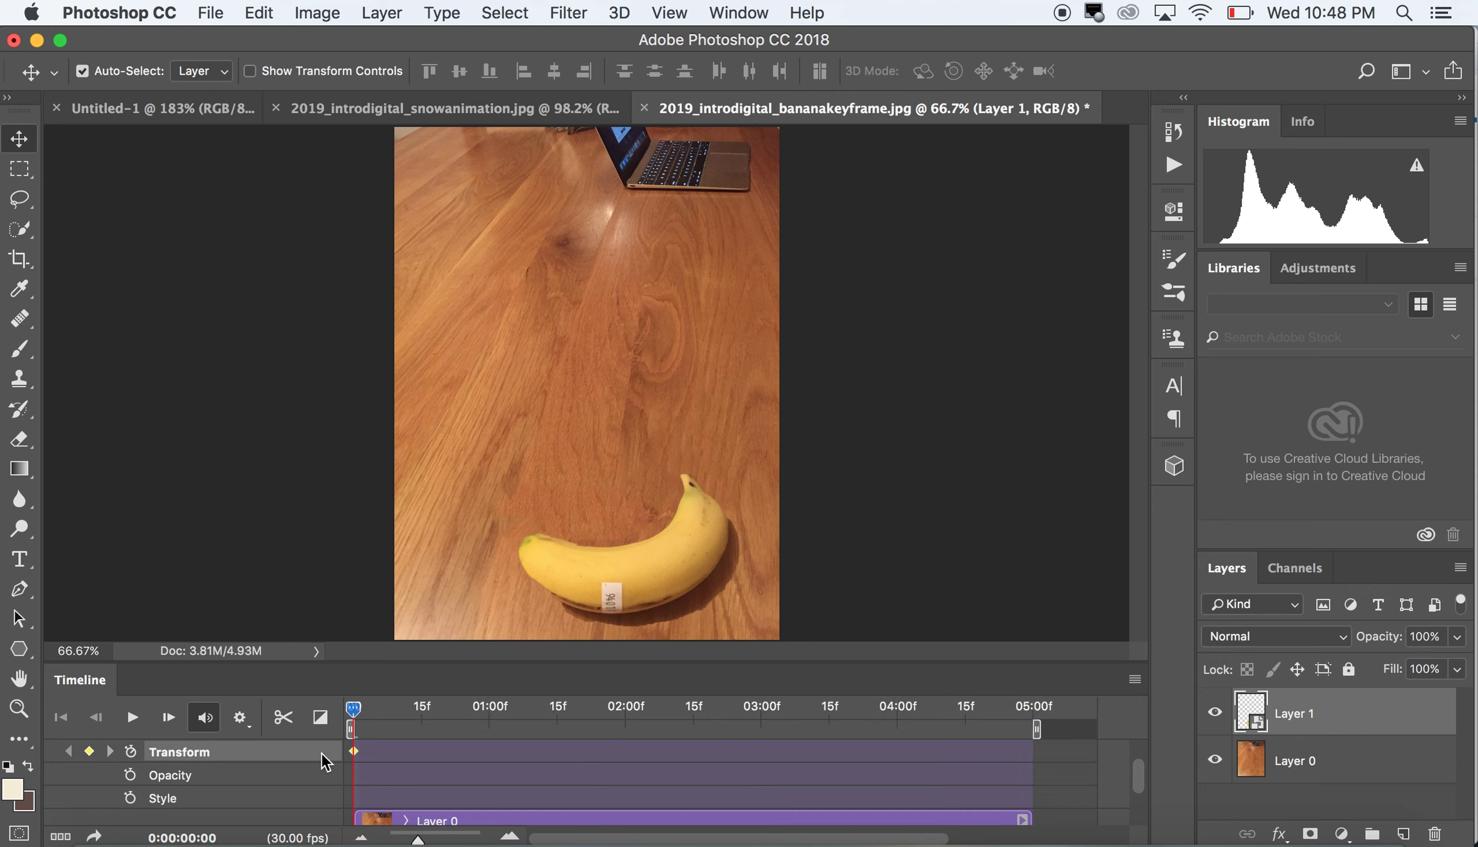
pyautogui.moveTo(371, 710); pyautogui.dragTo(674, 711)
pyautogui.moveTo(634, 582); pyautogui.dragTo(438, 451)
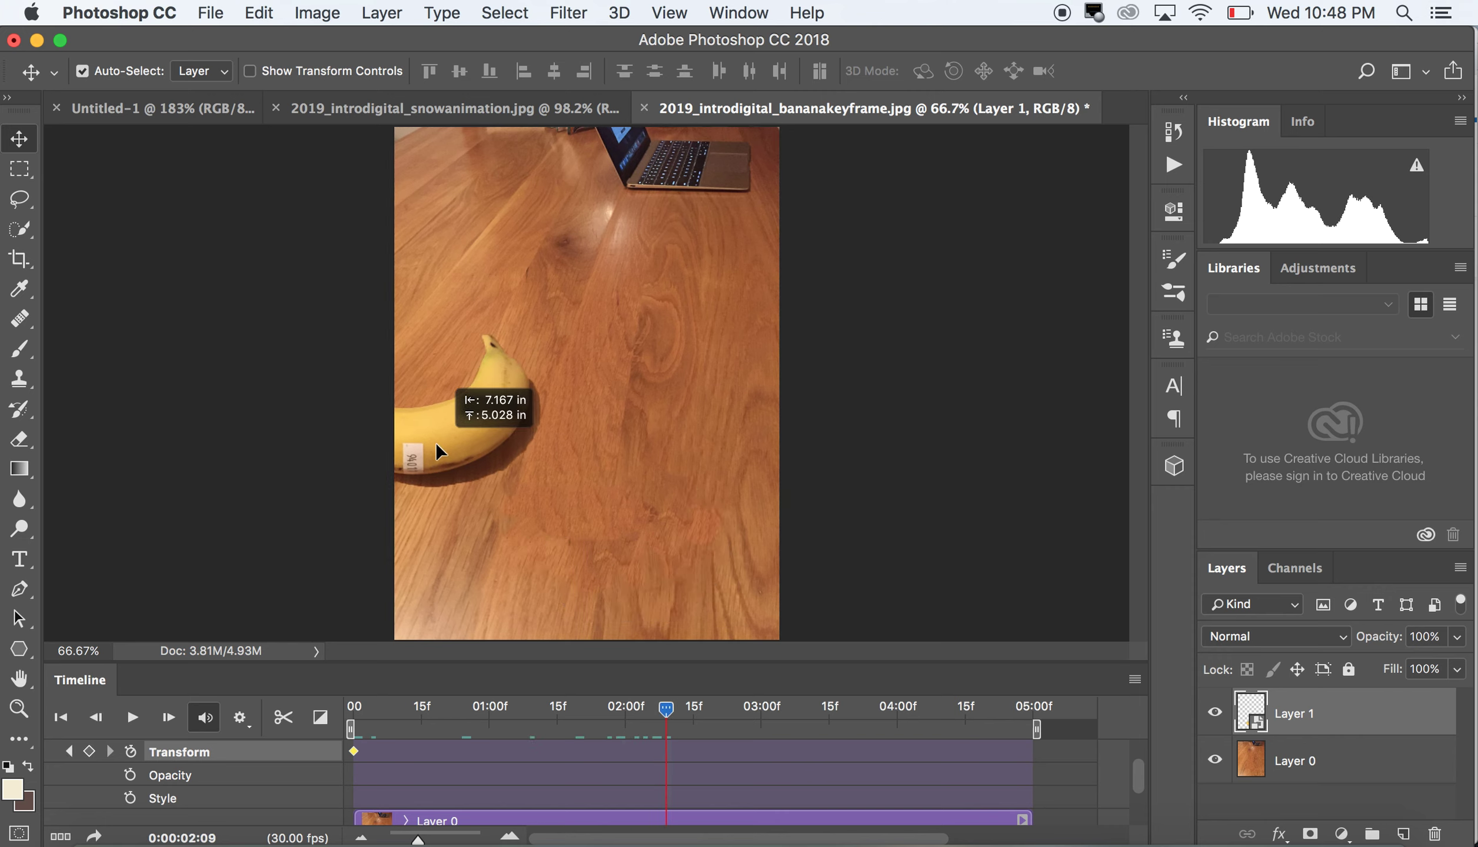
pyautogui.click(259, 12)
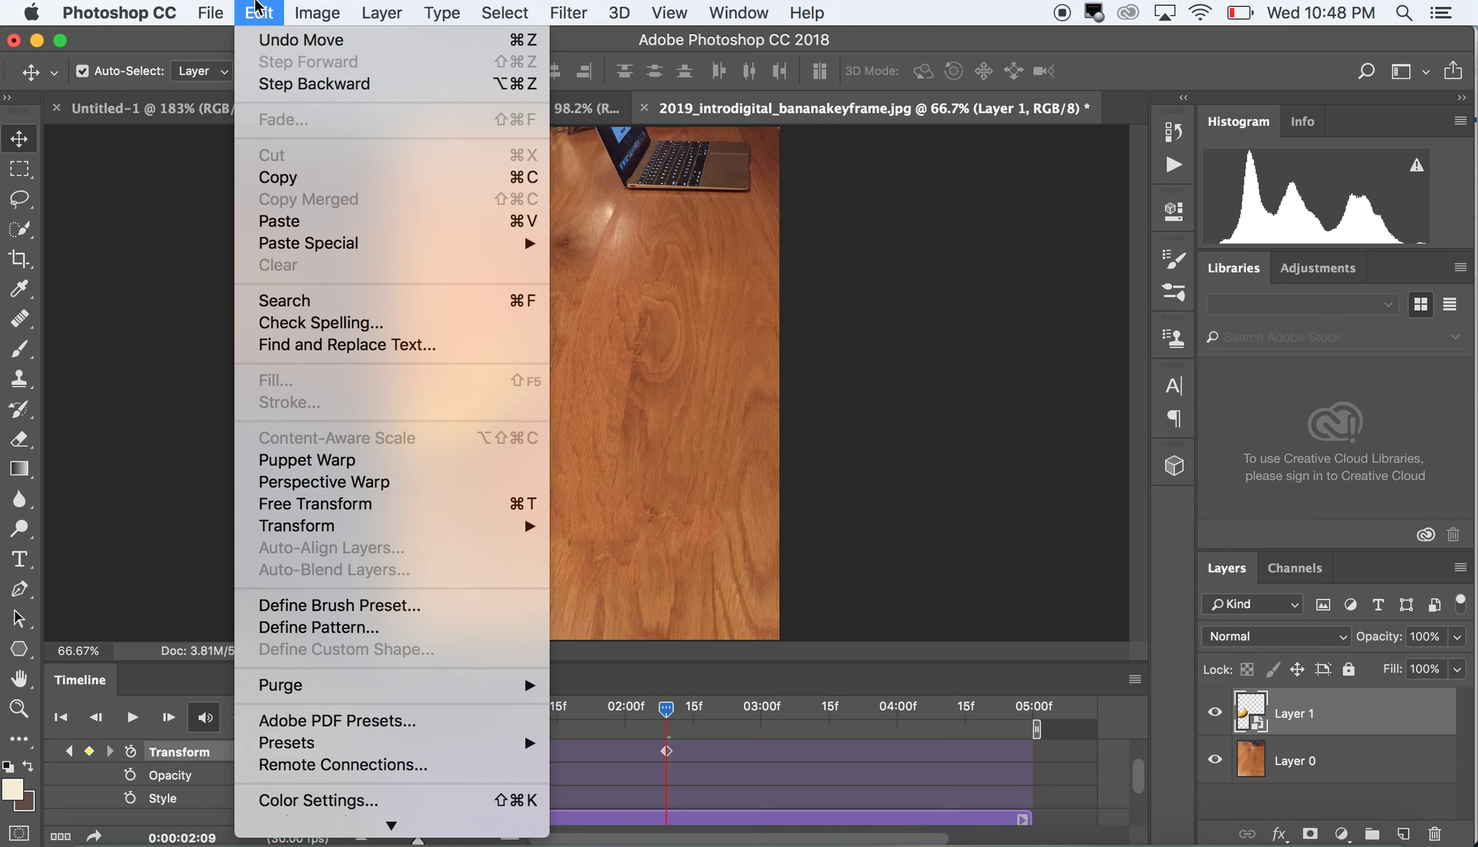
# At the two-second keyframe, rotate the banana about 18° clockwise and shrink it to about 65%.
pyautogui.click(259, 11)
pyautogui.press('super+t')
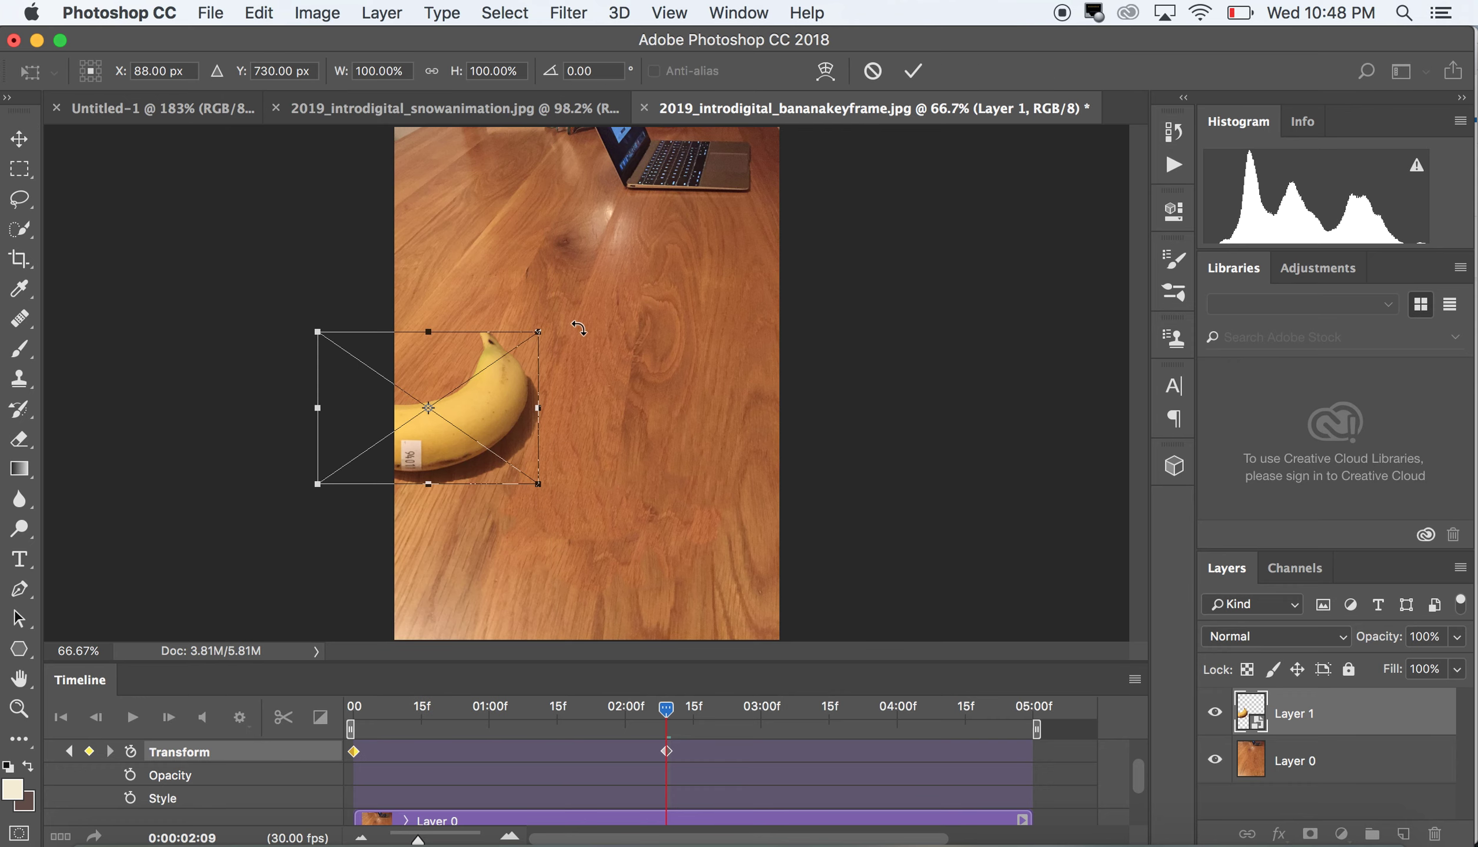
pyautogui.moveTo(574, 326); pyautogui.dragTo(617, 477)
pyautogui.moveTo(560, 428); pyautogui.dragTo(533, 399)
pyautogui.press('Return')
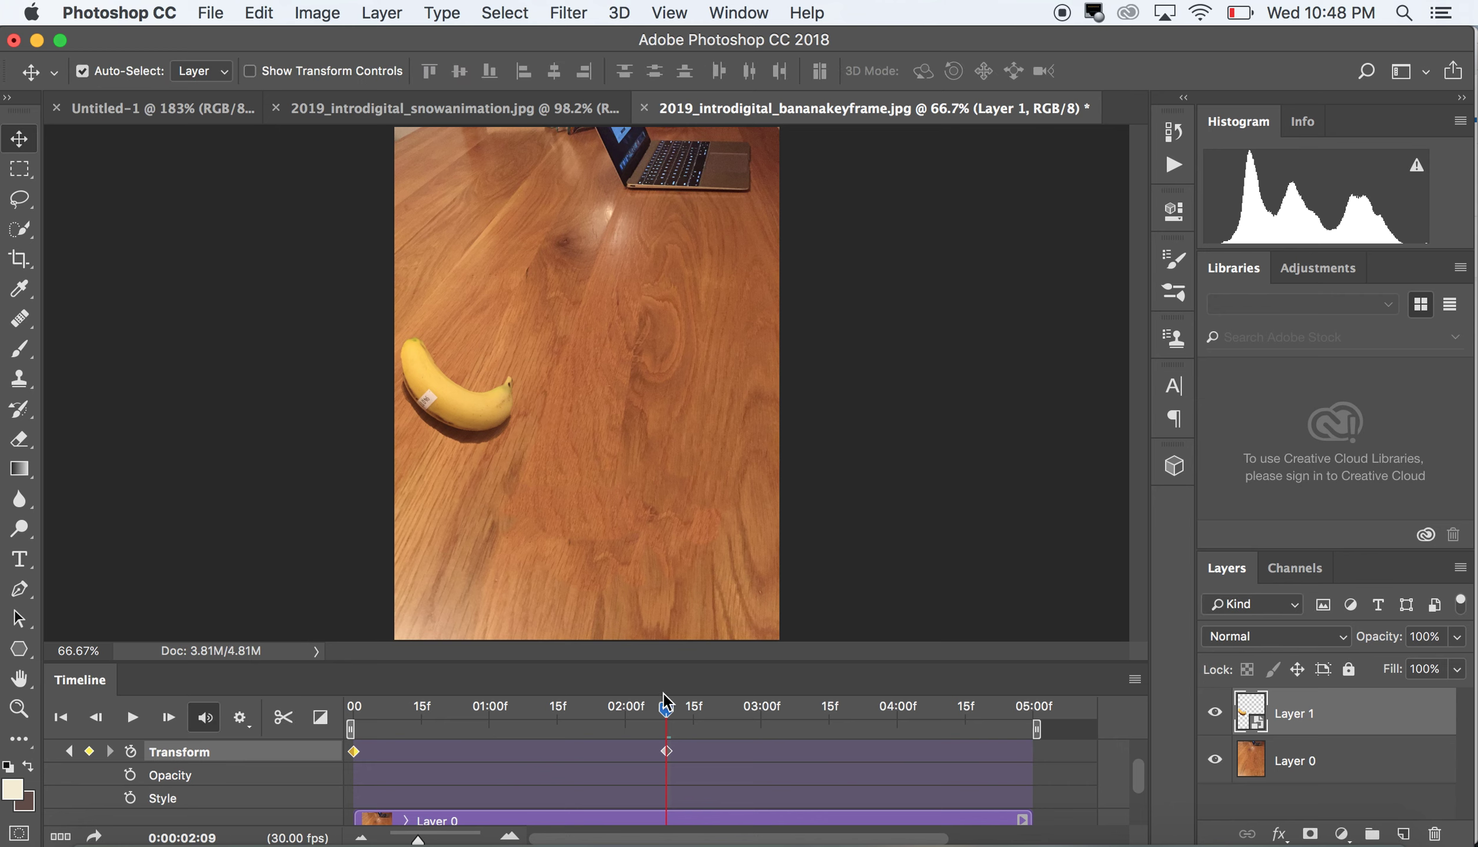
# Add a final keyframe at 05:00 with the banana at 28%, rotated 44°, beside the laptop.
pyautogui.moveTo(665, 714); pyautogui.dragTo(1028, 706)
pyautogui.hotkey('ctrl', 't')
pyautogui.moveTo(456, 388); pyautogui.dragTo(544, 183)
pyautogui.press('Return')
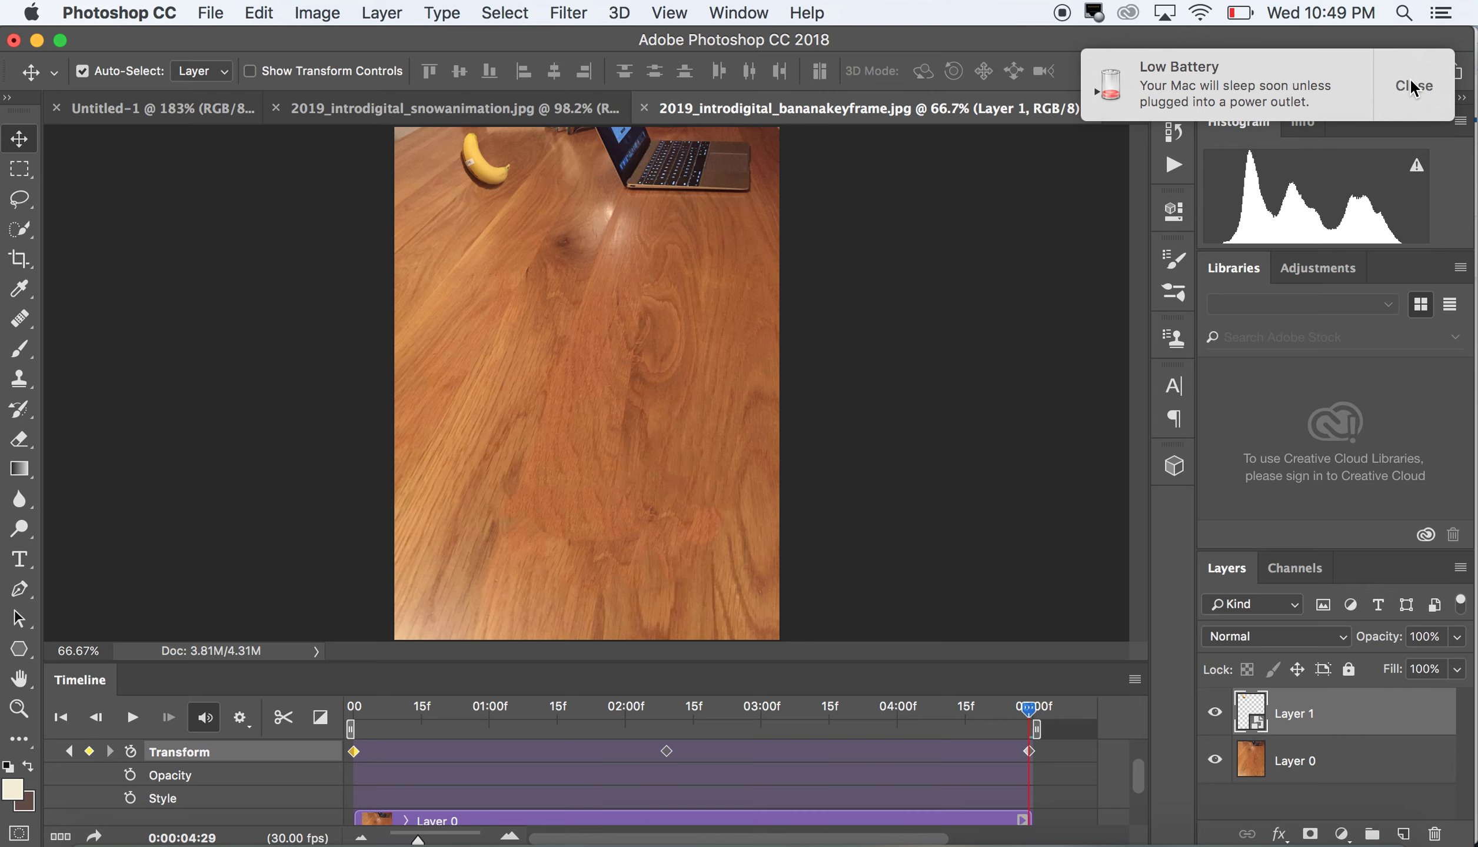
# Dismiss the low-battery notice and play the banana animation from the start, then stop it.
pyautogui.click(1411, 82)
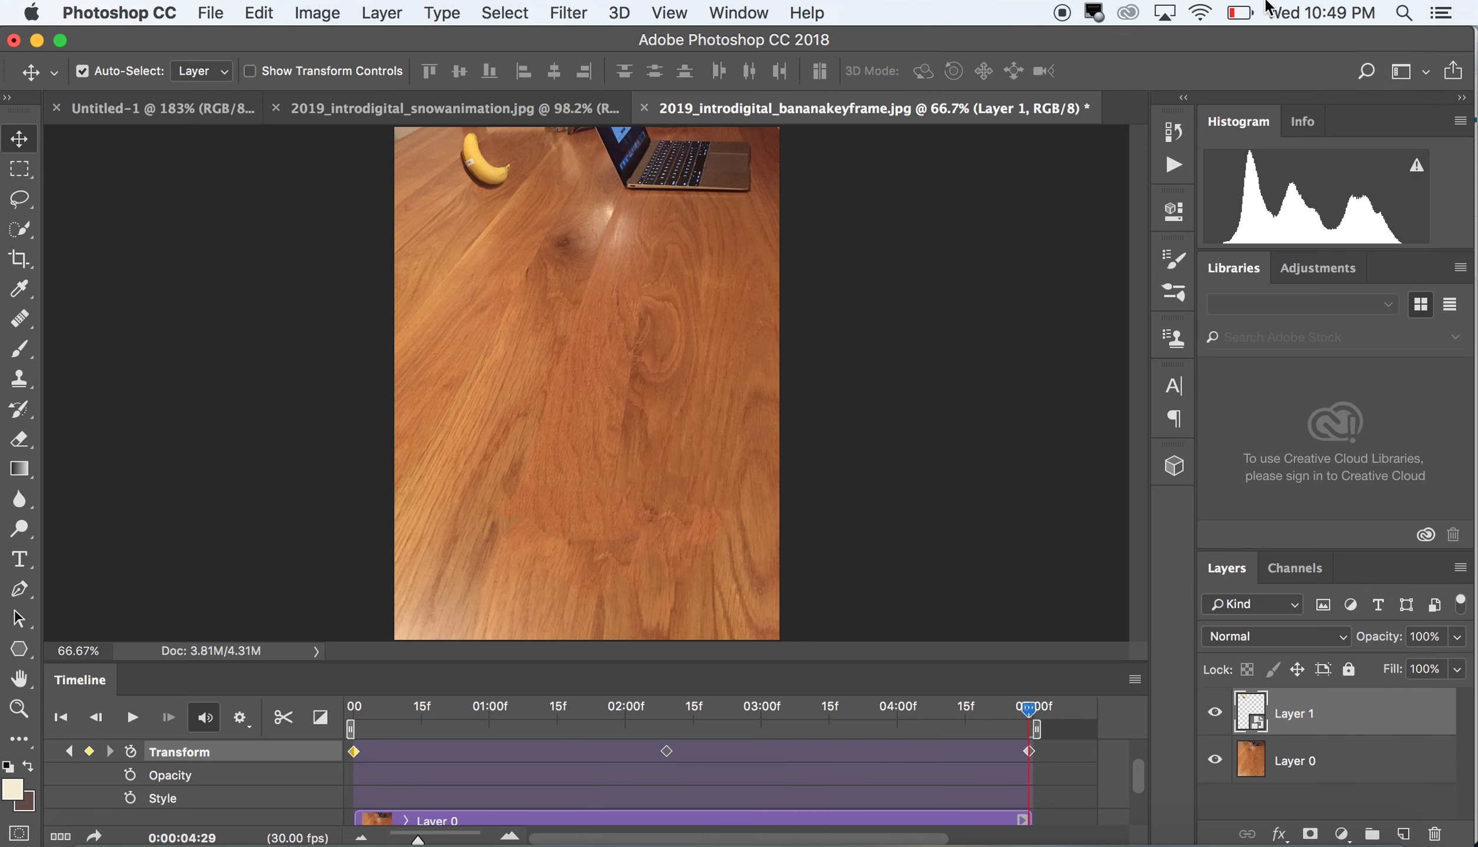
pyautogui.press('XF86MonBrightnessDown')
pyautogui.press('XF86MonBrightnessDown')
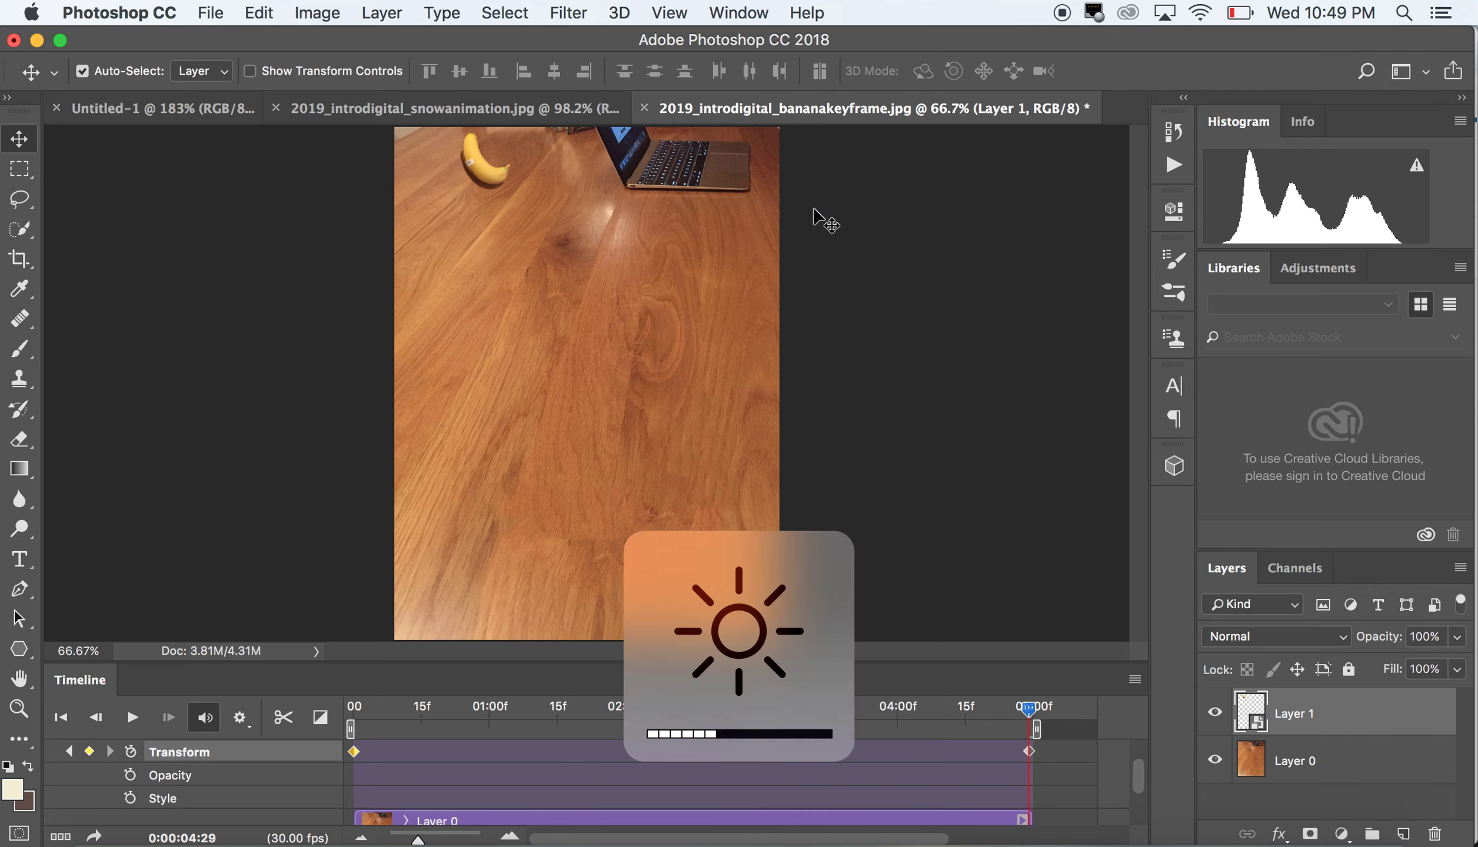
pyautogui.click(665, 708)
pyautogui.moveTo(485, 159); pyautogui.dragTo(471, 283)
pyautogui.click(132, 717)
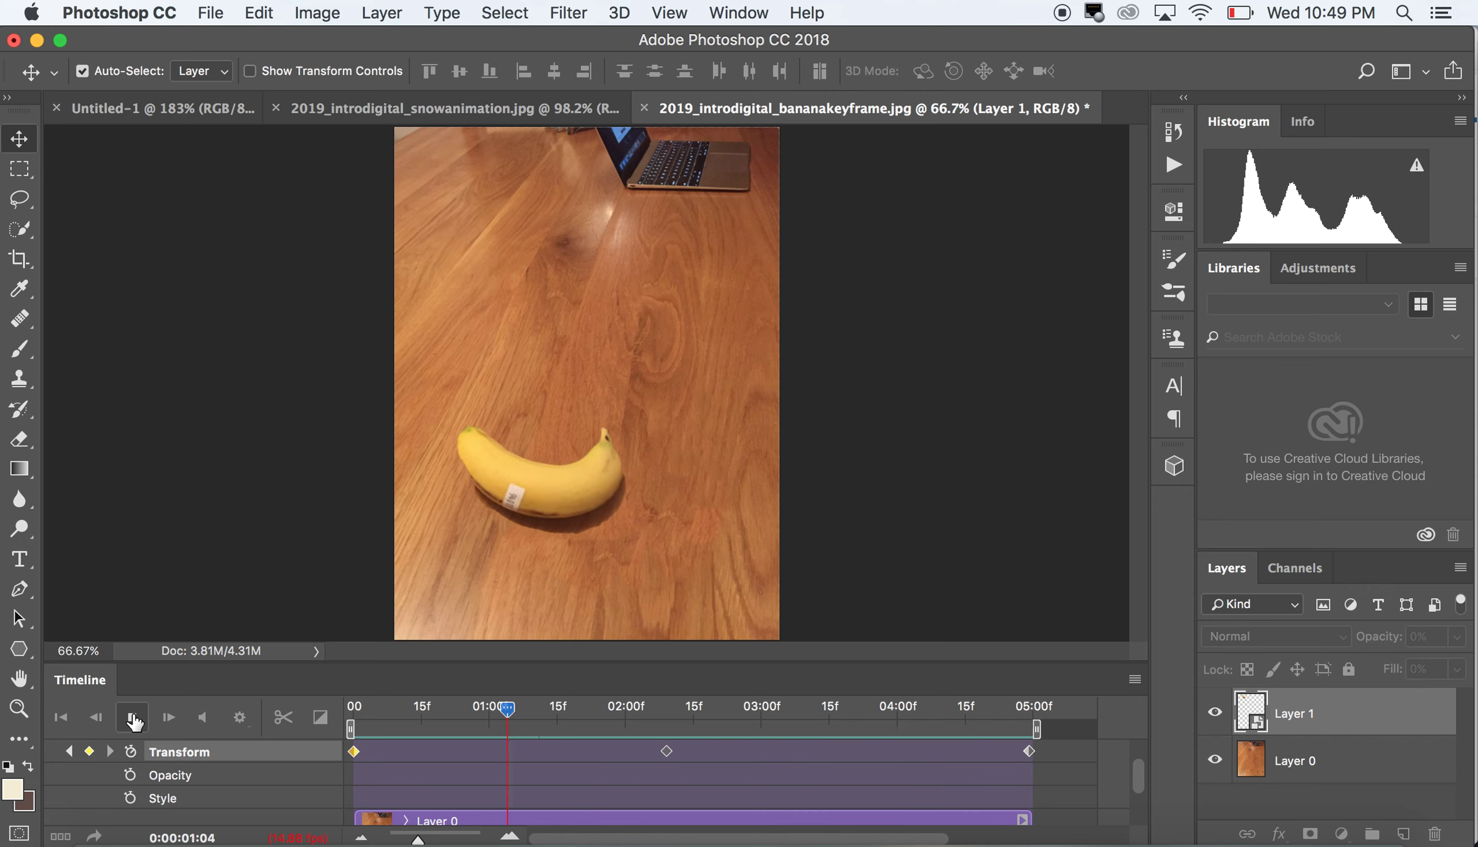
pyautogui.click(133, 717)
# Try the middle Transform keyframe at 02:27, then move it earlier to about frame 21.
pyautogui.moveTo(670, 754); pyautogui.dragTo(745, 755)
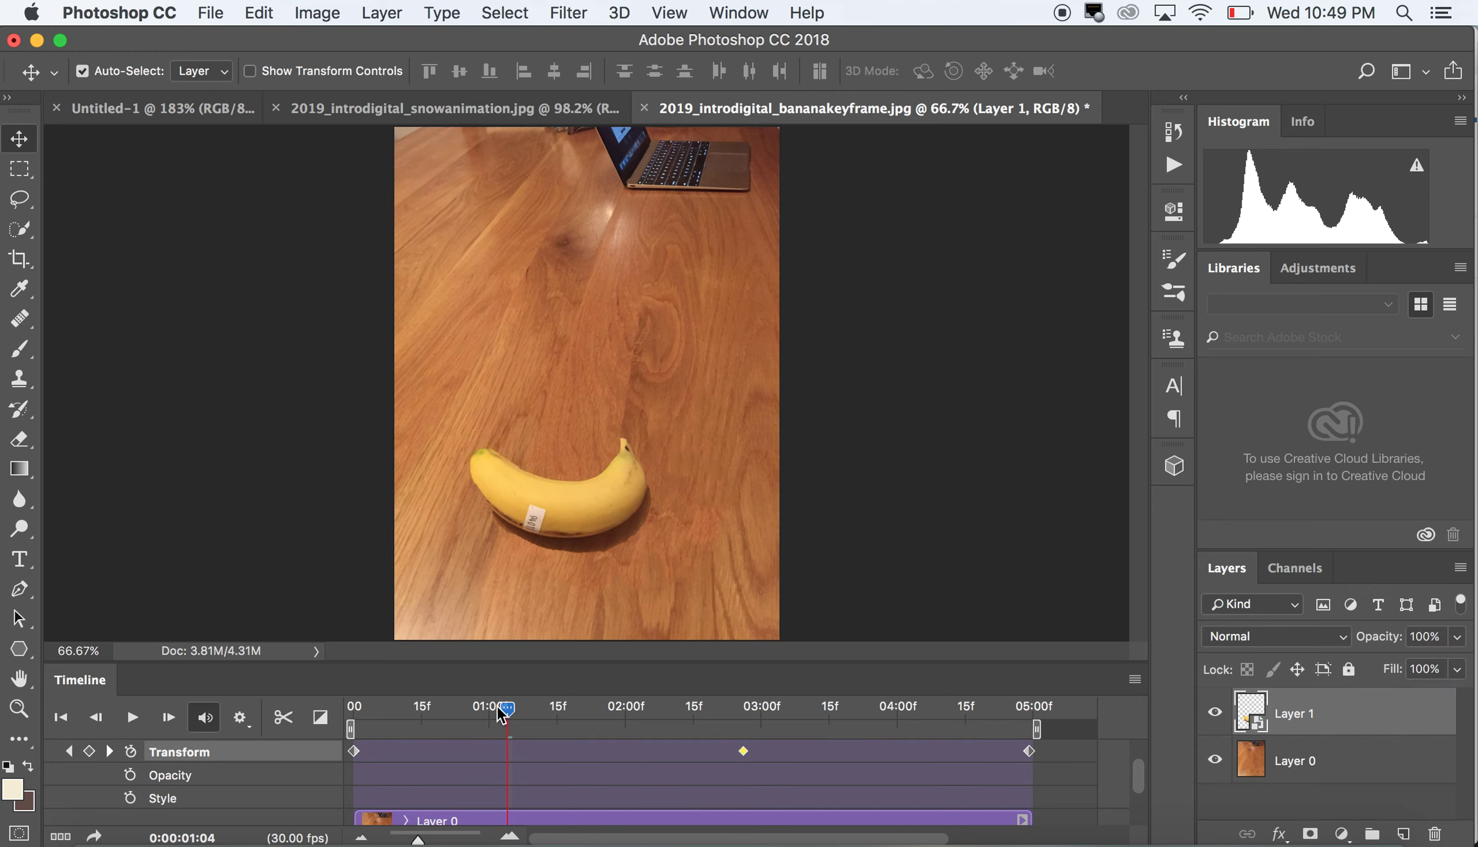
pyautogui.click(132, 718)
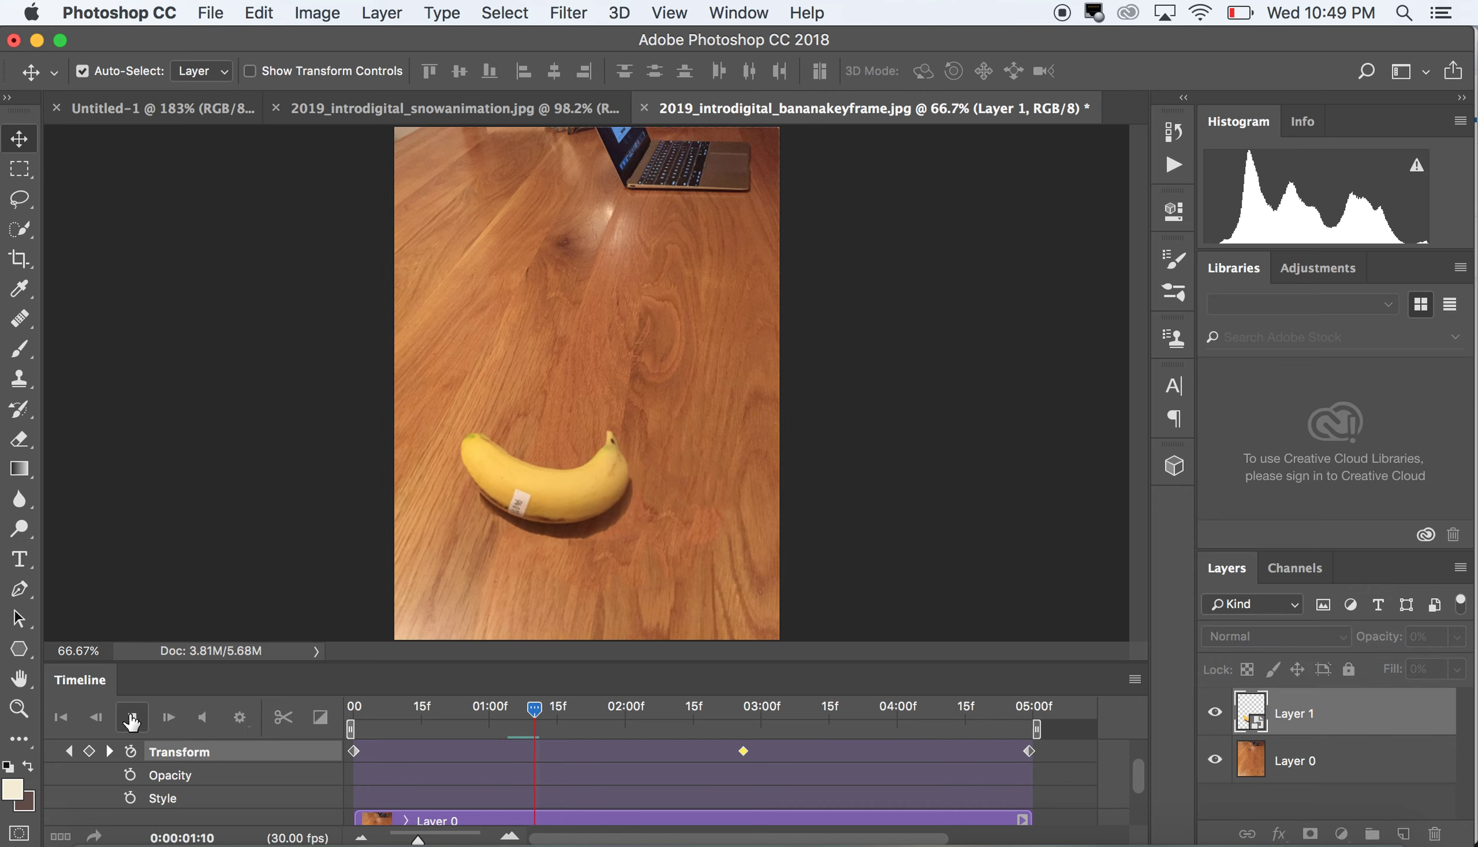
pyautogui.click(132, 717)
pyautogui.moveTo(686, 751); pyautogui.dragTo(448, 760)
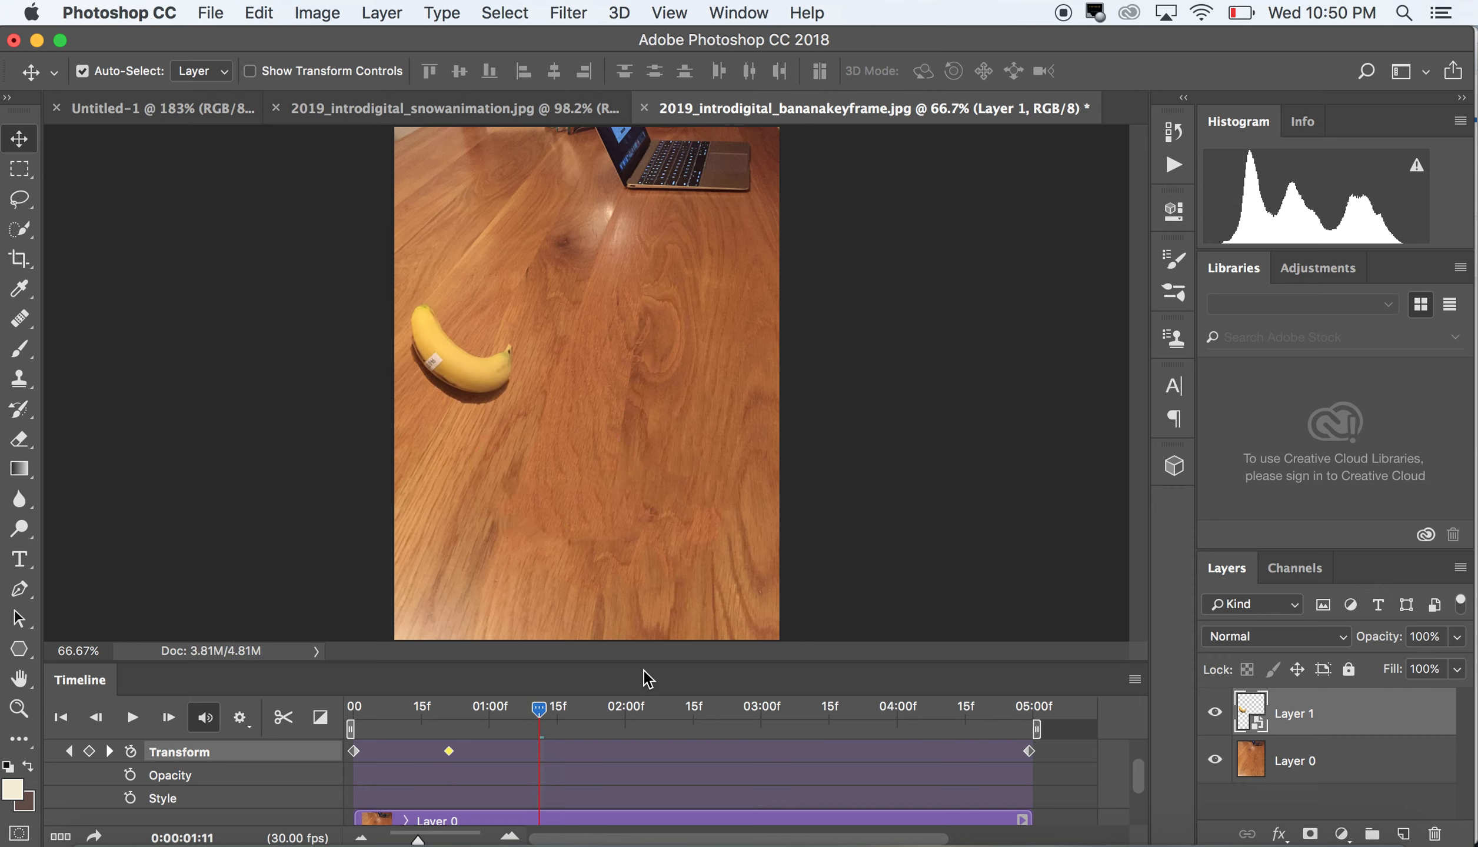
pyautogui.click(132, 717)
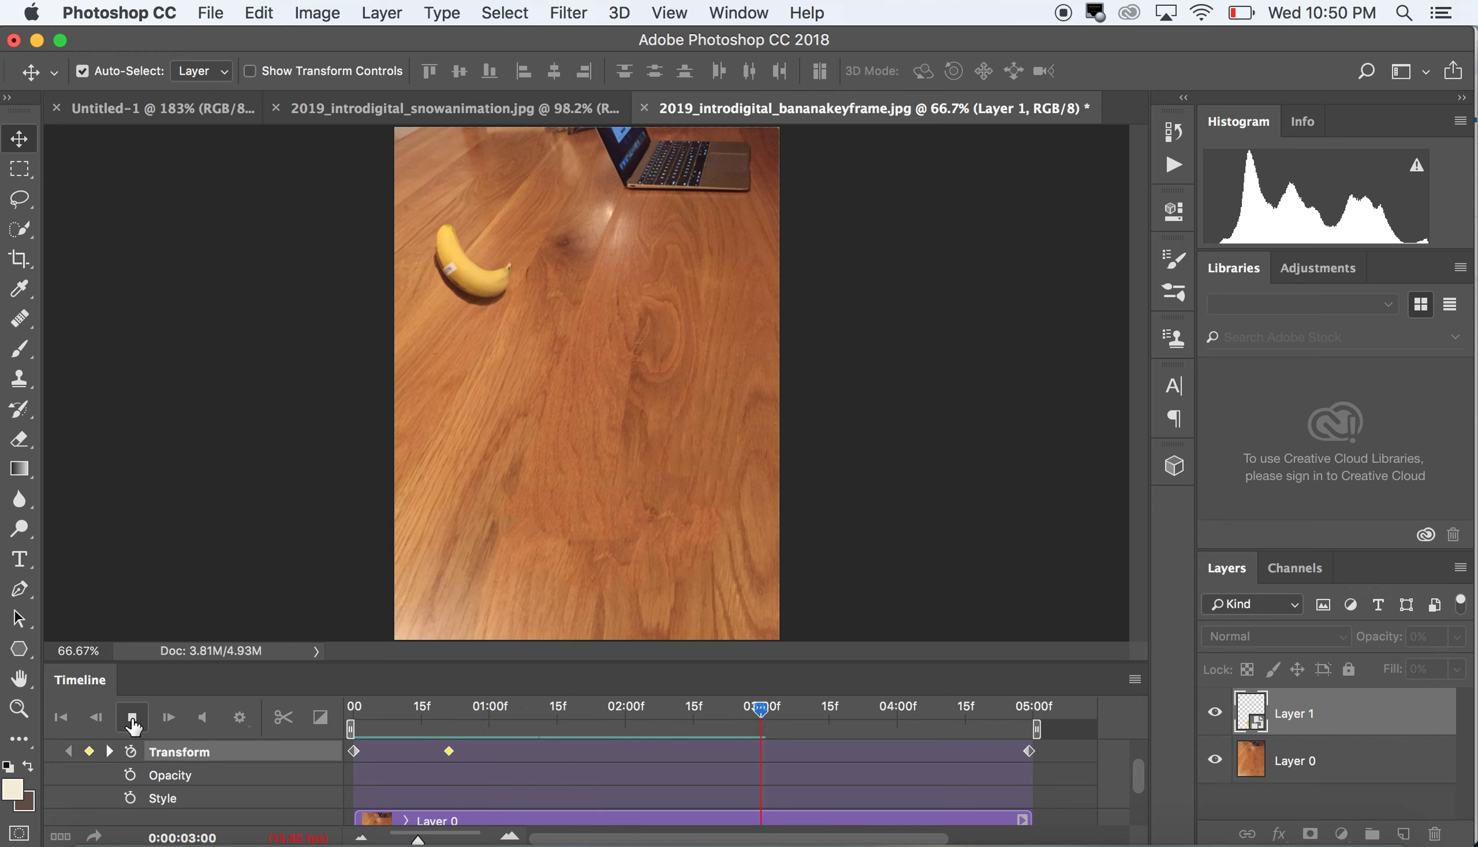
pyautogui.click(133, 726)
pyautogui.hotkey('ctrl', 't')
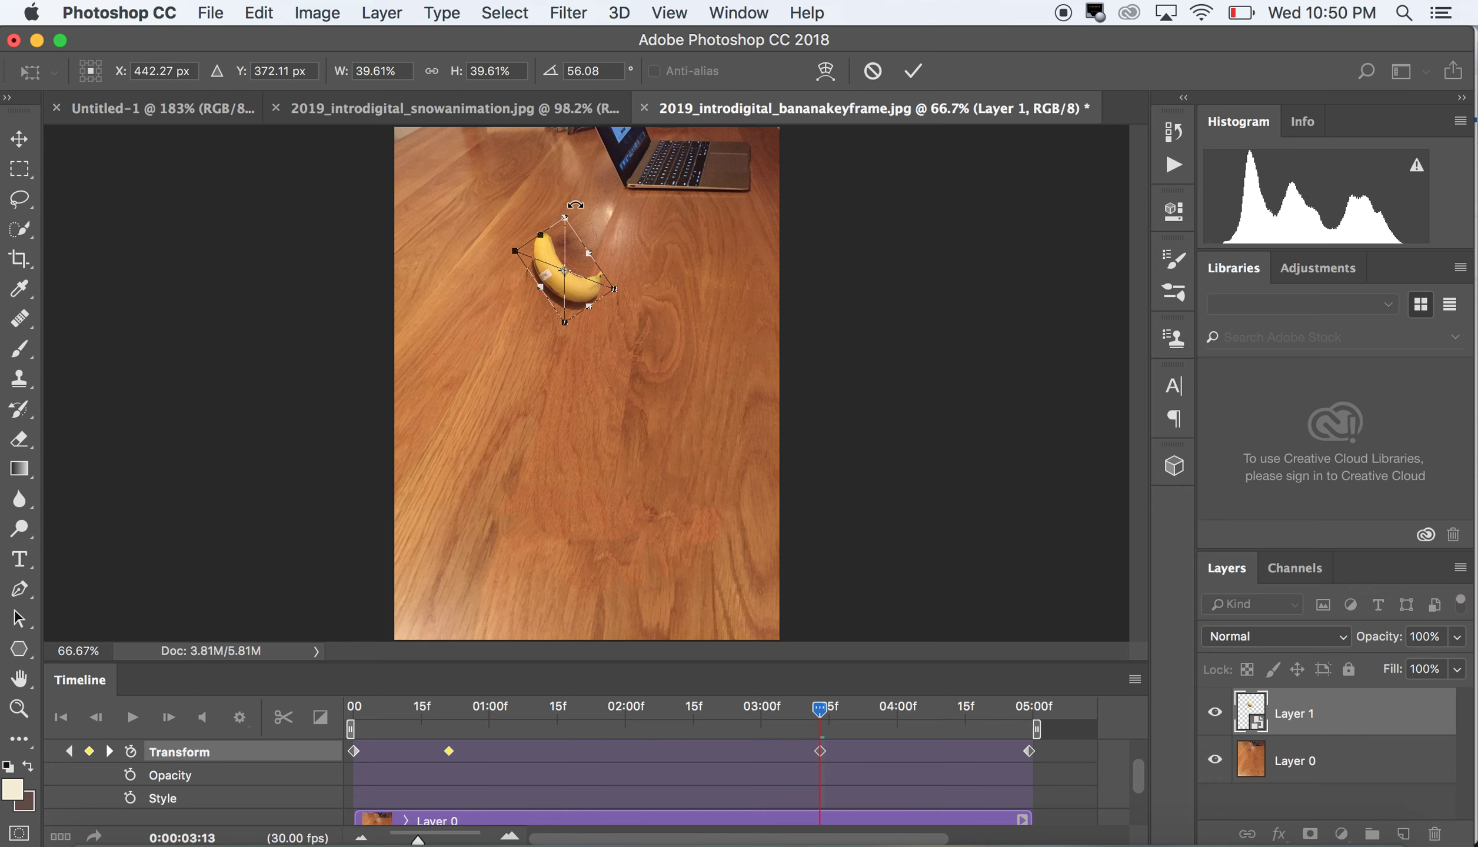
# At 03:13, rotate the banana to 146° and shrink it to 33%, then play to check.
pyautogui.moveTo(580, 206); pyautogui.dragTo(651, 262)
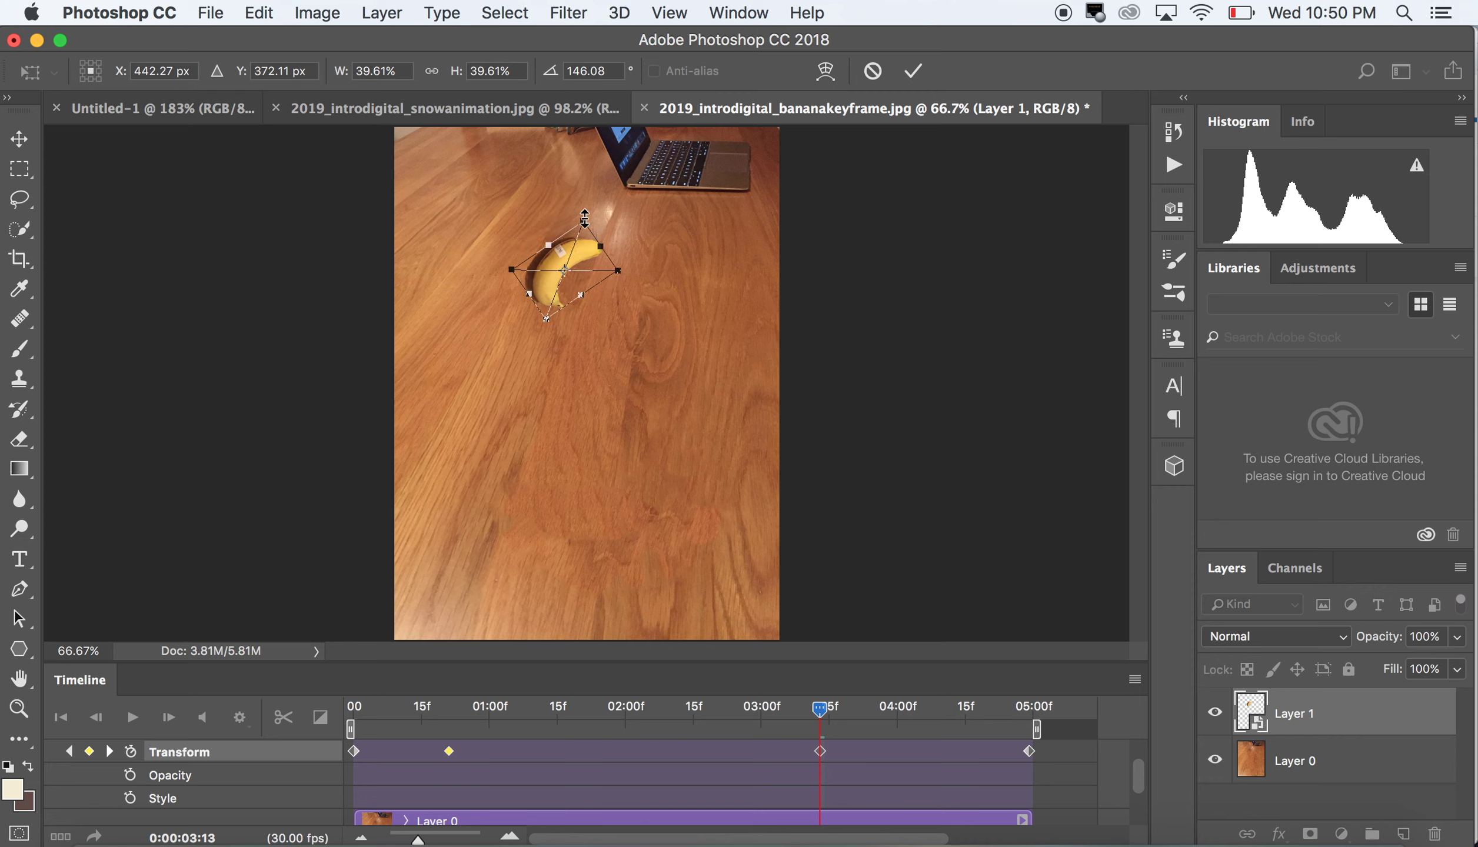
pyautogui.moveTo(584, 219); pyautogui.dragTo(576, 240)
pyautogui.press('Return')
pyautogui.click(131, 717)
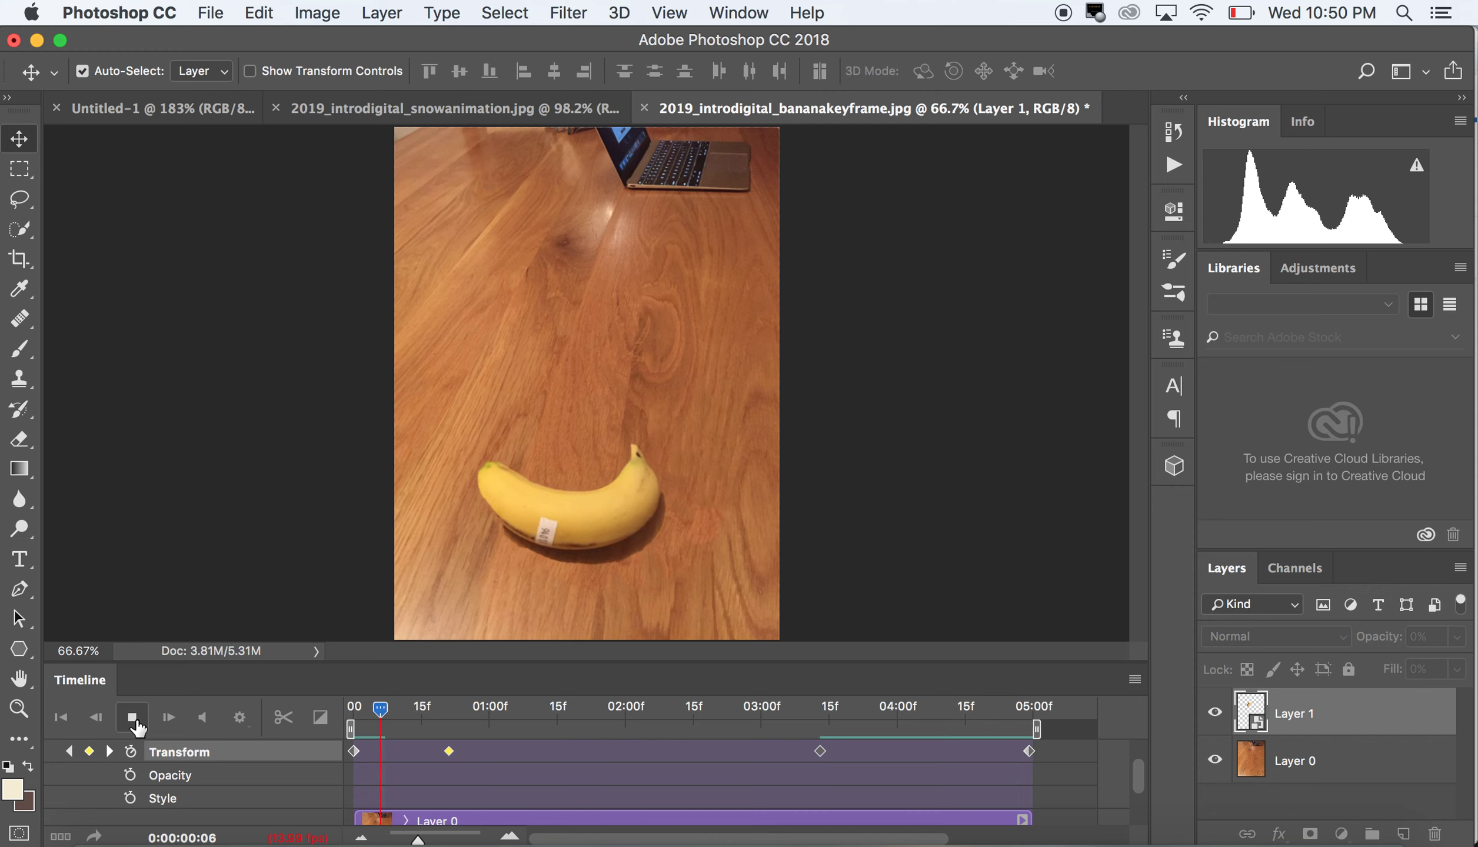